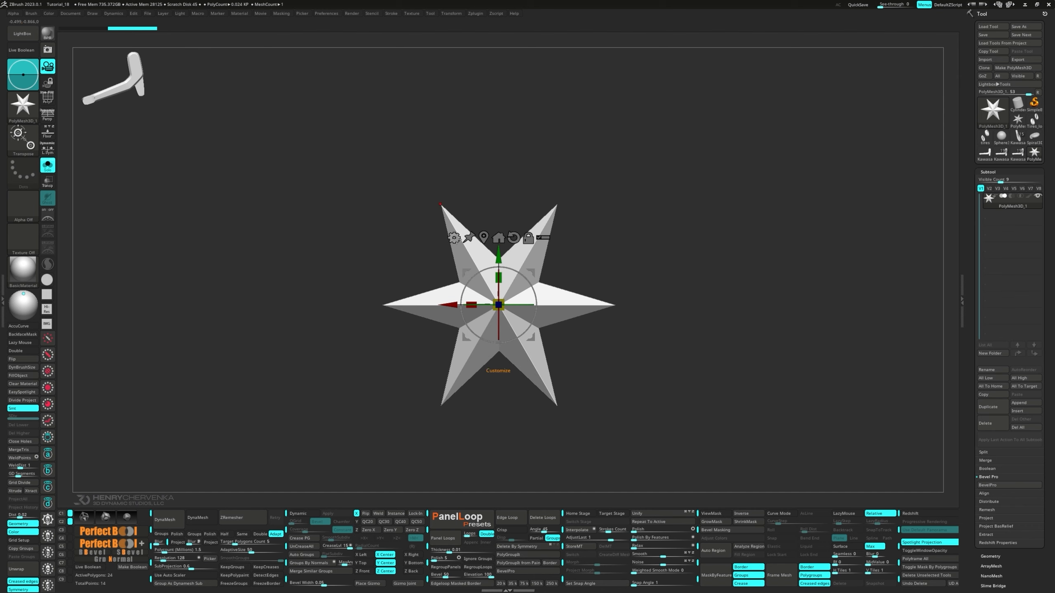
Replace the star mesh with a cylinder and unify its size.
click(455, 239)
click(491, 243)
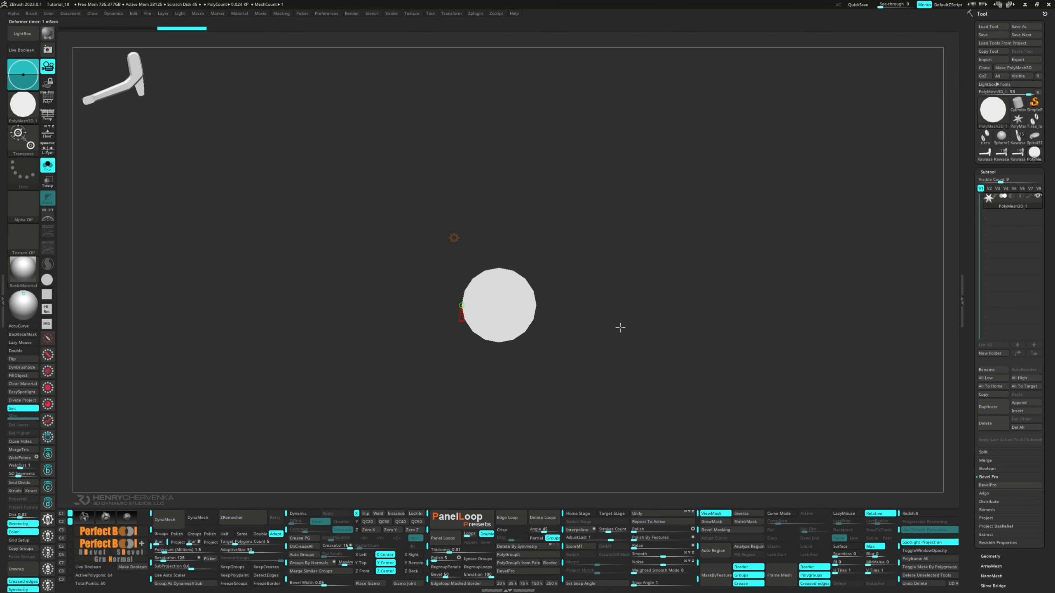
click(654, 514)
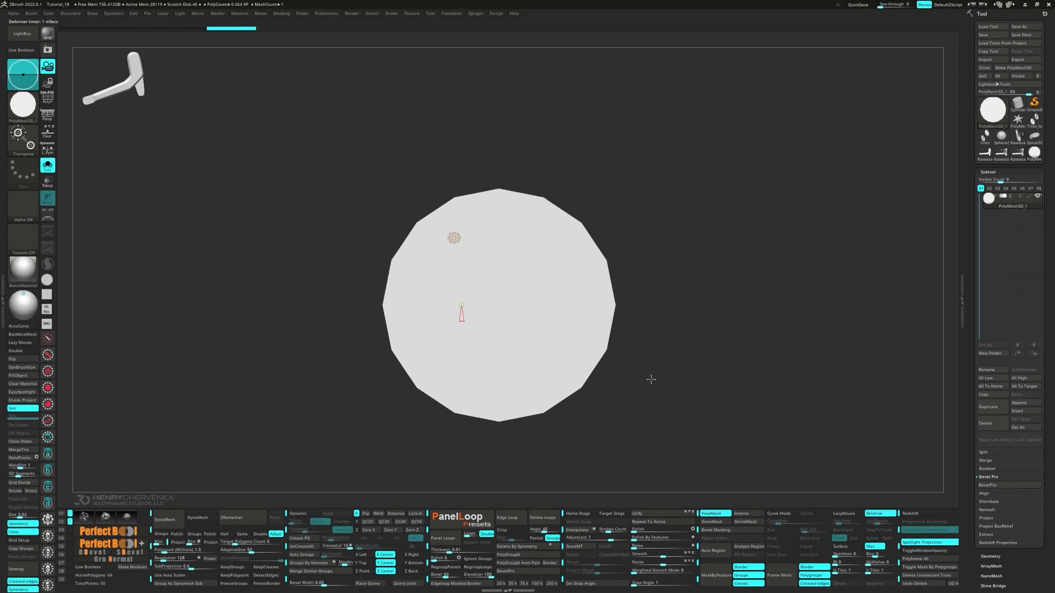
Apply the QC 50 crease with dynamic subdivision to the cylinder, reframe it from the front and show its polyframe.
key(alt+a)
key(c)
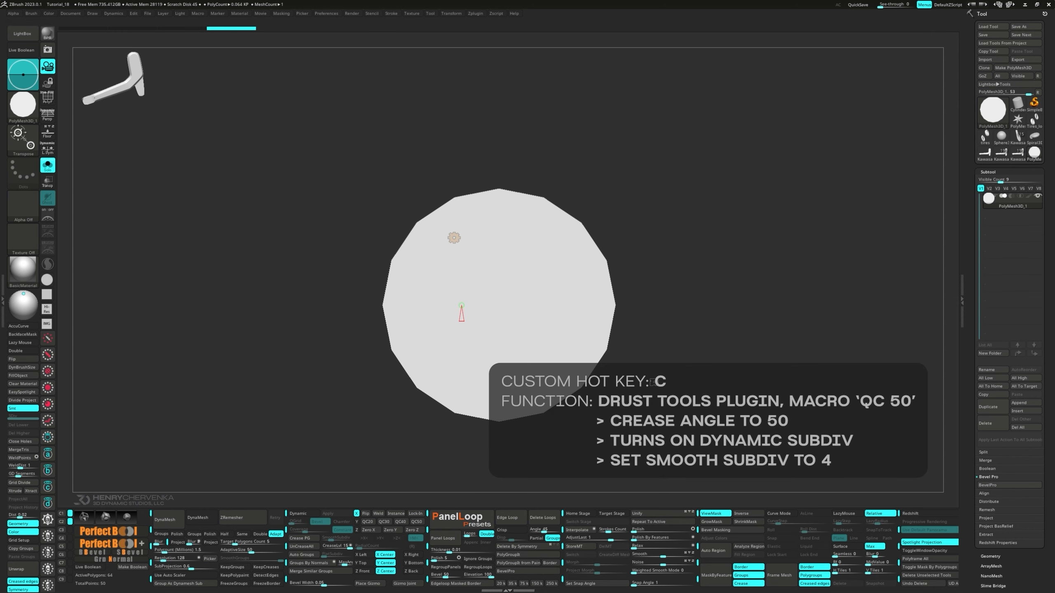
key(shift+1)
key(c)
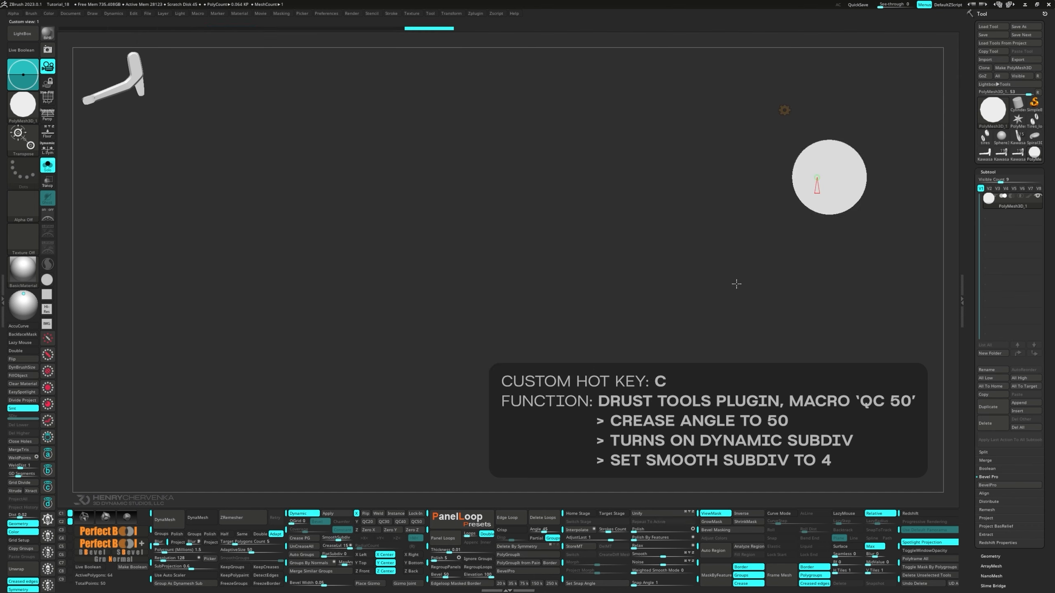
key(shift+f)
key(w)
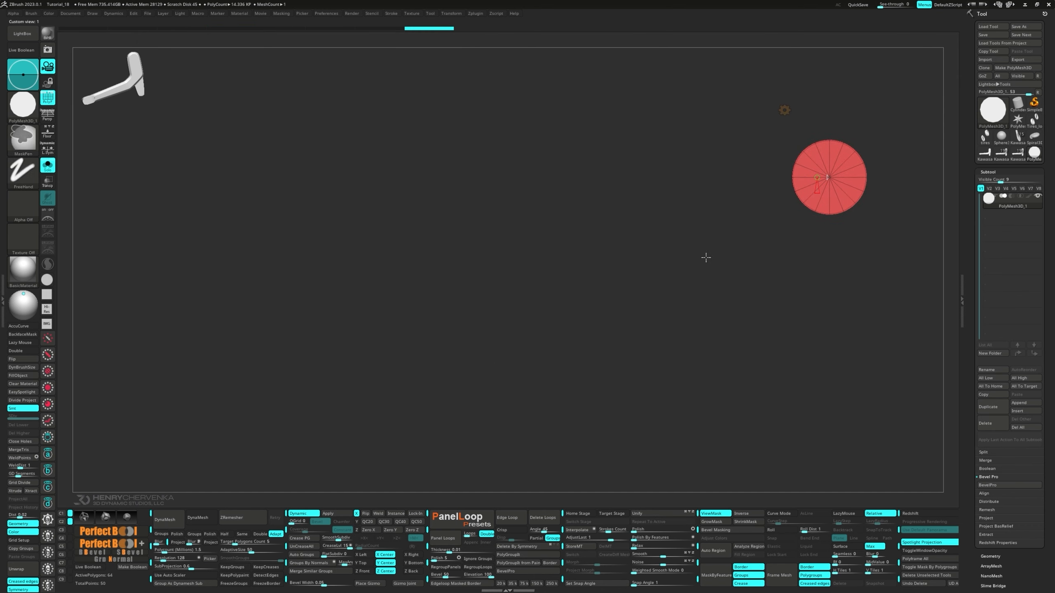
Extend the cylinder's lower half downward into a capsule shape and slightly widen the lower end.
ctrl+drag(831, 121, 832, 225)
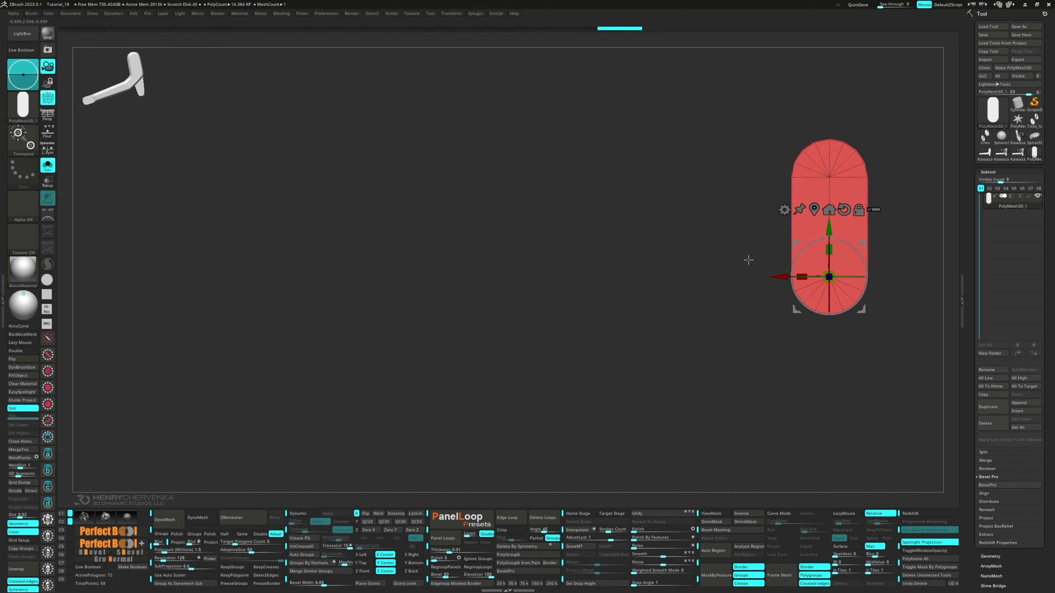
ctrl+drag(744, 252, 914, 360)
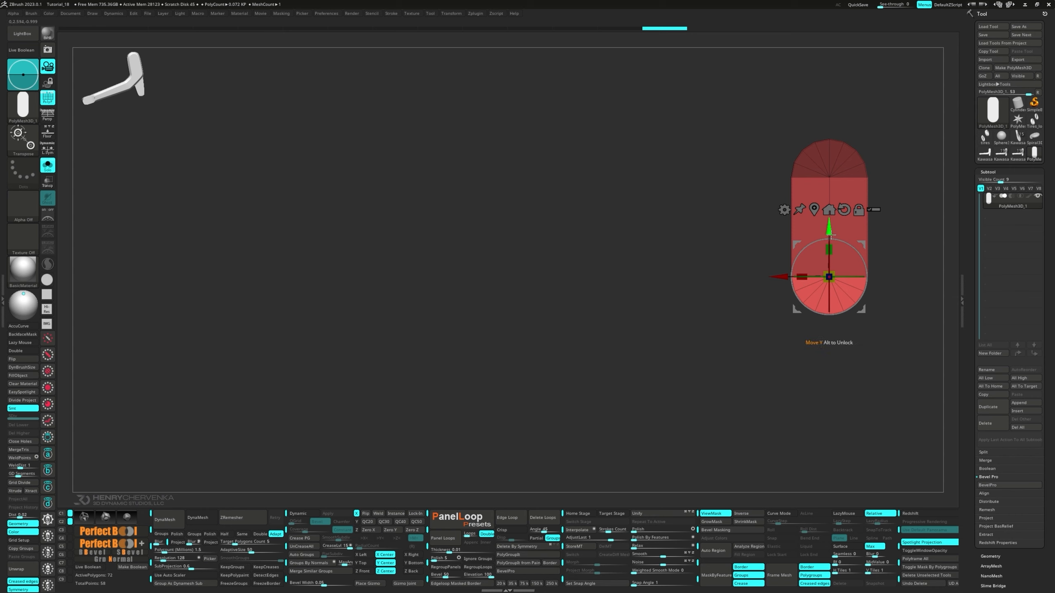
drag(862, 244, 861, 261)
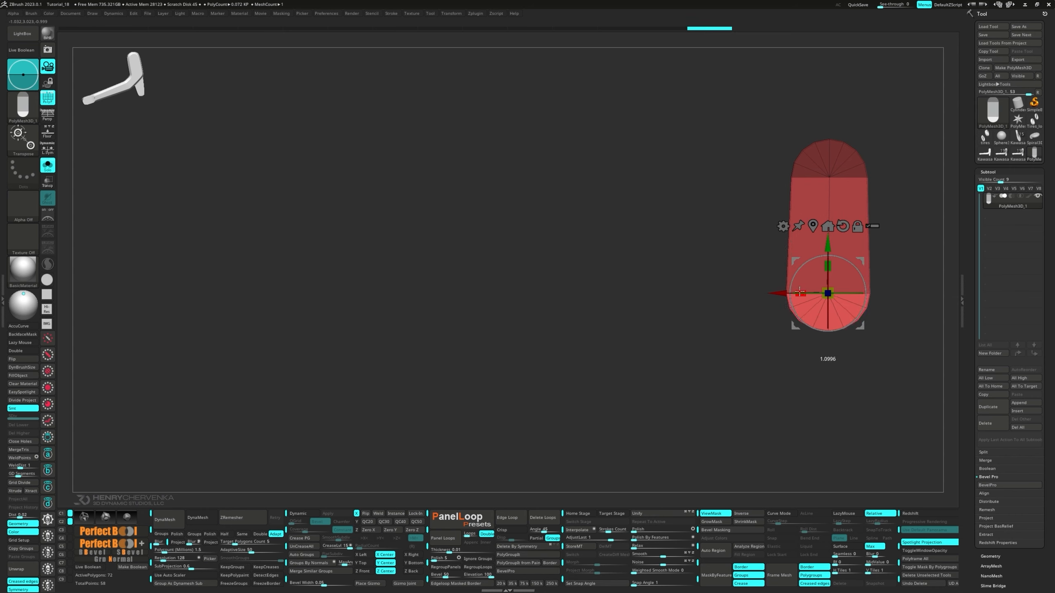
Slice across the capsule to split off its lower end, and extrude and rotate that end in segments to form a bend.
ctrl+shift+drag(699, 248, 935, 251)
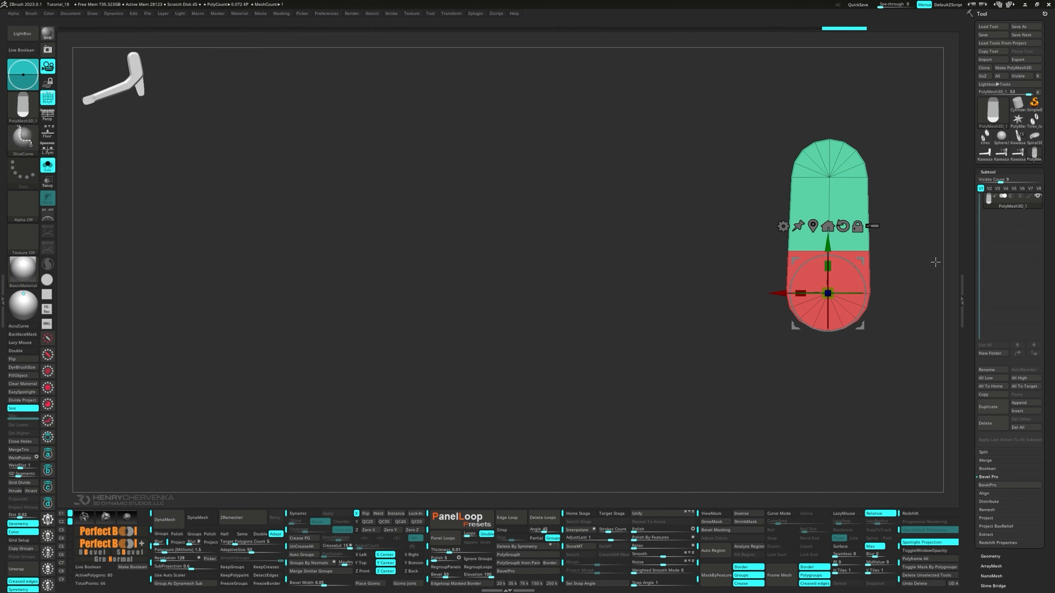
ctrl+drag(747, 231, 862, 334)
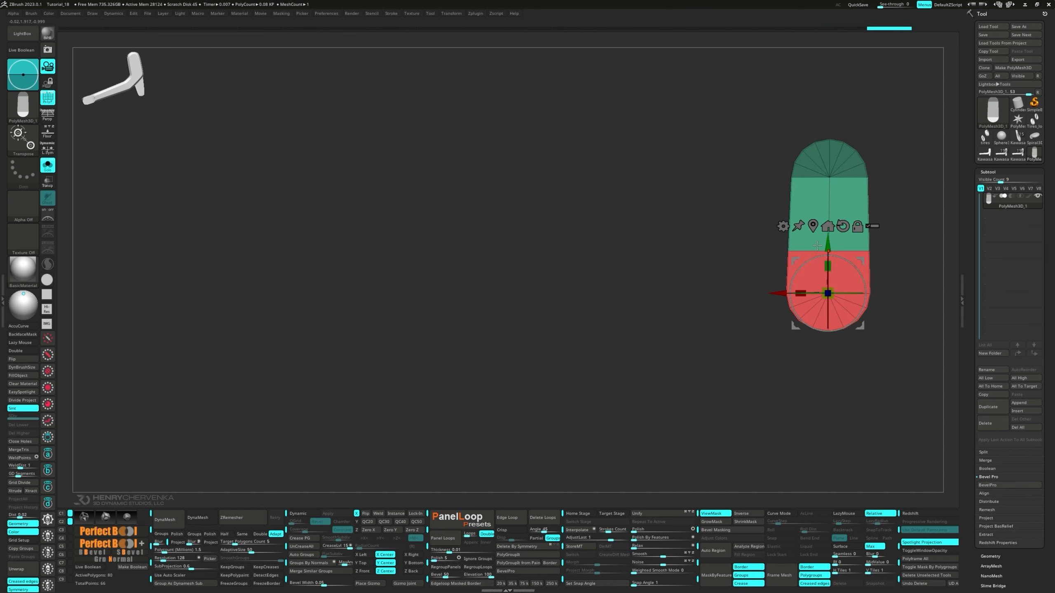
drag(828, 245, 815, 275)
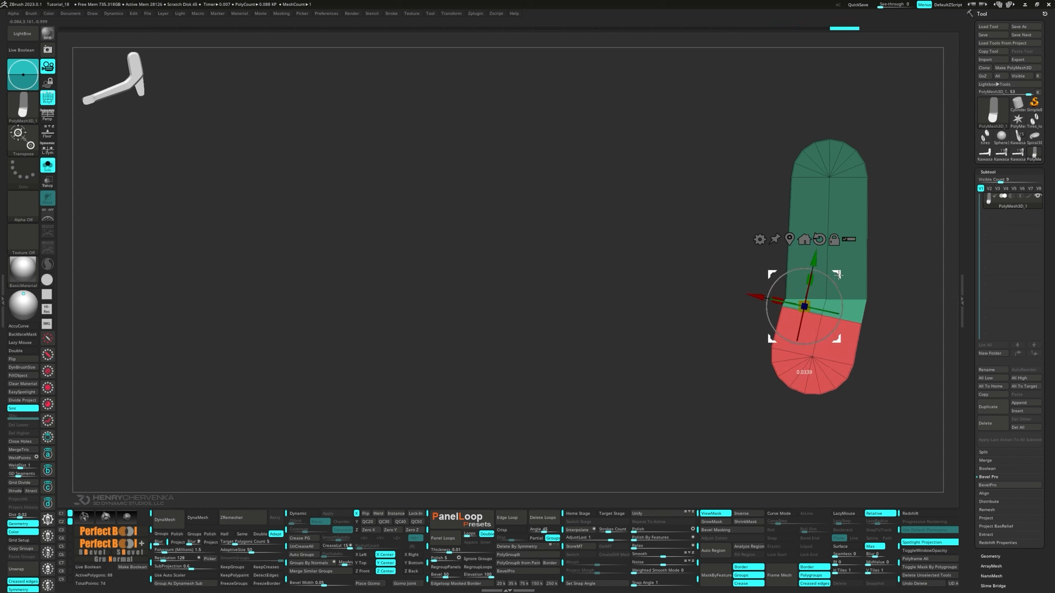
drag(816, 277, 813, 273)
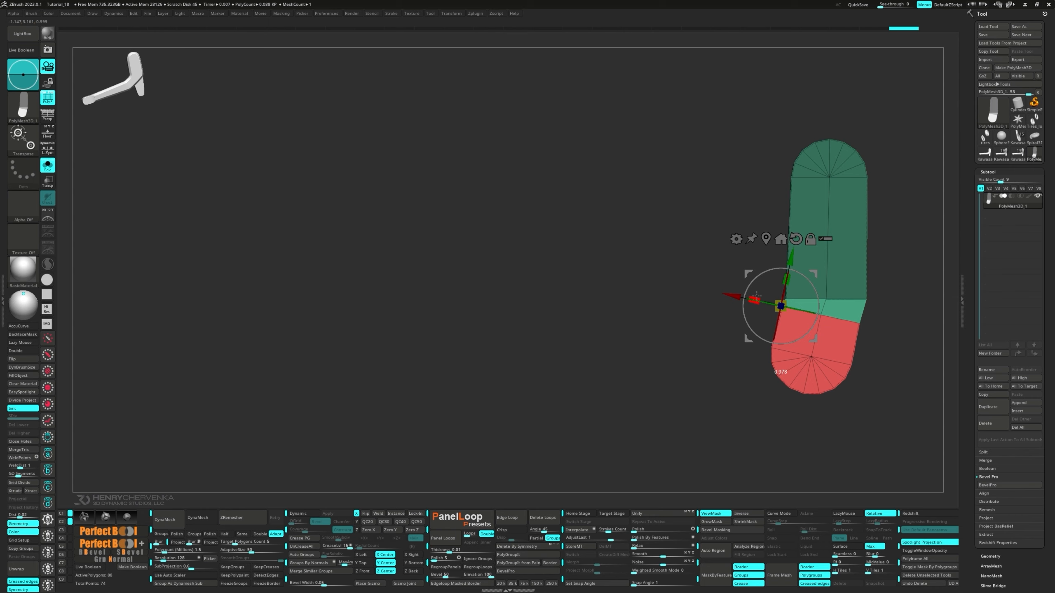
ctrl+drag(813, 339, 794, 345)
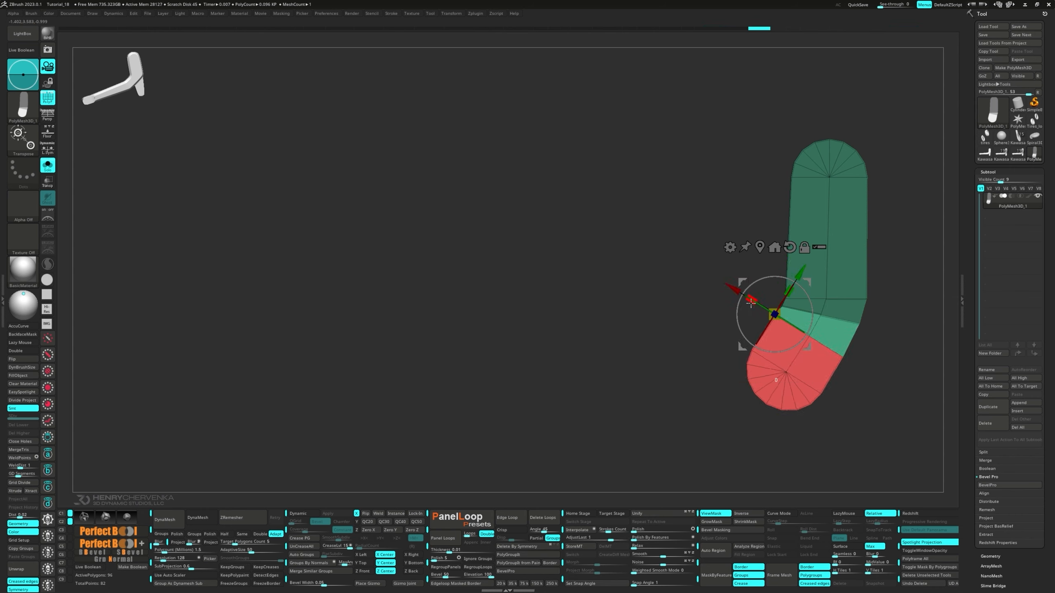
drag(751, 302, 752, 376)
drag(747, 369, 745, 371)
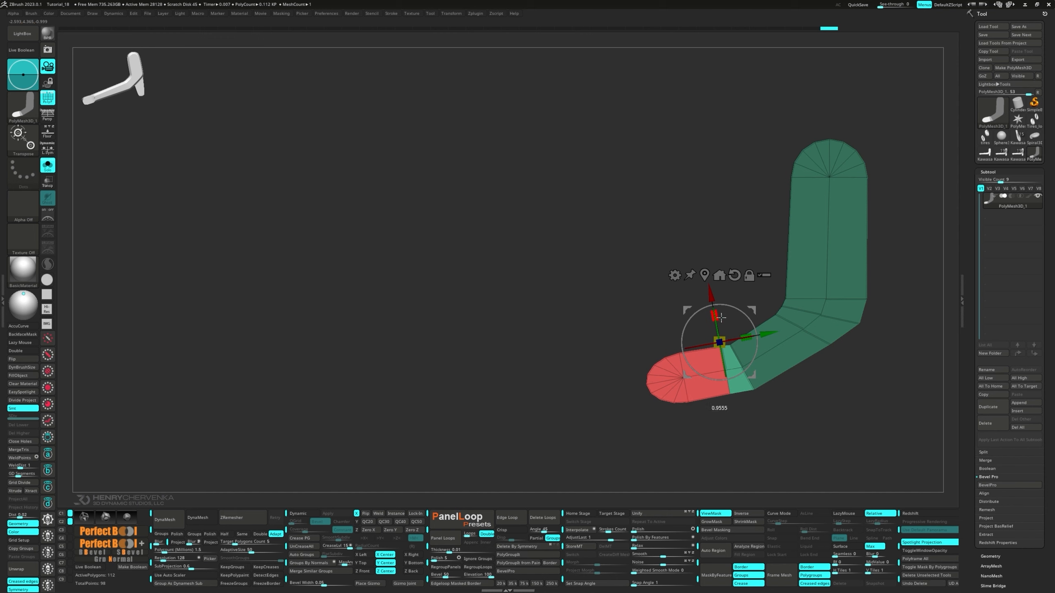
Extrude the bent end about 7 units into a long lever arm and add a narrower segment at its tip.
ctrl+drag(721, 317, 444, 339)
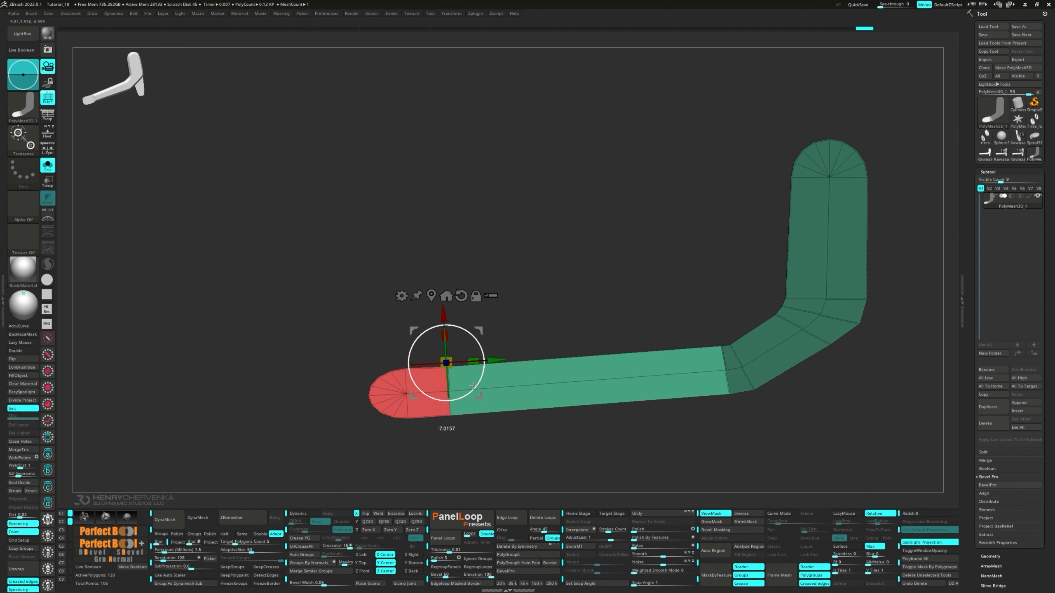
alt+drag(479, 396, 480, 396)
mouse_move(446, 336)
mouse_down()
mouse_move(459, 351)
mouse_move(448, 334)
mouse_up()
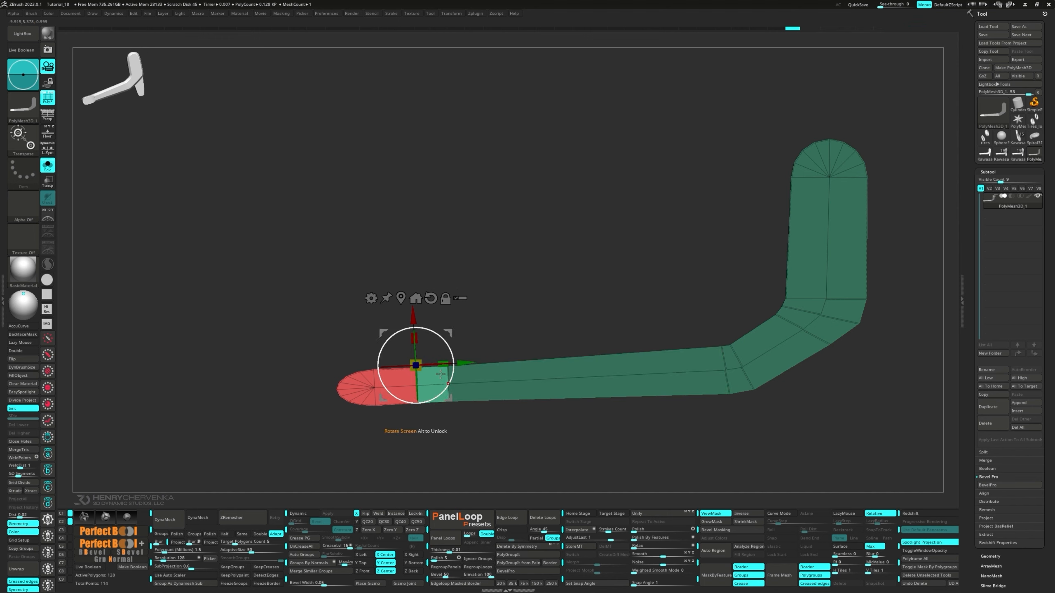
Center the gizmo on the arm's rounded tip, enlarge the tip into a knob and adjust the position of its inner edge.
click(402, 298)
drag(375, 360, 376, 324)
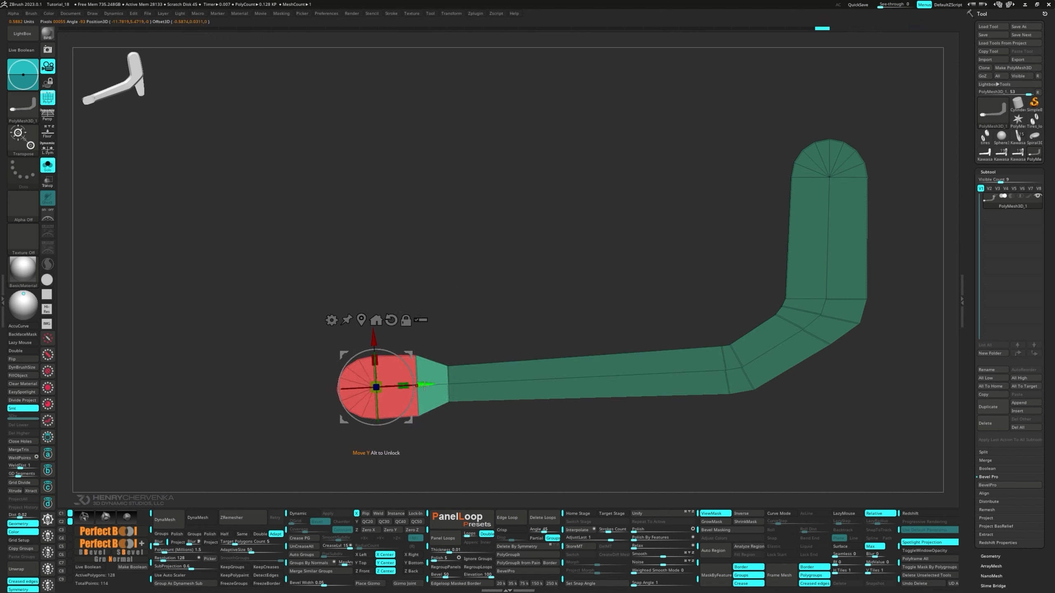
drag(424, 386, 427, 386)
ctrl+drag(396, 293, 447, 442)
mouse_move(428, 385)
alt+mouse_down()
mouse_move(460, 384)
mouse_move(434, 387)
mouse_move(446, 384)
alt+mouse_up()
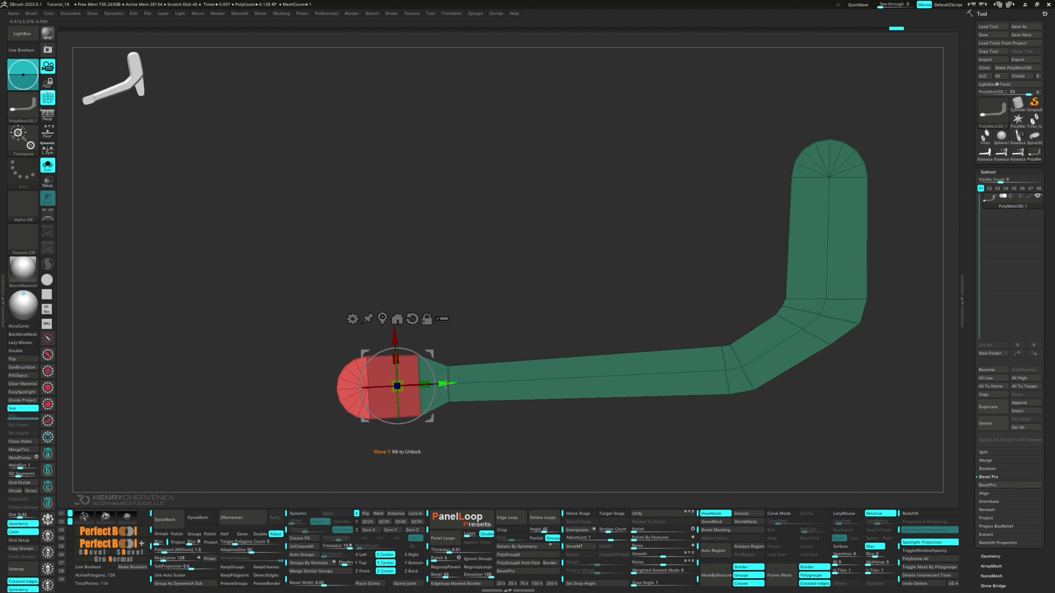
Clear the mask and turn on dynamic subdivision for the lever.
ctrl+drag(552, 439, 606, 457)
key(d)
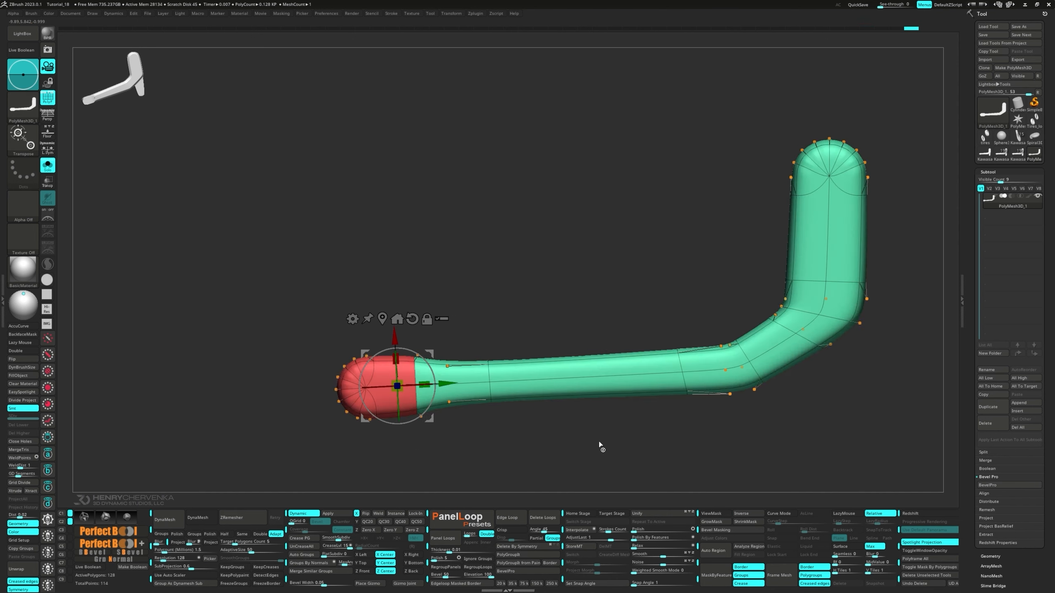
key(ctrl)
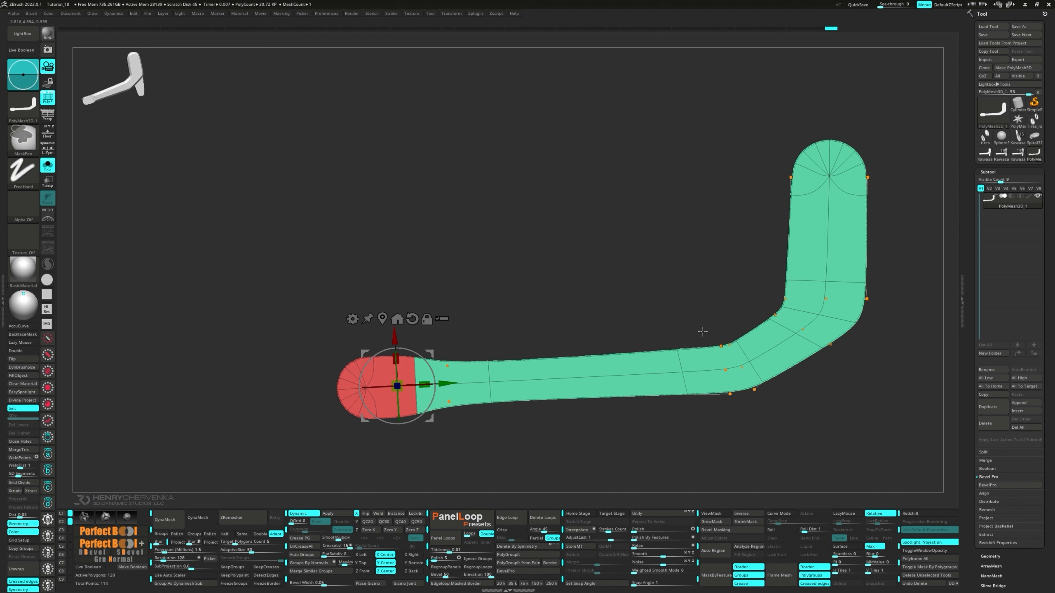
Try to adjust the lower vertices where the long arm meets the bend, using masks to isolate them.
ctrl+drag(724, 356, 725, 357)
ctrl+drag(732, 434, 710, 369)
ctrl+click(713, 407)
alt+click(726, 370)
mouse_move(757, 403)
alt+mouse_down()
mouse_move(755, 379)
mouse_move(730, 378)
alt+mouse_up()
key(ctrl+z)
ctrl+drag(759, 434, 781, 450)
Thin the lever from the top view by masking one flat side and moving the opposite side inward along Z.
key(q)
right_drag(807, 244, 814, 273)
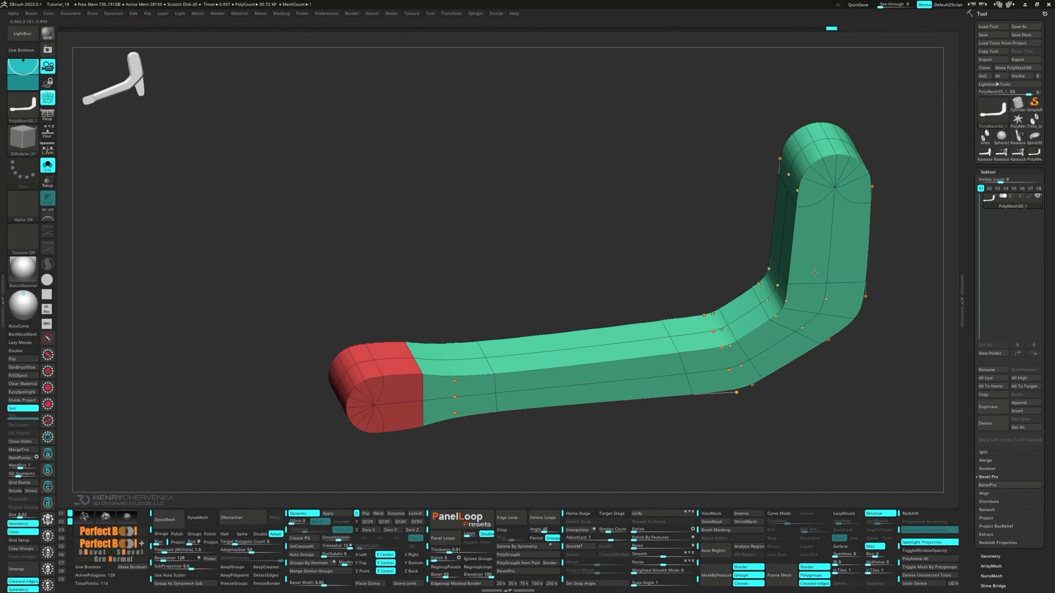
key(grave)
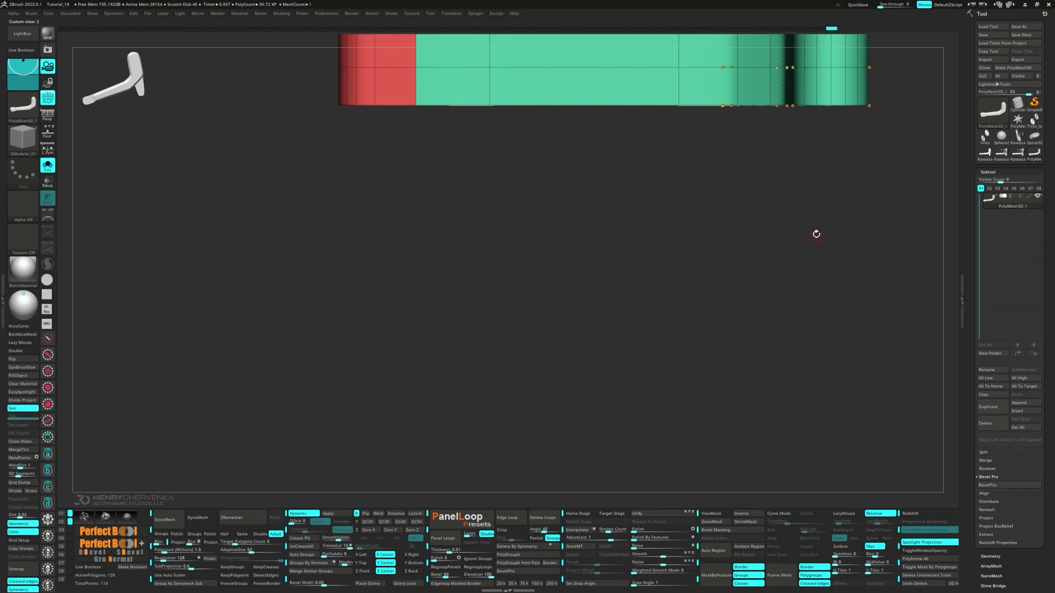
key(w)
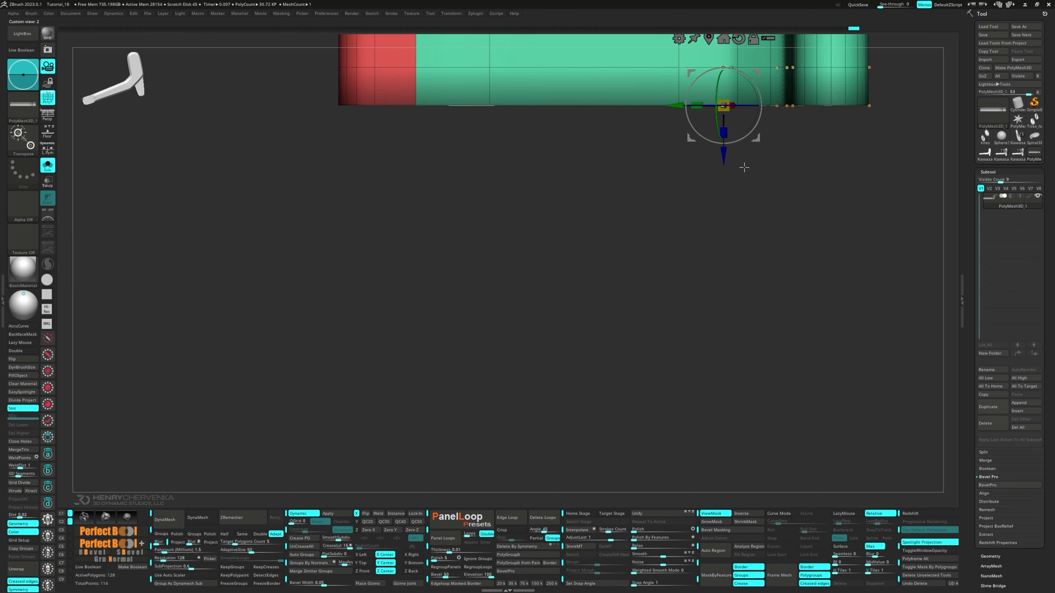
alt+drag(724, 156, 724, 251)
alt+click(738, 134)
alt+drag(606, 114, 604, 279)
ctrl+drag(279, 294, 938, 74)
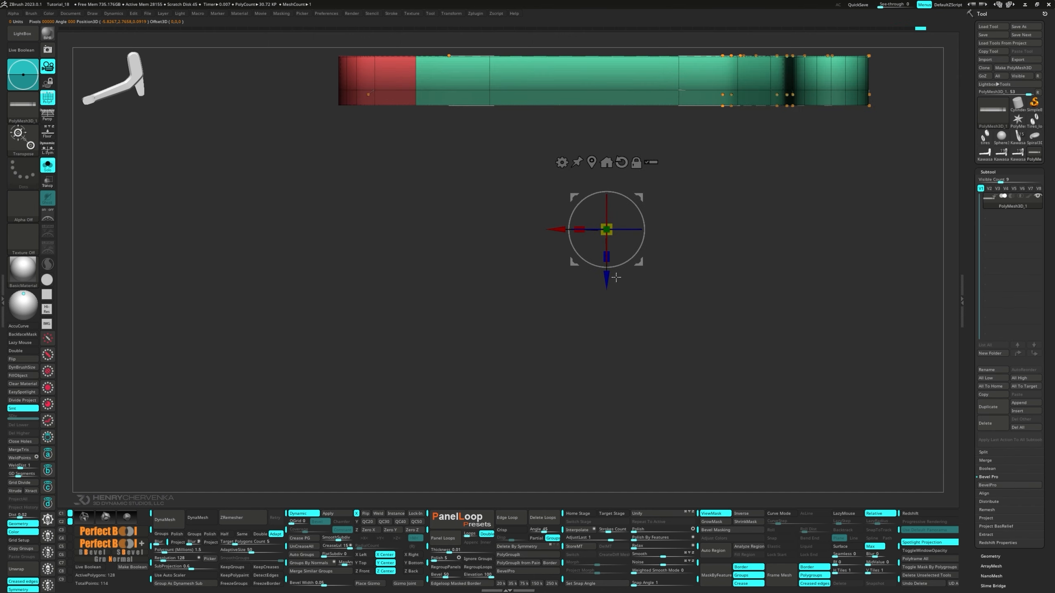
drag(607, 279, 607, 296)
key(ctrl)
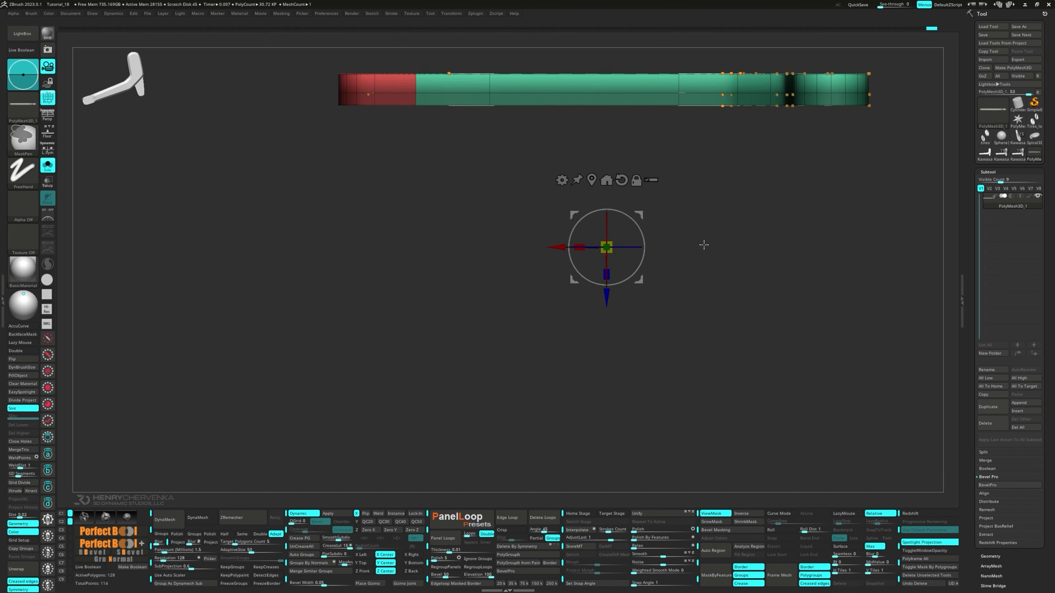
Mask the upright end and offset the knob end along Z to slant the arm, with dynamic subdivision turned off.
mouse_move(695, 259)
mouse_down()
mouse_move(706, 225)
mouse_move(723, 276)
mouse_up()
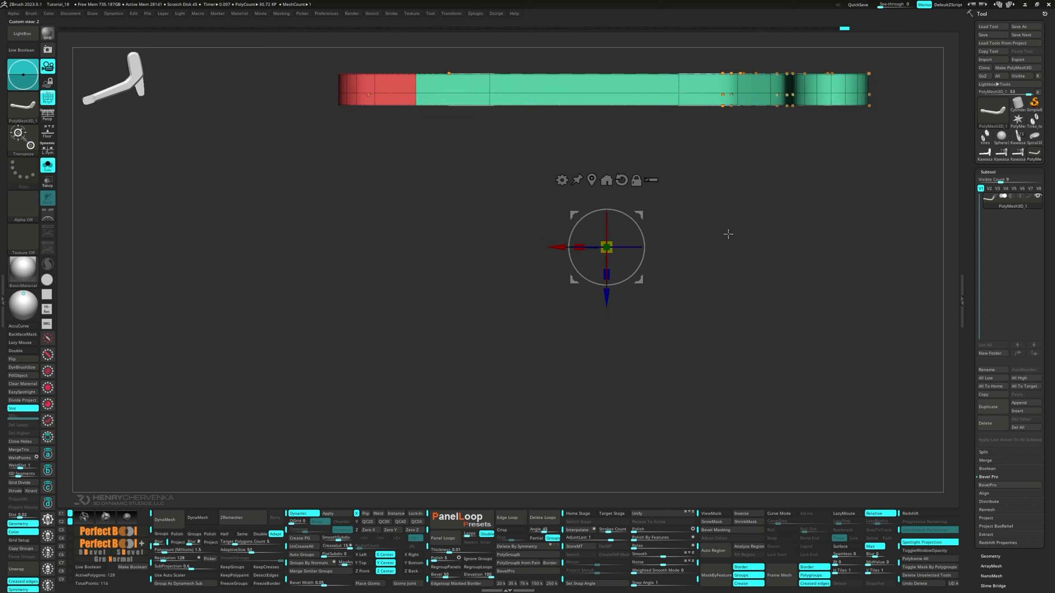
mouse_move(285, 66)
ctrl+mouse_down()
mouse_move(471, 132)
mouse_move(702, 184)
ctrl+mouse_up()
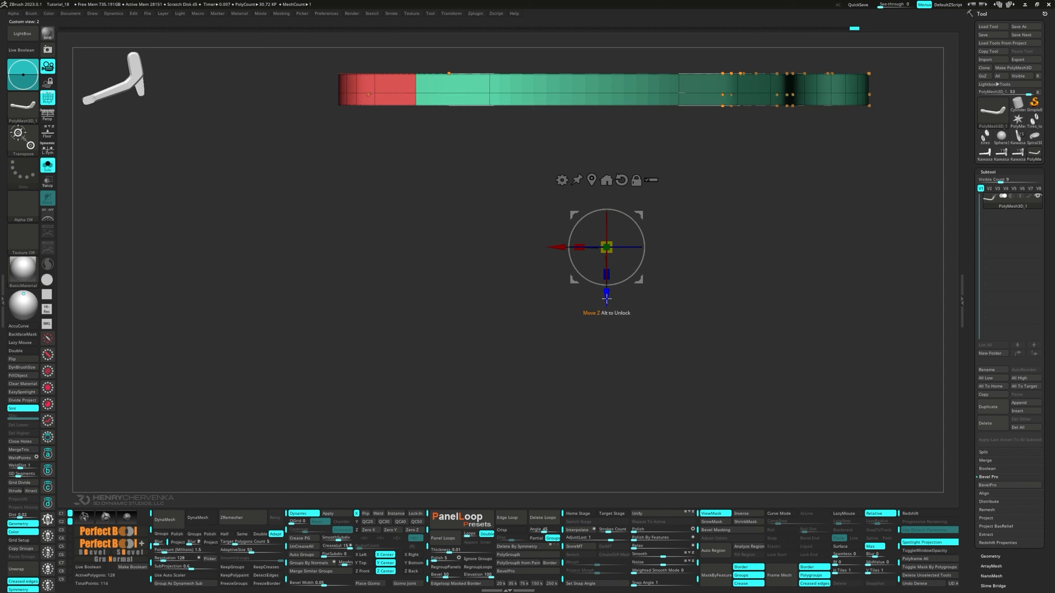
drag(607, 298, 606, 375)
key(shift+d)
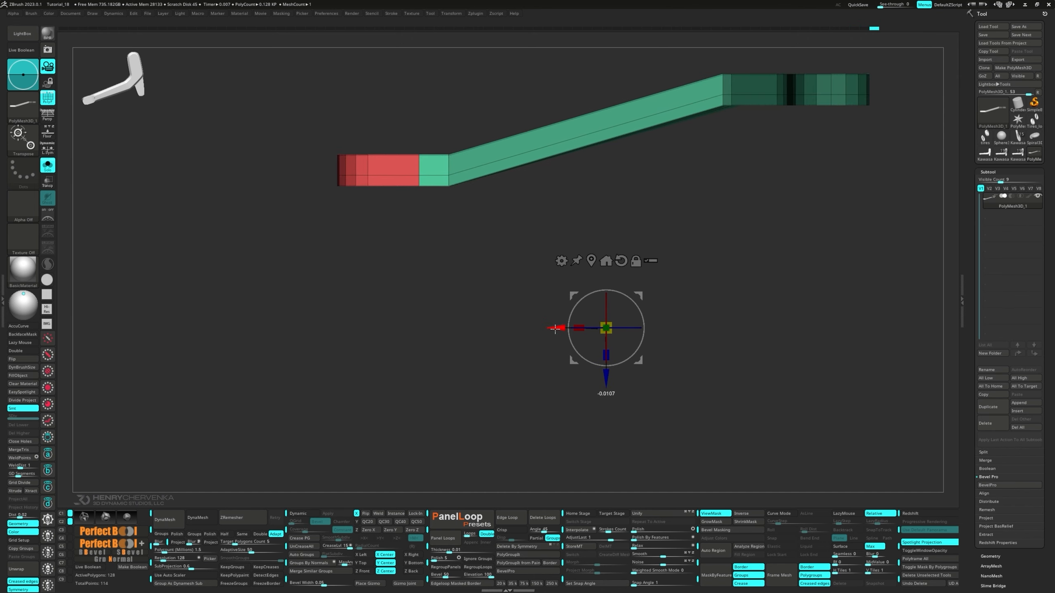
Mask the knob and shift the neighbouring edge loop along Z so the slanted arm begins directly at the knob.
drag(555, 329, 555, 329)
ctrl+drag(454, 231, 434, 139)
ctrl+click(466, 233)
drag(609, 380, 609, 374)
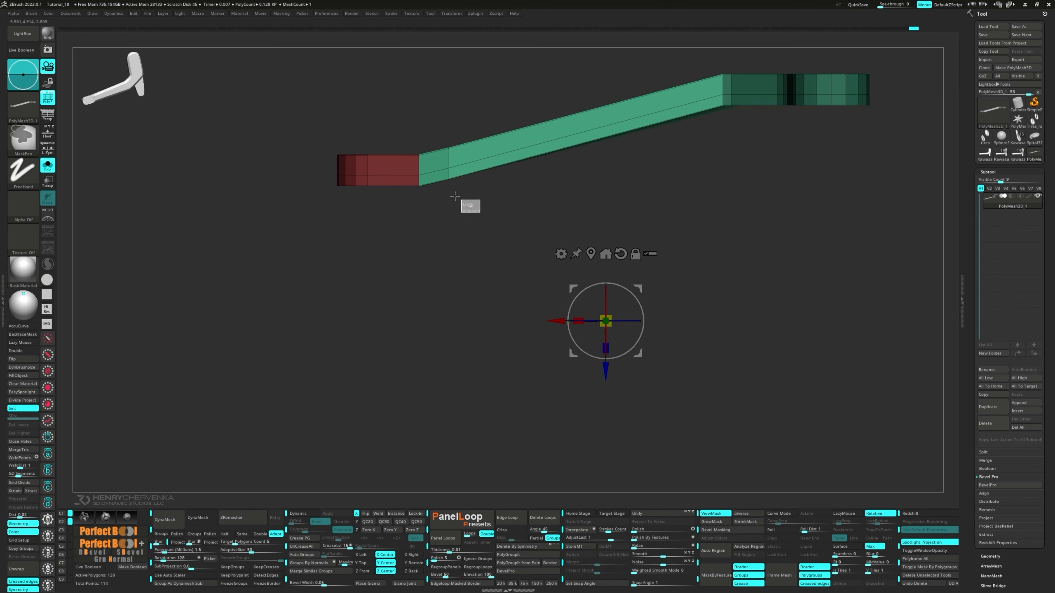
ctrl+click(469, 205)
drag(606, 375, 608, 372)
Merge the lever into one polygroup and assign a new polygroup to its outer side strip with ZModeler PolyGroup Polyloop.
mouse_move(518, 302)
ctrl+mouse_down()
mouse_move(502, 268)
mouse_move(514, 288)
mouse_move(598, 197)
mouse_move(465, 269)
mouse_move(494, 255)
ctrl+mouse_up()
key(q)
key(ctrl+w)
drag(426, 277, 427, 296)
key(space)
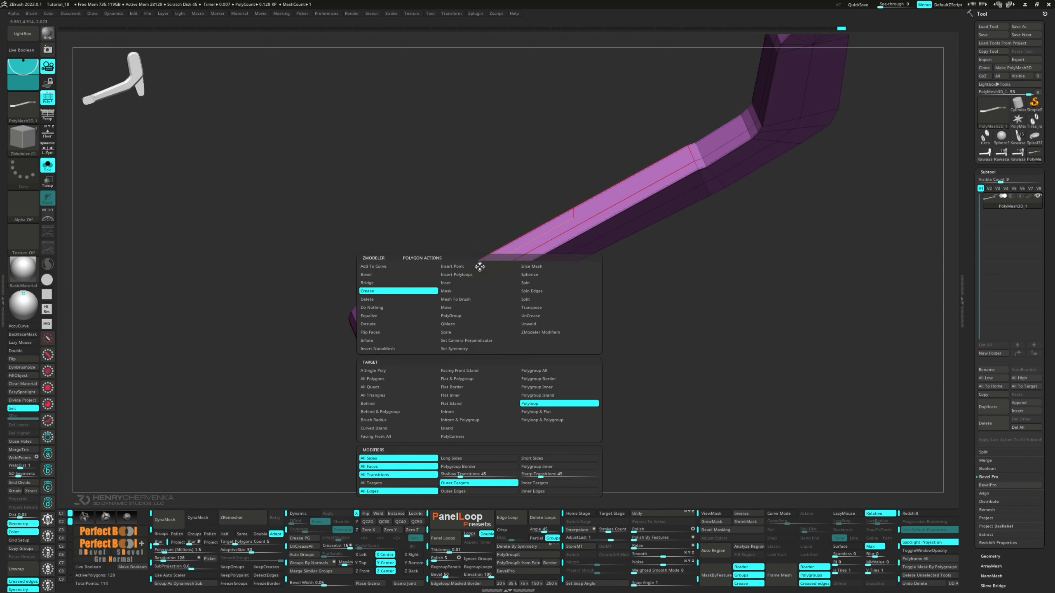
click(458, 318)
click(527, 403)
click(479, 291)
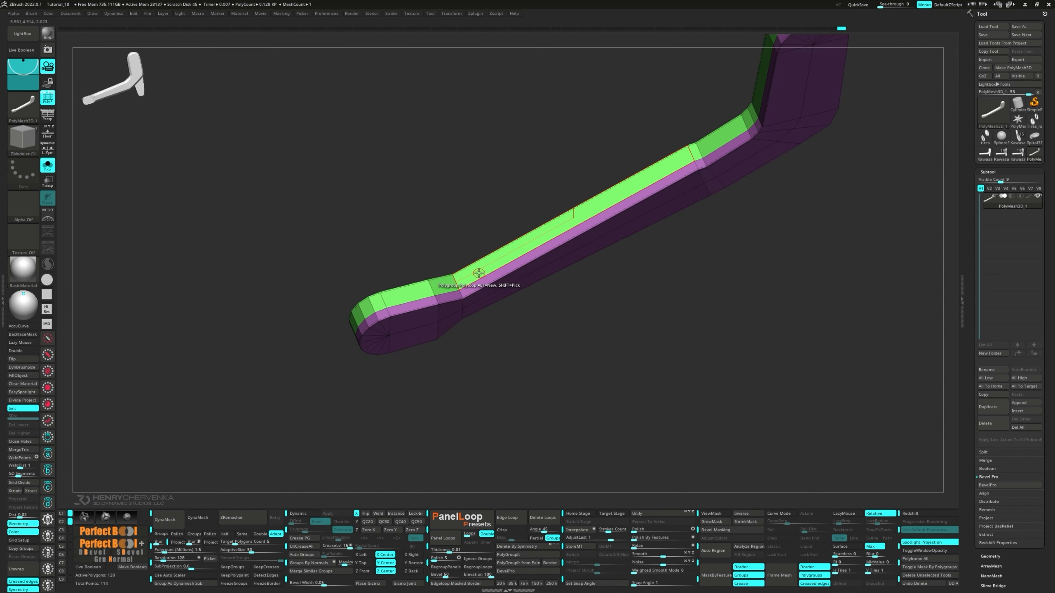
Assign a separate polygroup to the side faces around the knob using ZModeler PolyGroup A Single Poly.
ctrl+right_drag(436, 292, 441, 309)
key(space)
click(374, 389)
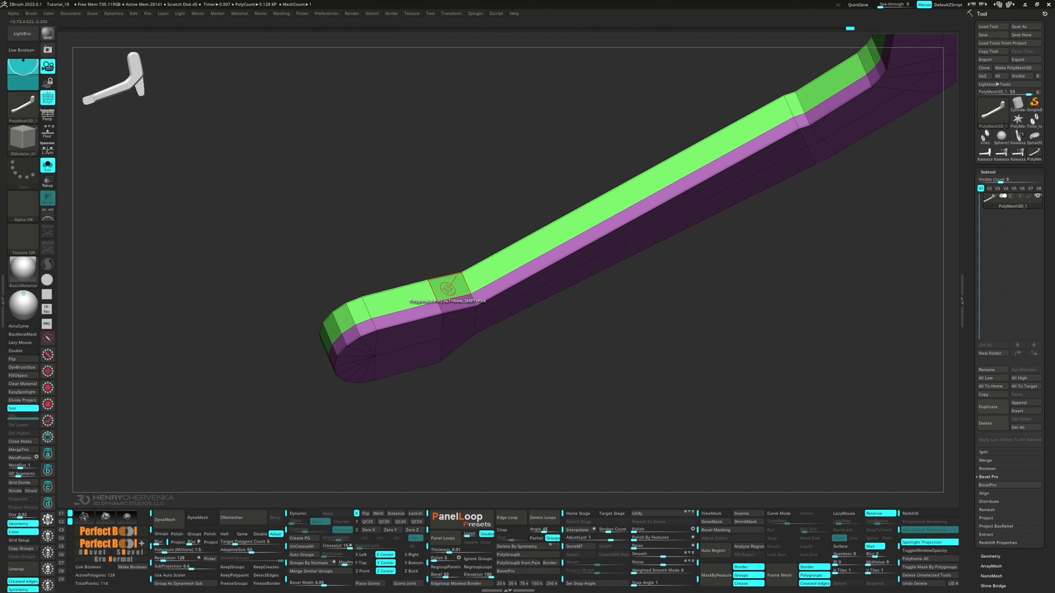
alt+click(445, 289)
alt+drag(445, 290, 339, 328)
right_drag(357, 344, 402, 280)
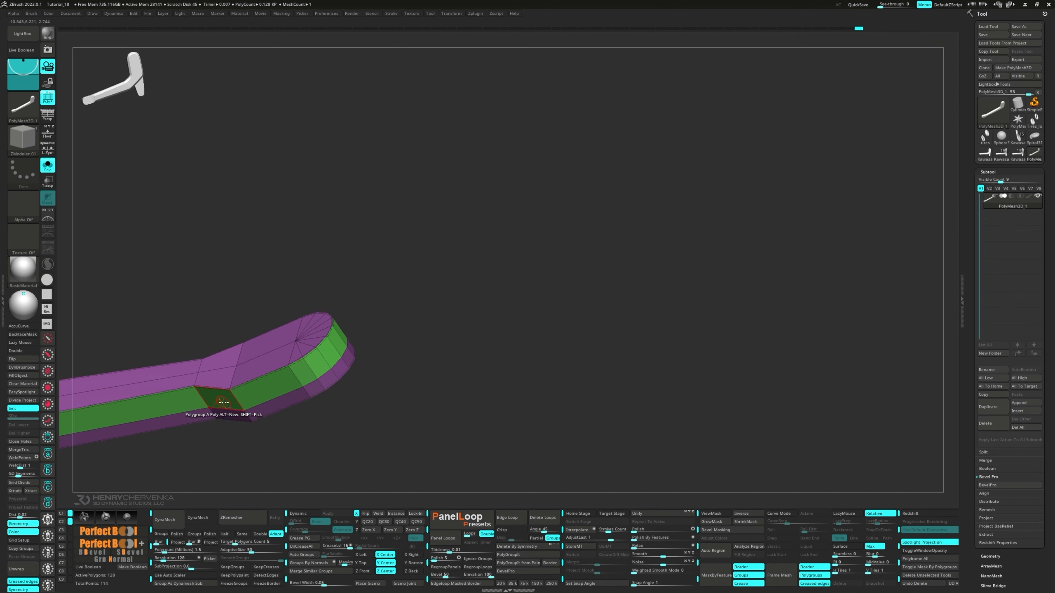
alt+drag(224, 402, 332, 351)
mouse_move(349, 349)
right_down()
mouse_move(374, 316)
mouse_move(366, 353)
mouse_move(345, 335)
mouse_move(484, 276)
mouse_move(380, 300)
right_up()
click(341, 336)
key(ctrl+z)
click(346, 335)
Extrude the green side strip along the arm and upright outward with ZModeler QMesh to form a raised rim.
key(space)
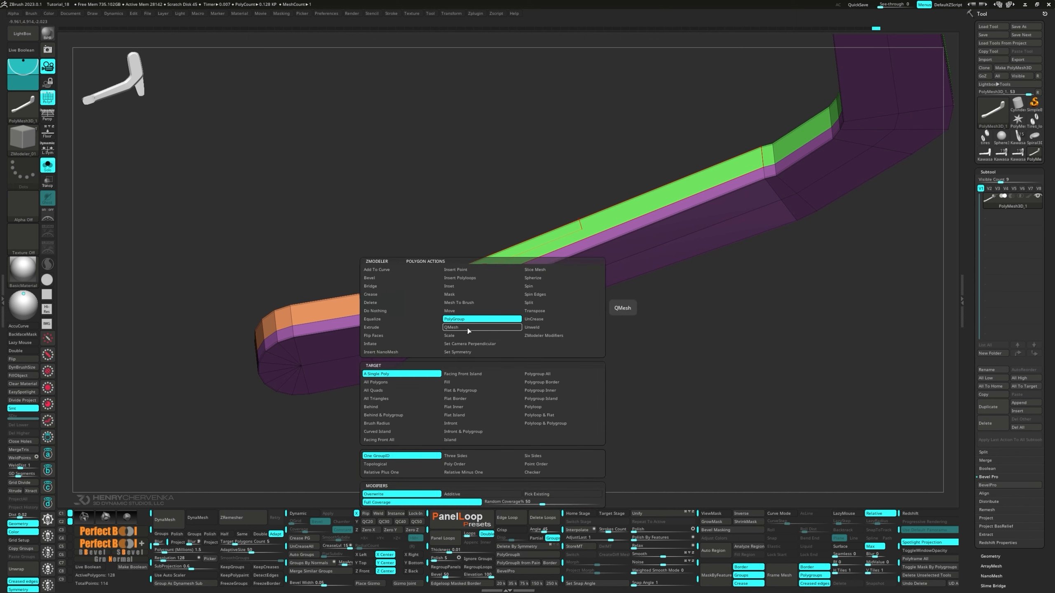
click(467, 328)
right_drag(430, 266, 466, 272)
drag(466, 273, 466, 256)
right_drag(464, 256, 468, 226)
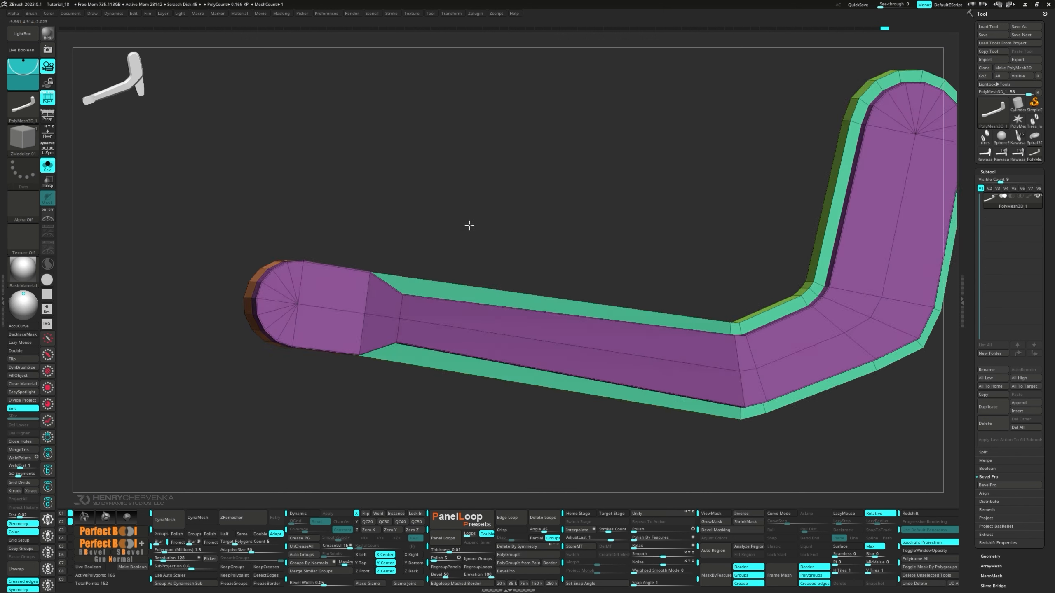
Slide the side strip's edge at the arm's bend along the rim with the ZModeler Slide edge action.
alt+right_drag(664, 291, 648, 254)
key(space)
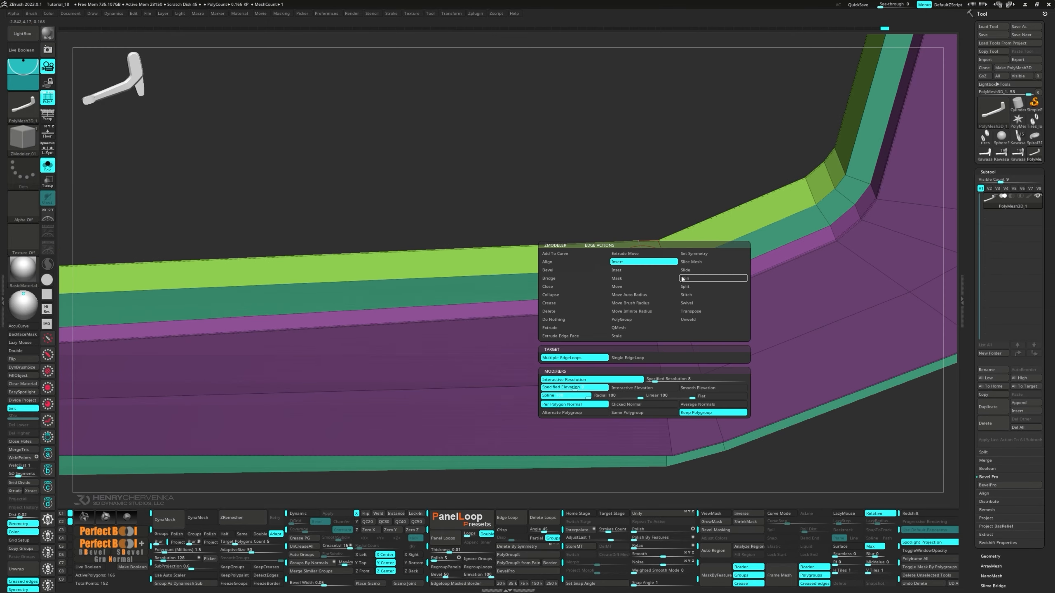
click(686, 278)
drag(646, 259, 636, 260)
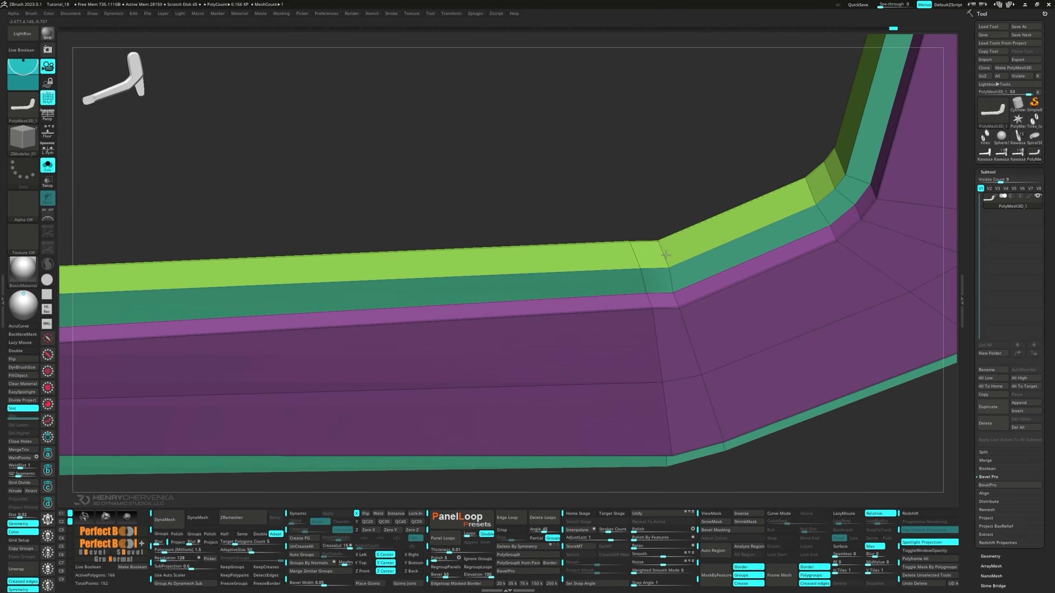
Try to move the arm's side strip with QMesh Flat Island, and undo back to before the rim extrusion.
ctrl+right_drag(681, 299, 544, 291)
right_drag(544, 291, 544, 251)
key(space)
click(491, 407)
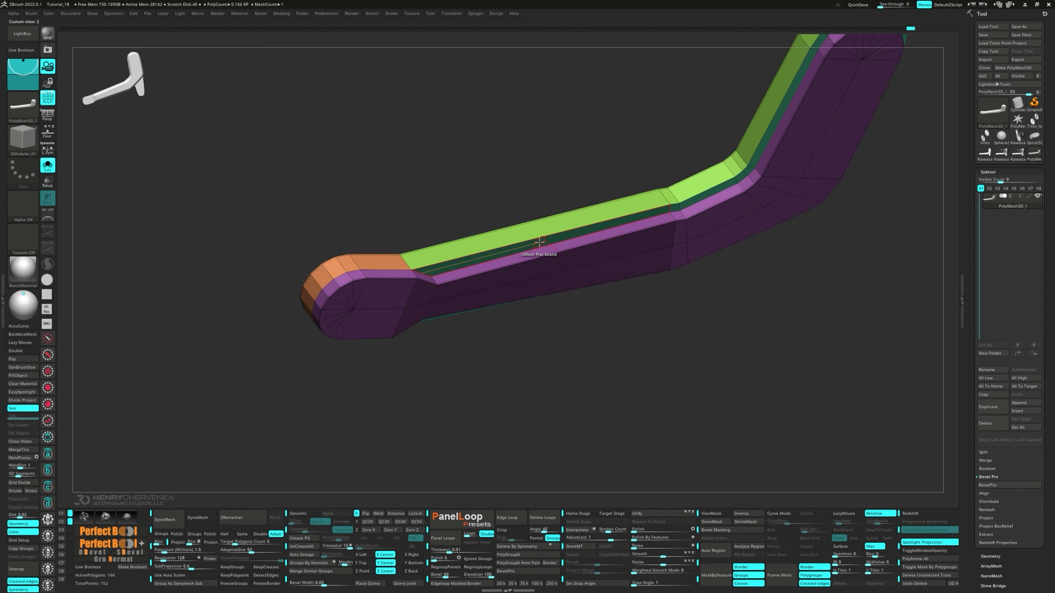
shift+drag(544, 248, 535, 237)
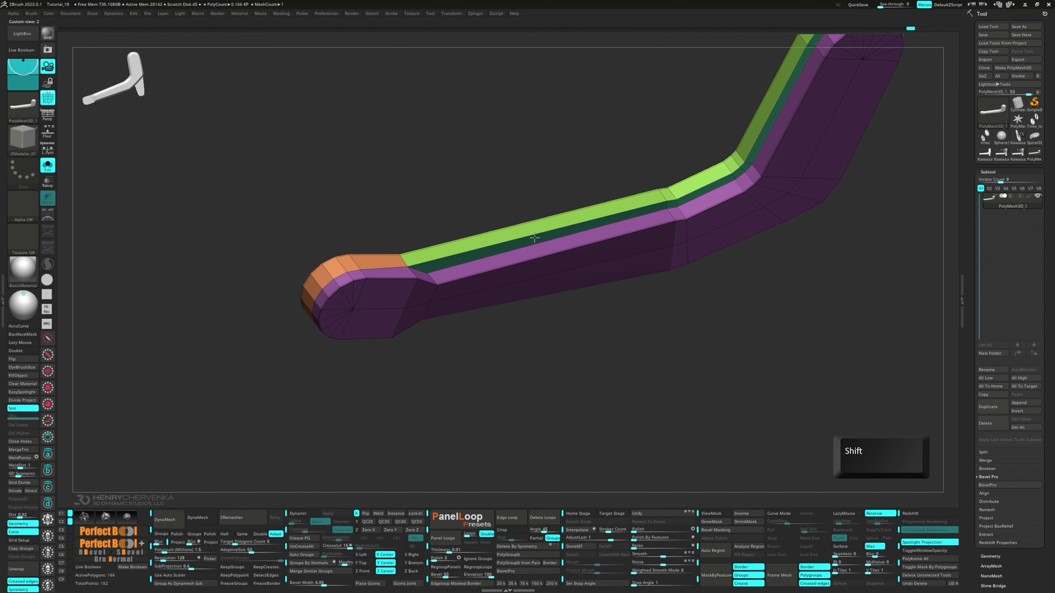
ctrl+right_drag(534, 238, 538, 279)
mouse_move(538, 280)
right_down()
mouse_move(518, 234)
mouse_move(543, 289)
right_up()
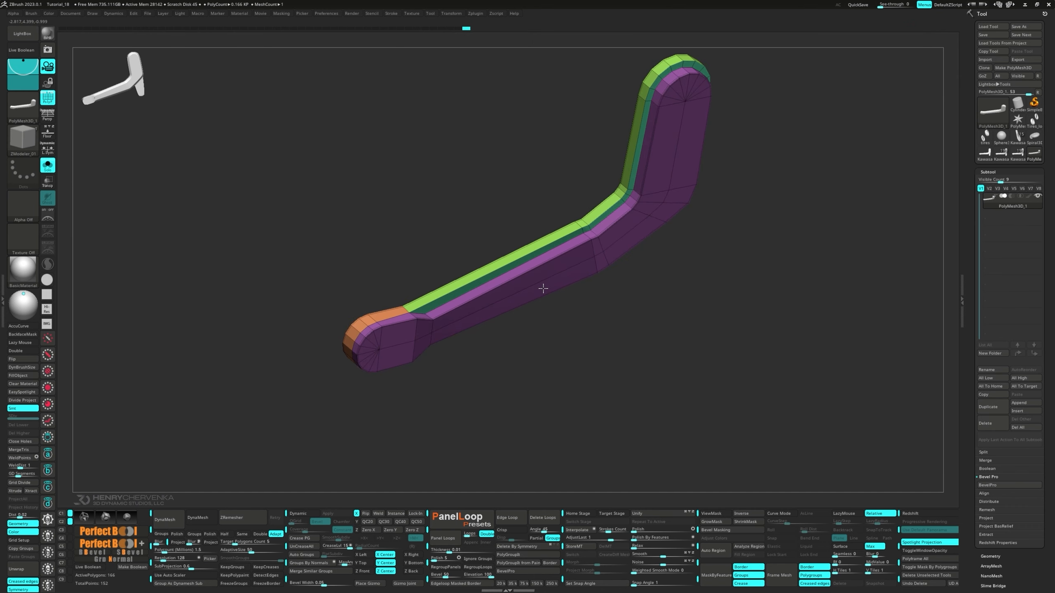
key(ctrl+z)
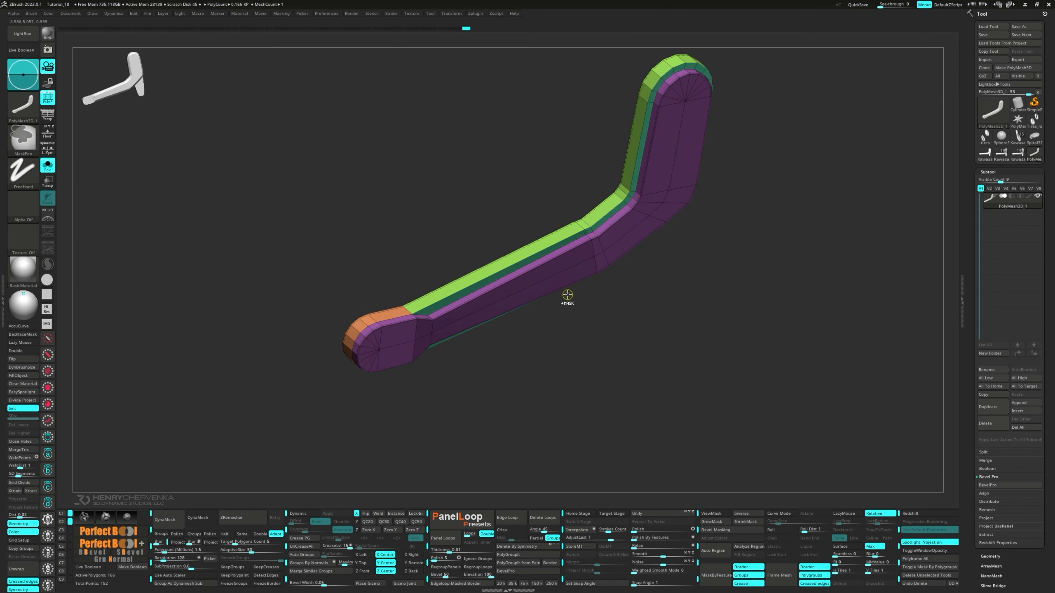
key(ctrl+z)
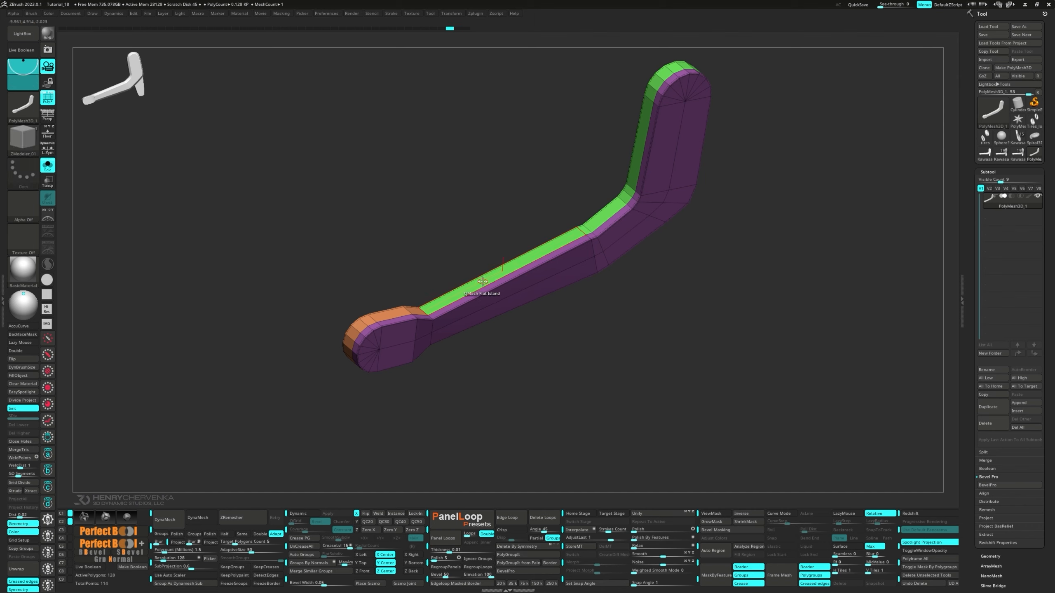
Try ZModeler Slide with the EdgeLoop Complete target on the edge between side strip and chamfer, and undo it.
right_drag(483, 282, 490, 271)
key(space)
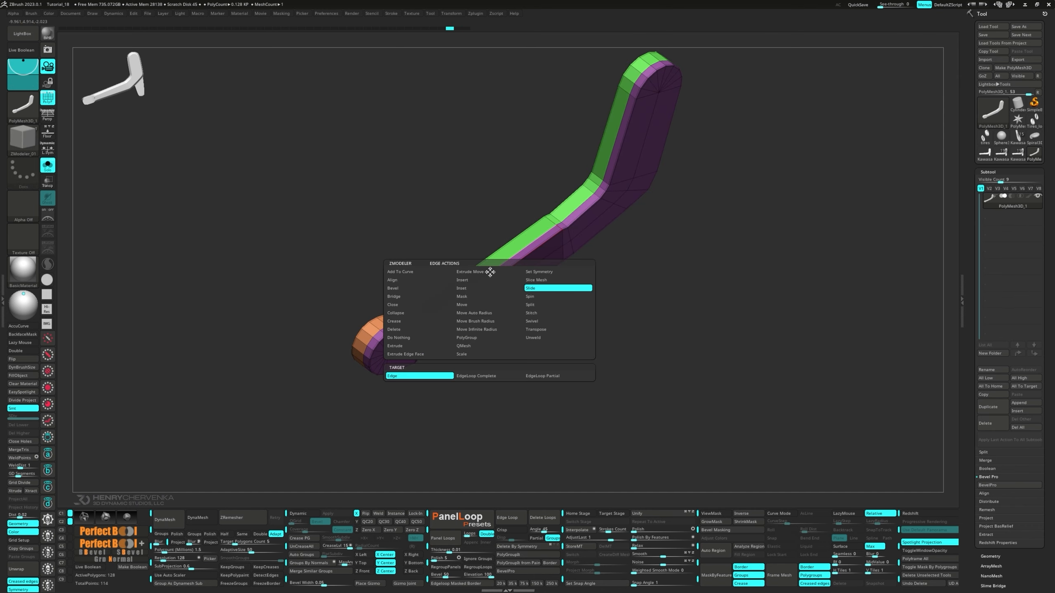
click(483, 376)
right_drag(490, 315, 500, 269)
drag(509, 281, 506, 278)
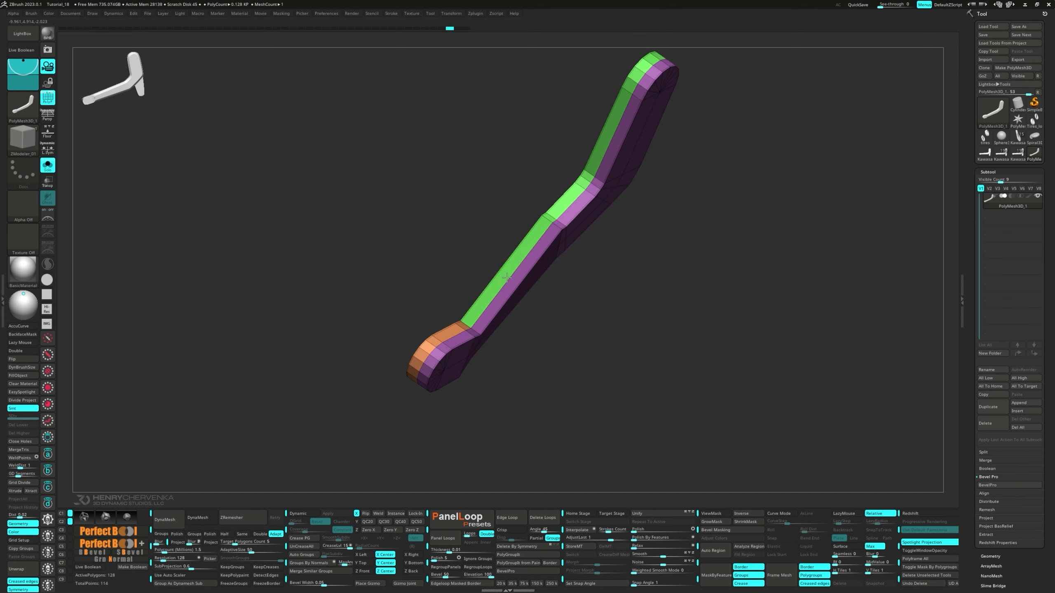
key(ctrl+z)
Widen the purple chamfer around the lever by shifting the edge loop bordering the green and orange side strip.
key(space)
click(562, 416)
right_drag(536, 282, 509, 253)
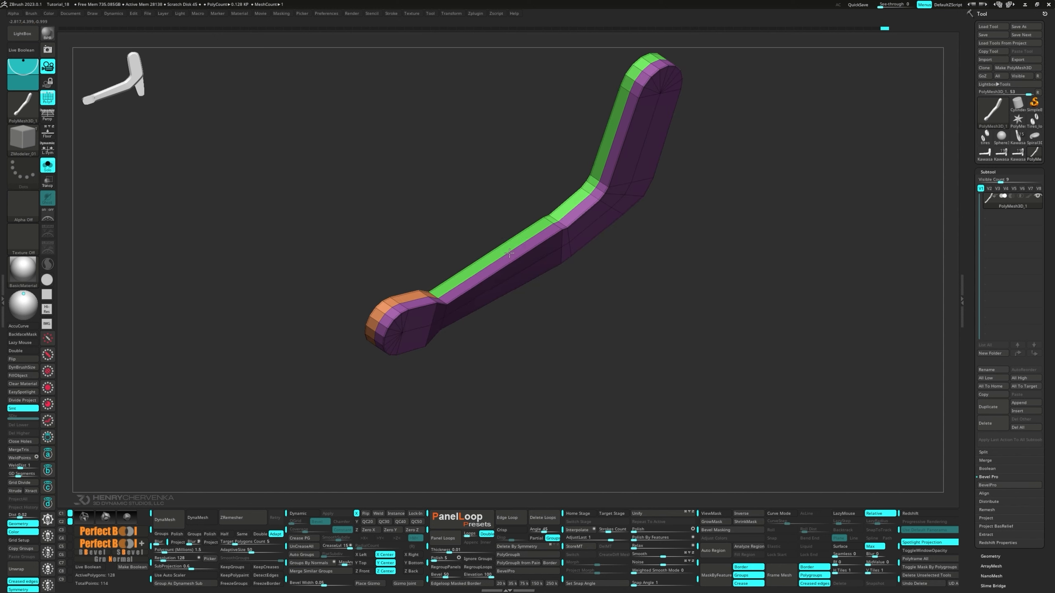
drag(509, 253, 505, 235)
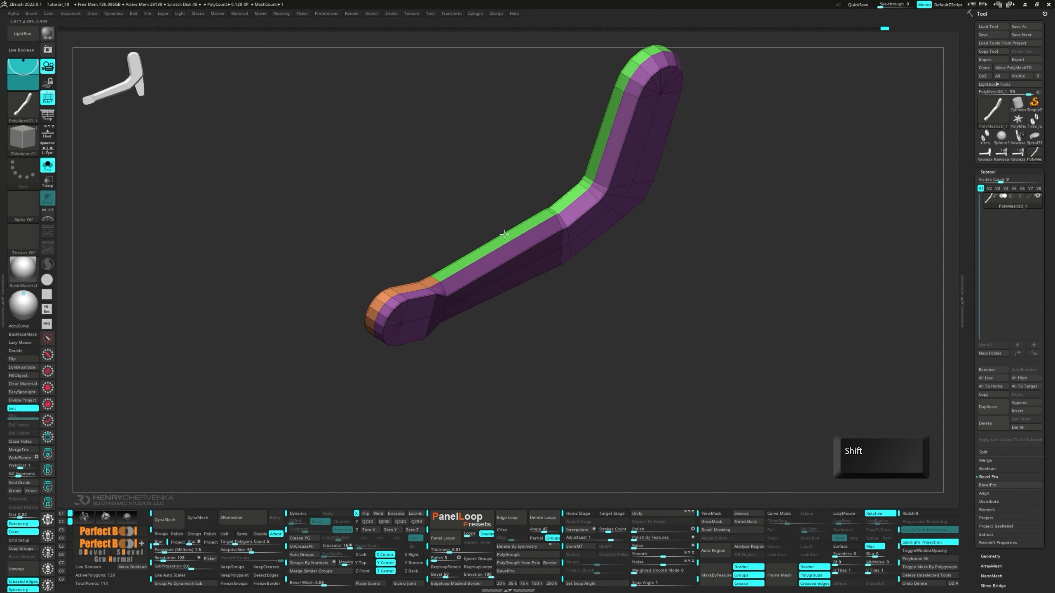
Adjust the short edge across the green side strip at the arm's inner bend with ZModeler.
right_drag(504, 243, 536, 270)
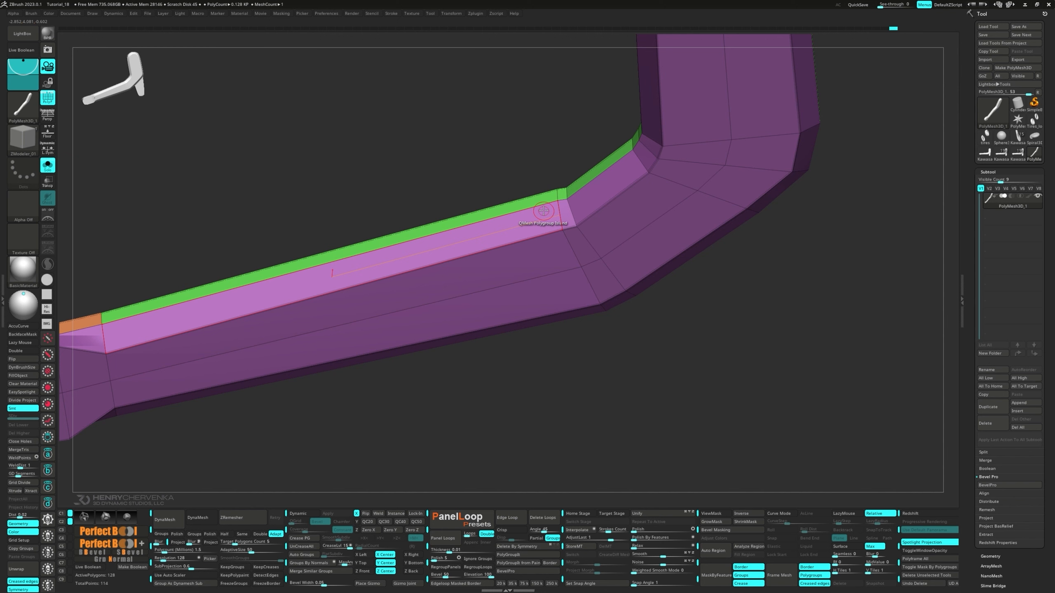
key(space)
click(568, 189)
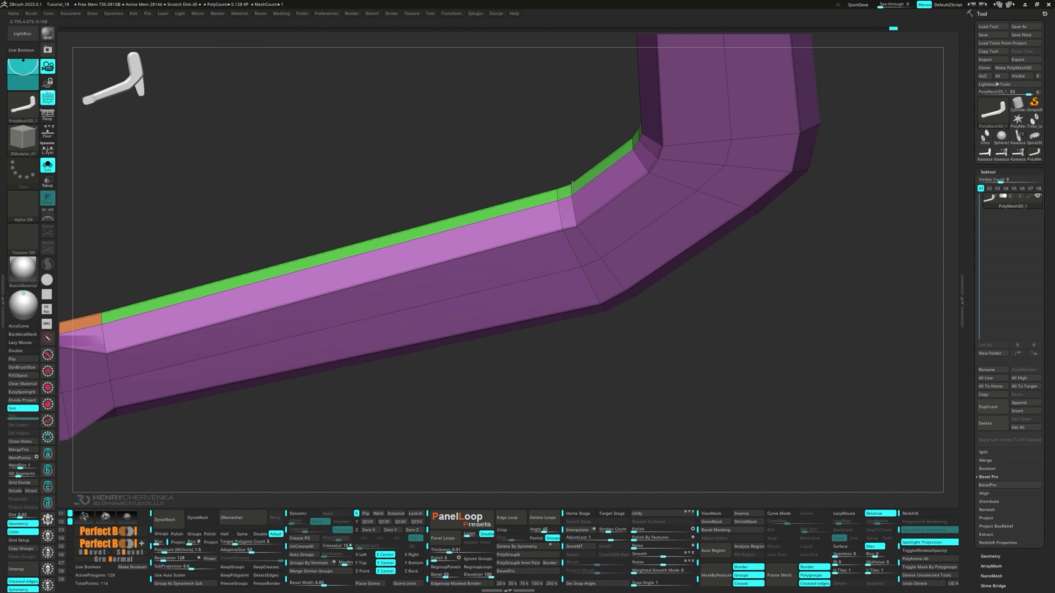
Crease the outer side strip with ZModeler Crease Polyloop and preview the lever with dynamic subdivision.
mouse_move(582, 243)
ctrl+right_down()
mouse_move(571, 227)
mouse_move(583, 213)
mouse_move(673, 160)
ctrl+right_up()
ctrl+right_drag(673, 160, 639, 200)
ctrl+right_drag(639, 199, 623, 233)
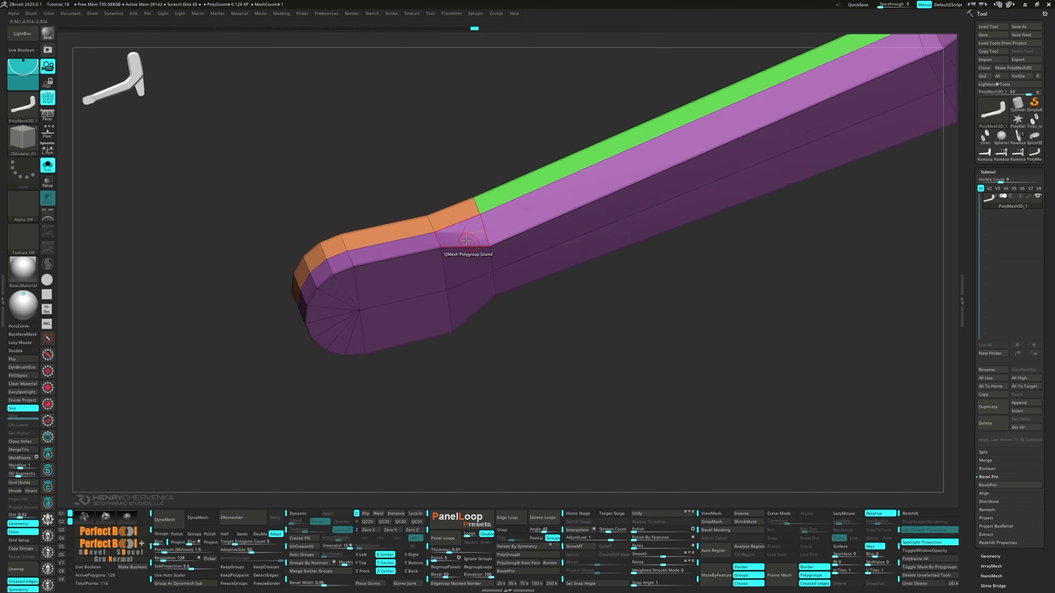
right_drag(466, 240, 510, 259)
key(space)
click(355, 292)
key(space)
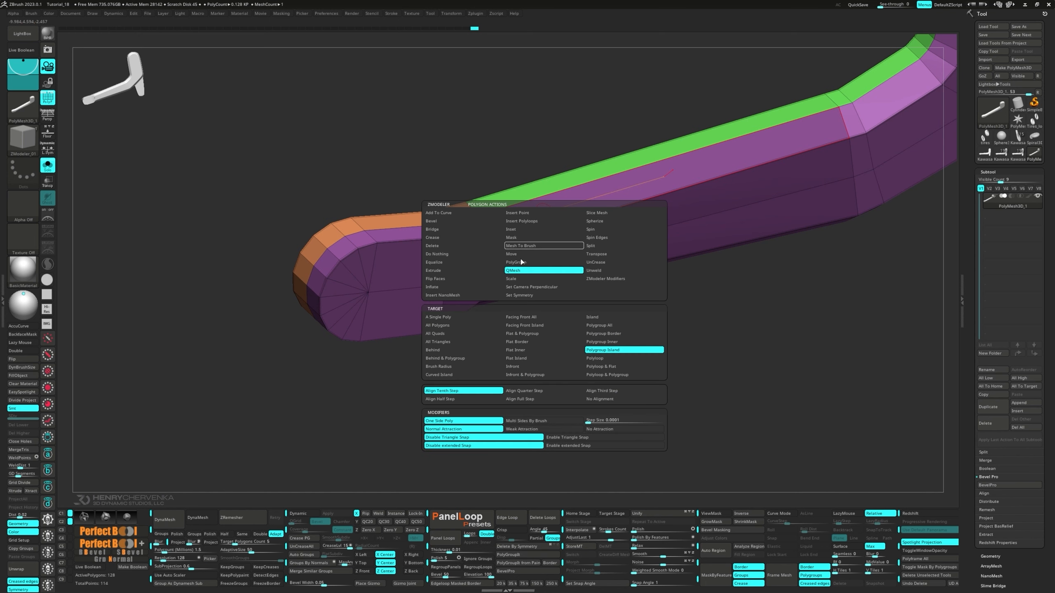
click(438, 241)
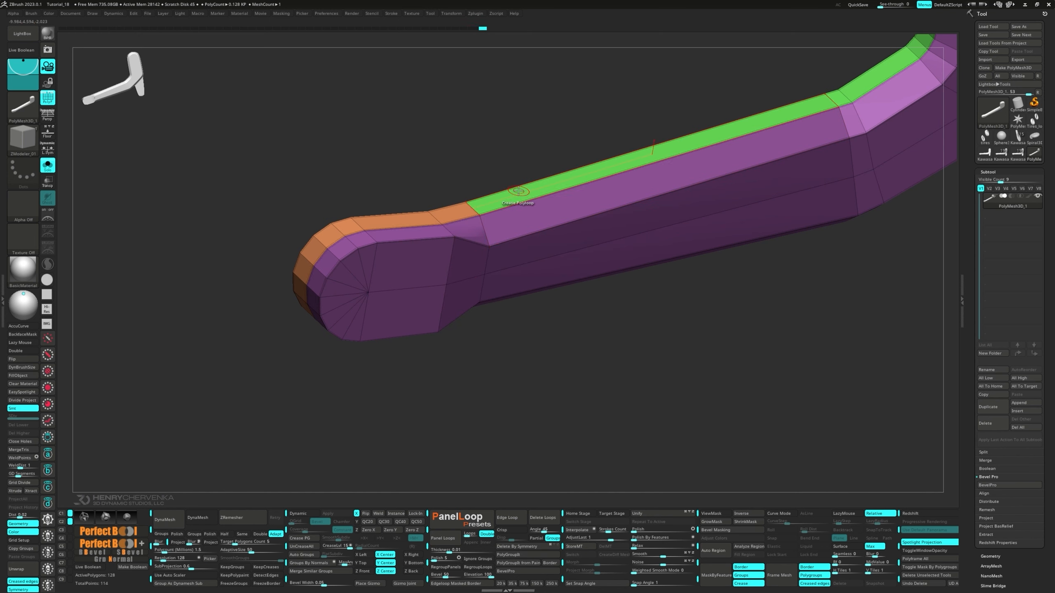
click(518, 196)
key(d)
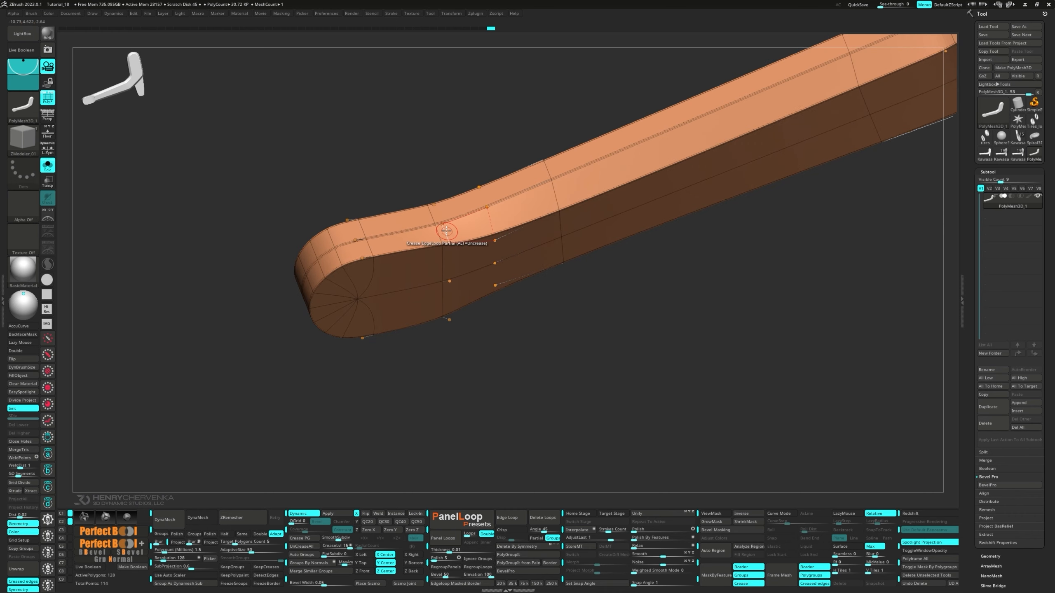
Collapse the chamfer edges around the knob with ZModeler Collapse Edge so the chamfer ends where the arm begins.
key(space)
click(374, 274)
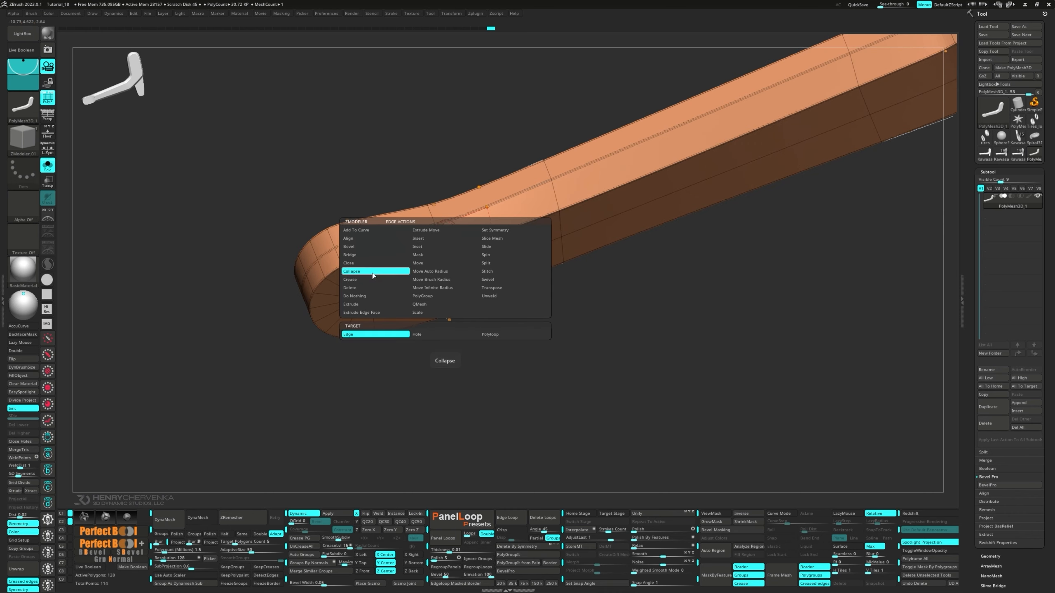
click(447, 230)
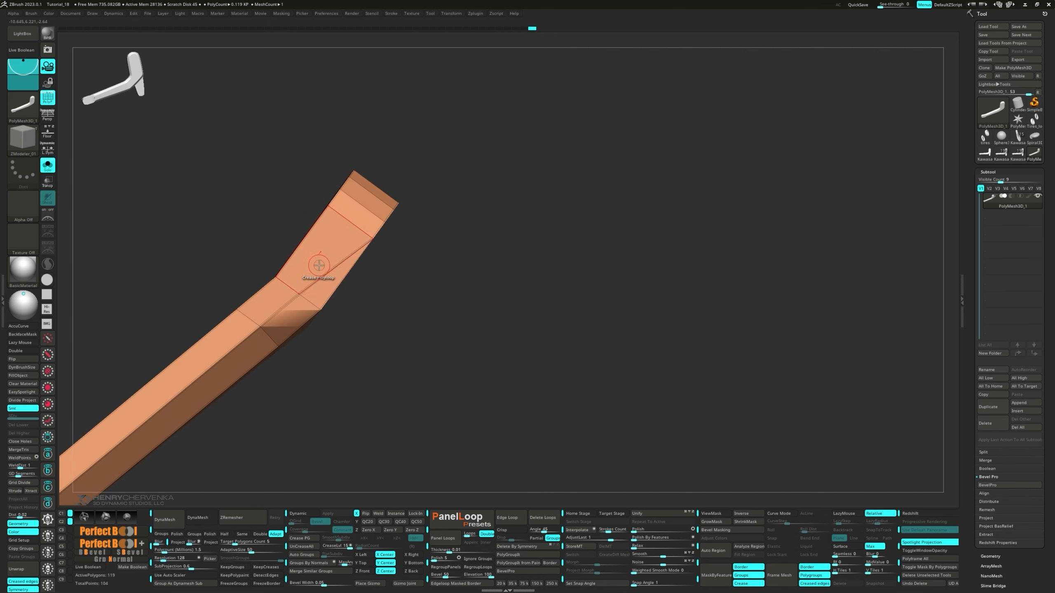
click(313, 276)
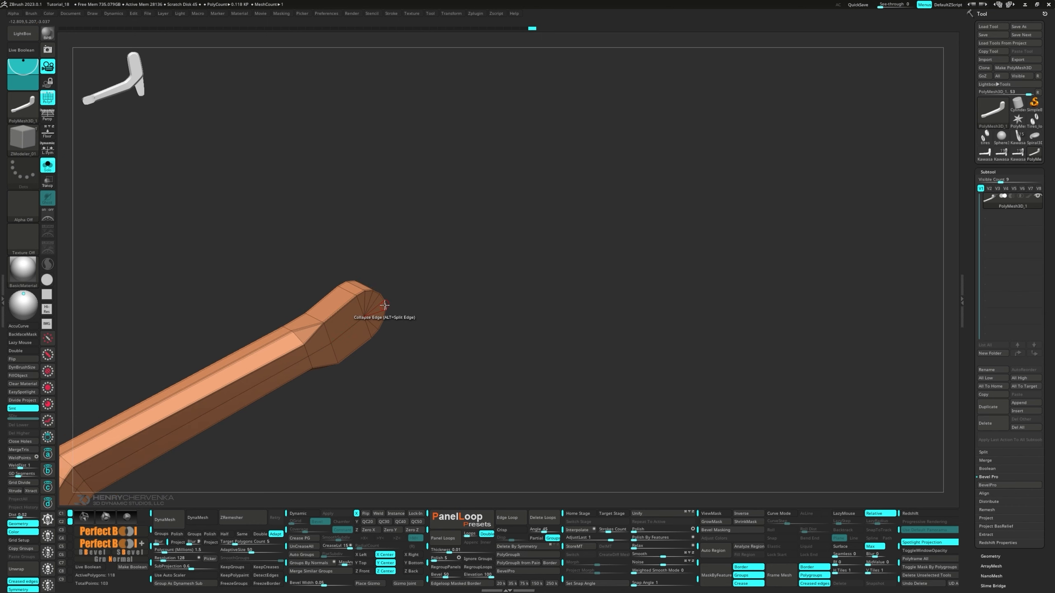
Lower the crease level and check the smoothed lever from the front with and without polyframe.
key(d)
drag(390, 320, 359, 286)
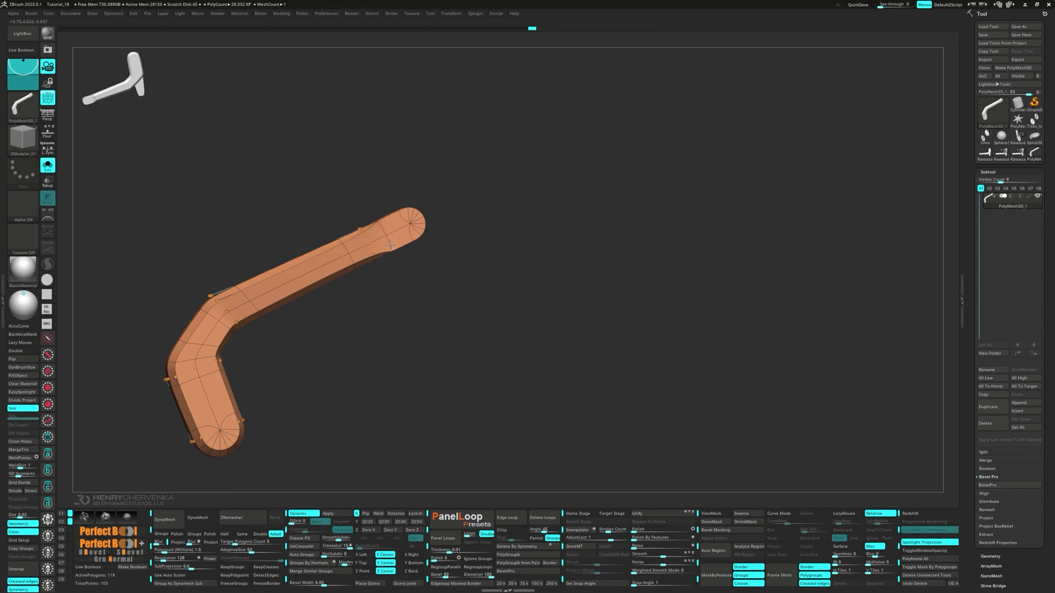
drag(412, 261, 453, 374)
key(shift+f)
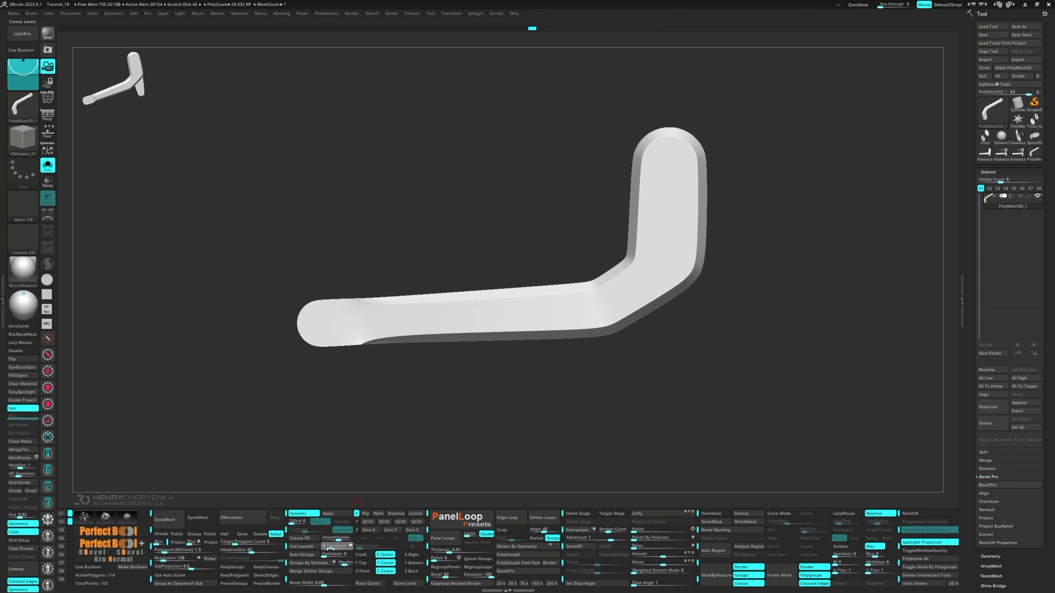
key(shift+f)
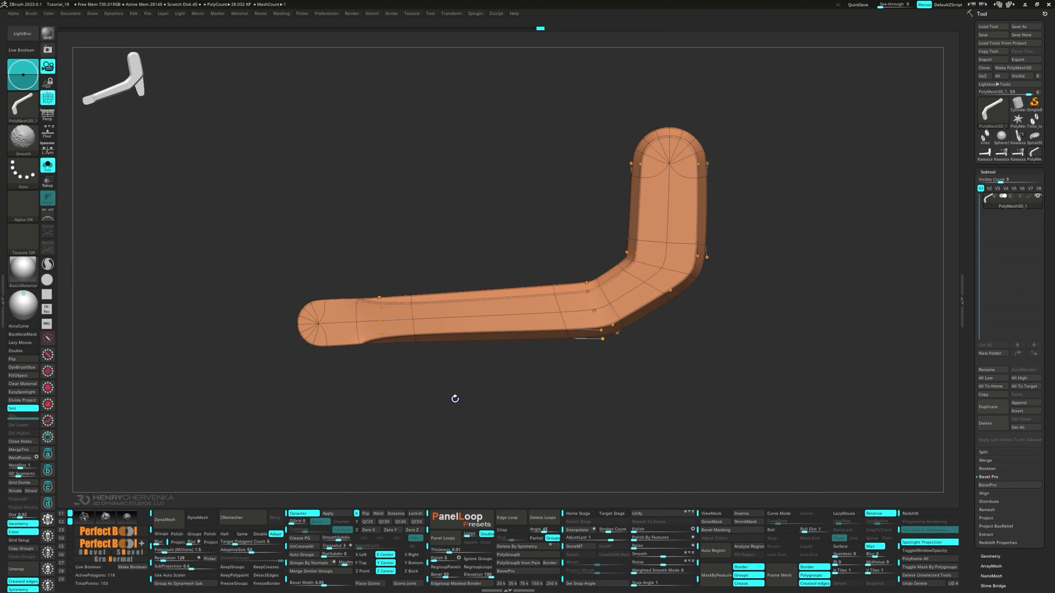
key(f)
key(shift+f)
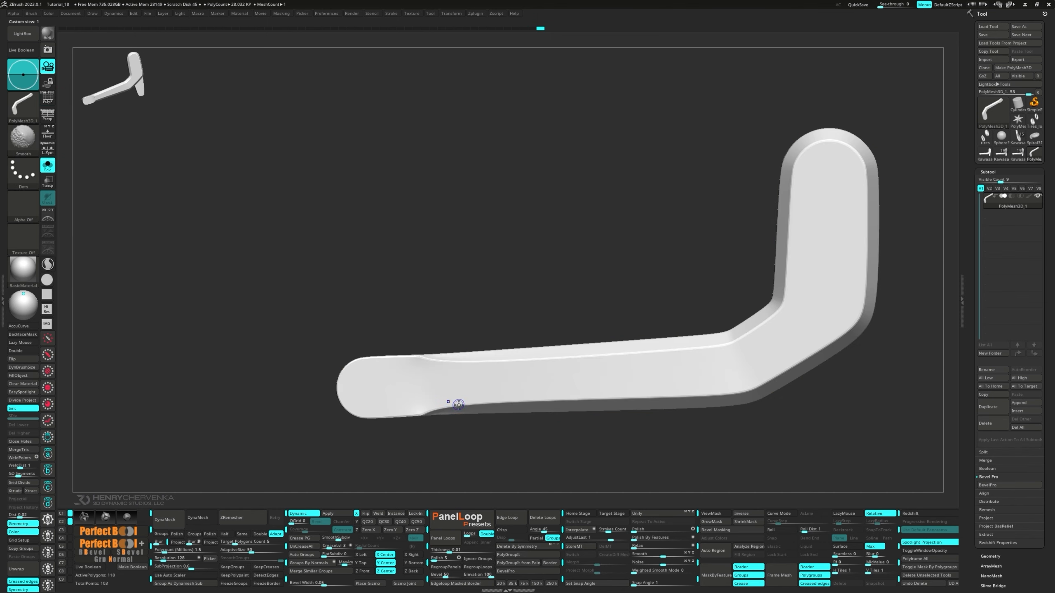
key(shift+d)
key(shift+f)
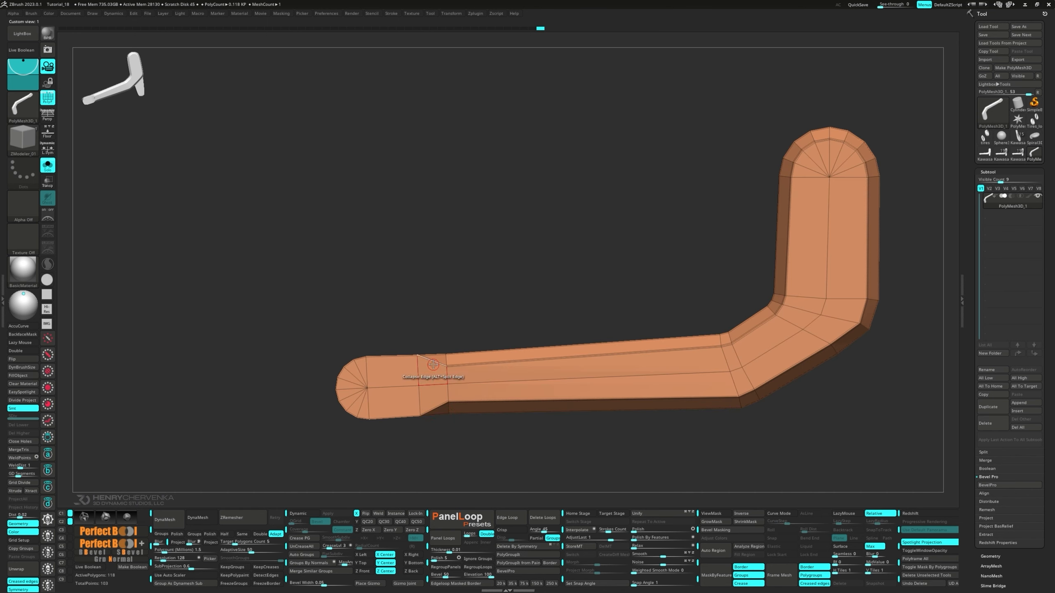
Insert an edge loop across the transition between the knob and the arm.
key(space)
click(411, 351)
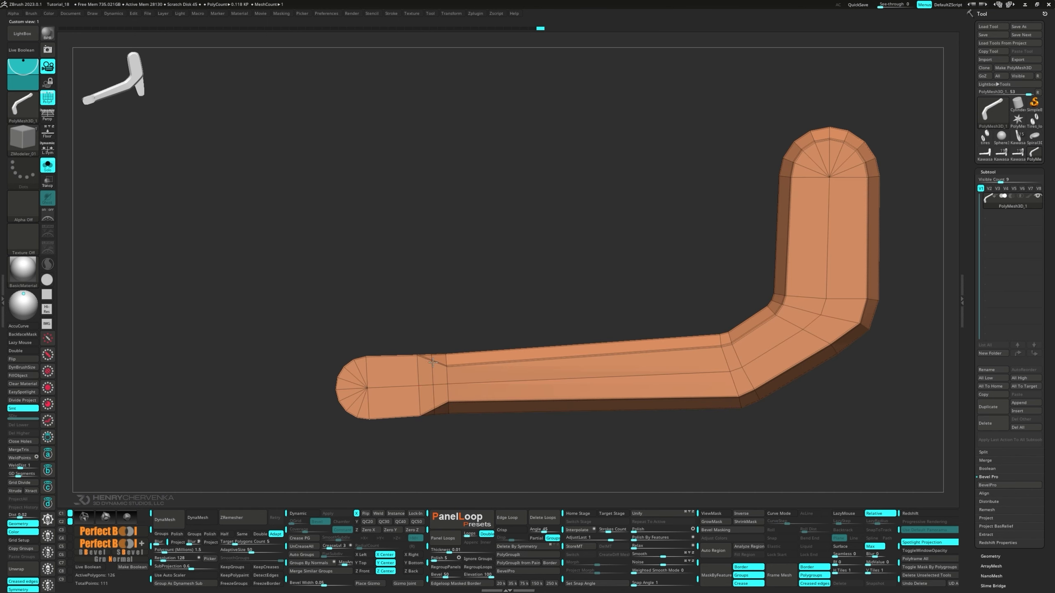
mouse_move(432, 362)
right_down()
mouse_move(436, 384)
mouse_move(449, 382)
right_up()
Mask the lever except the front points of the new transition loop and place the gizmo on them.
ctrl+alt+drag(453, 382, 430, 407)
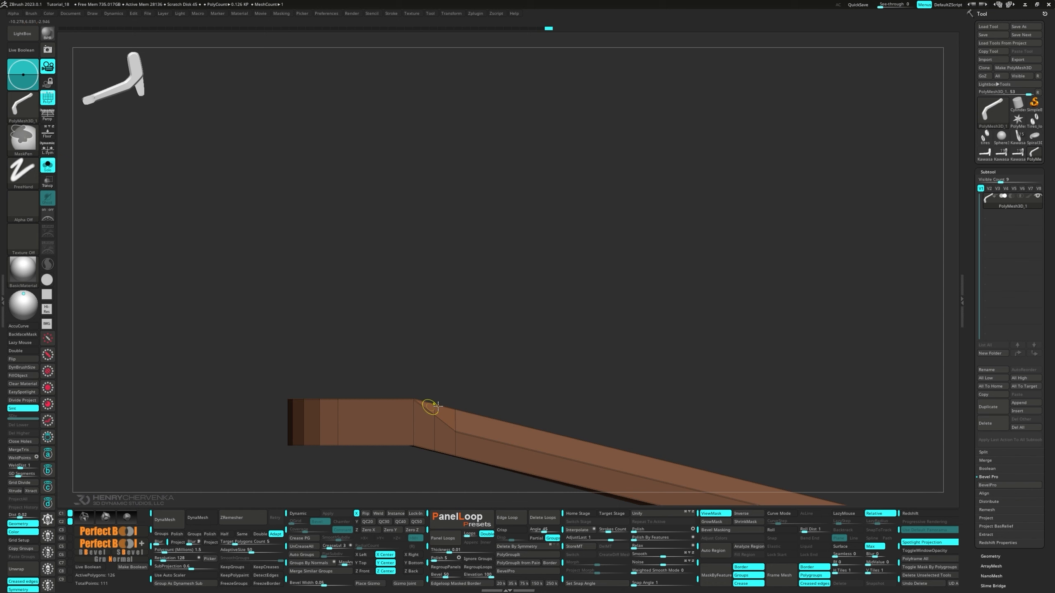
key(w)
mouse_move(439, 403)
right_down()
mouse_move(444, 427)
mouse_move(465, 352)
right_up()
alt+click(441, 377)
key(ctrl)
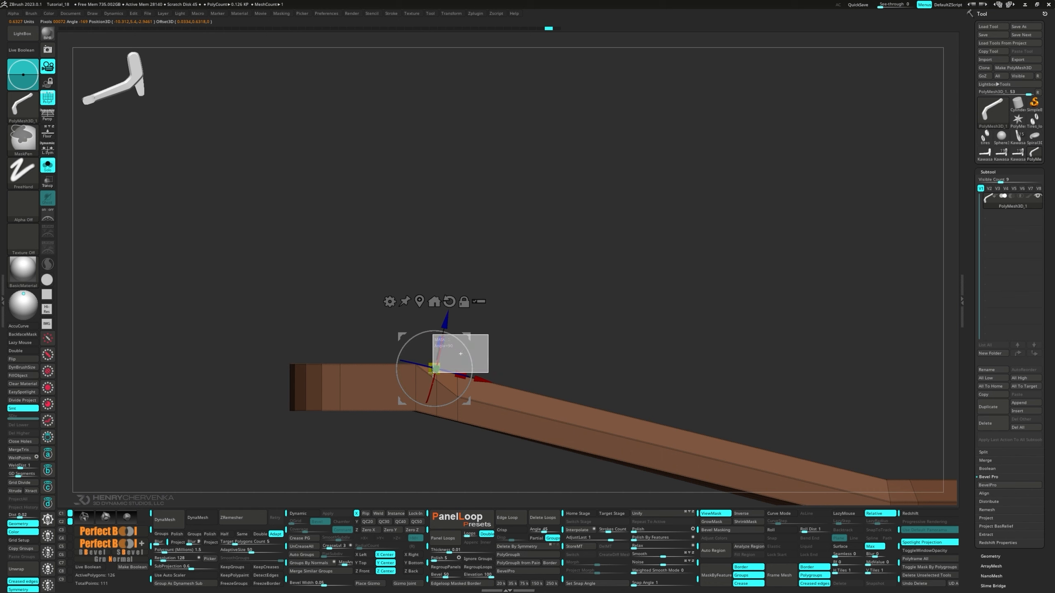
ctrl+drag(432, 373, 432, 374)
right_drag(432, 374, 439, 415)
ctrl+drag(506, 309, 514, 316)
Scale the unmasked transition points inward with the gizmo to about 0.87, and clear the mask.
key(q)
mouse_move(460, 371)
right_down()
mouse_move(447, 385)
mouse_move(440, 338)
mouse_move(464, 337)
mouse_move(413, 389)
mouse_move(464, 385)
mouse_move(523, 358)
mouse_move(542, 415)
mouse_move(478, 349)
right_up()
key(w)
drag(450, 312, 455, 319)
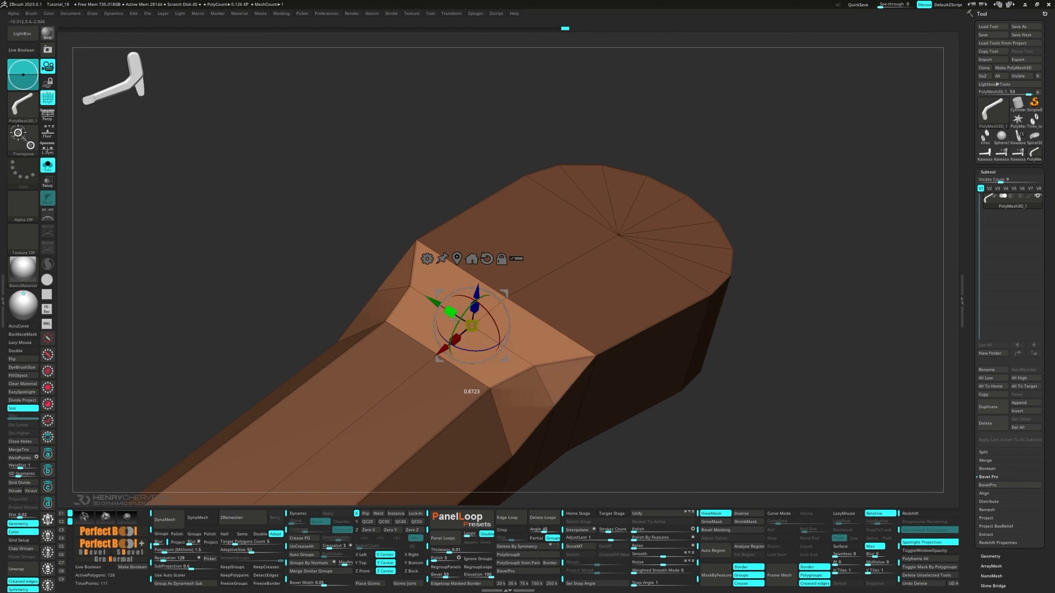
right_drag(456, 330, 499, 378)
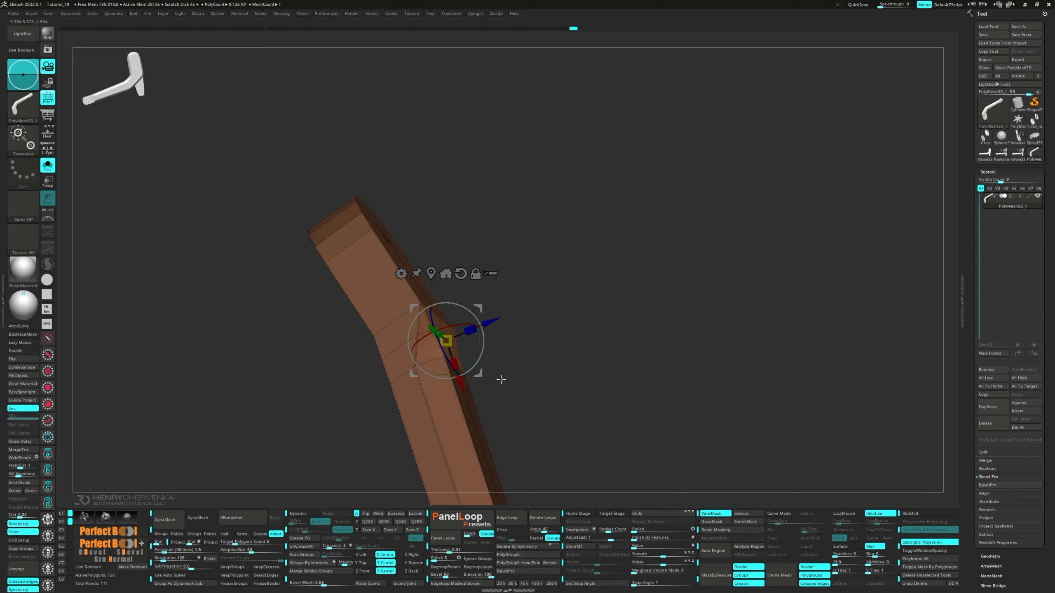
ctrl+drag(500, 377, 526, 394)
key(q)
Nudge the chamfer's corner point on the transition loop beside the knob and preview the smoothed result.
shift+right_drag(525, 393, 432, 345)
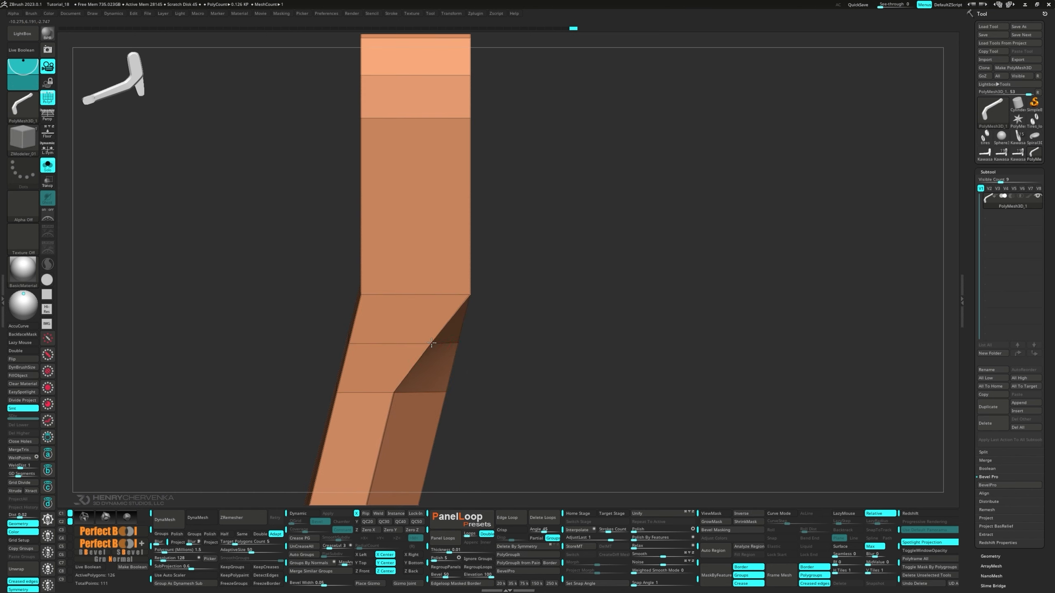
drag(425, 342, 423, 342)
mouse_move(428, 342)
right_down()
mouse_move(371, 333)
mouse_move(540, 365)
mouse_move(488, 384)
right_up()
key(d)
key(shift+f)
alt+right_drag(489, 384, 579, 191)
Examine the smoothed lever's bend and chamfer up close and from the front, with and without polyframe.
ctrl+right_drag(431, 338, 449, 391)
right_drag(449, 391, 432, 306)
key(shift+f)
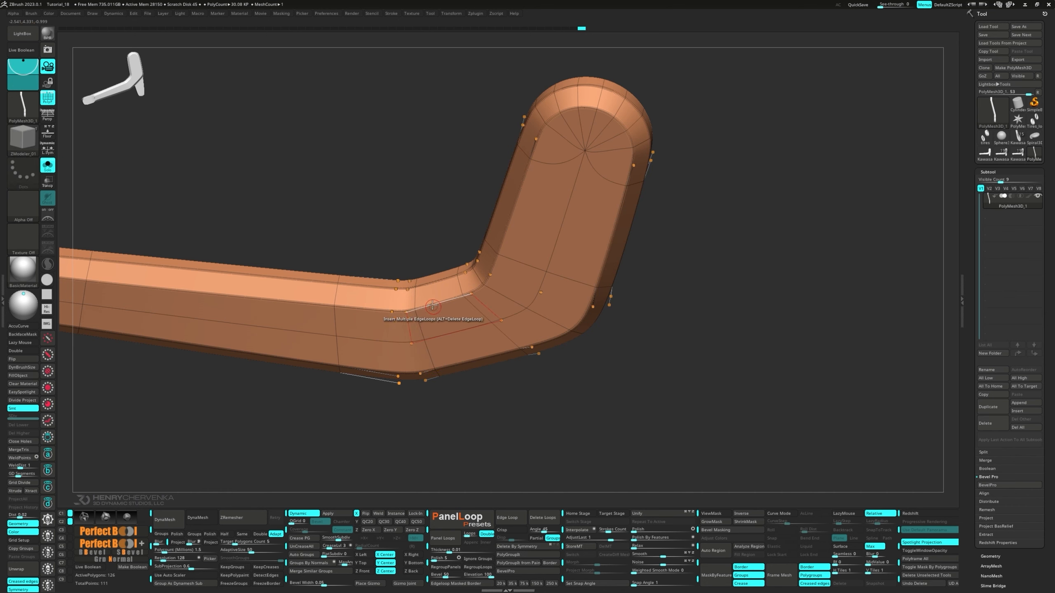
key(space)
click(448, 317)
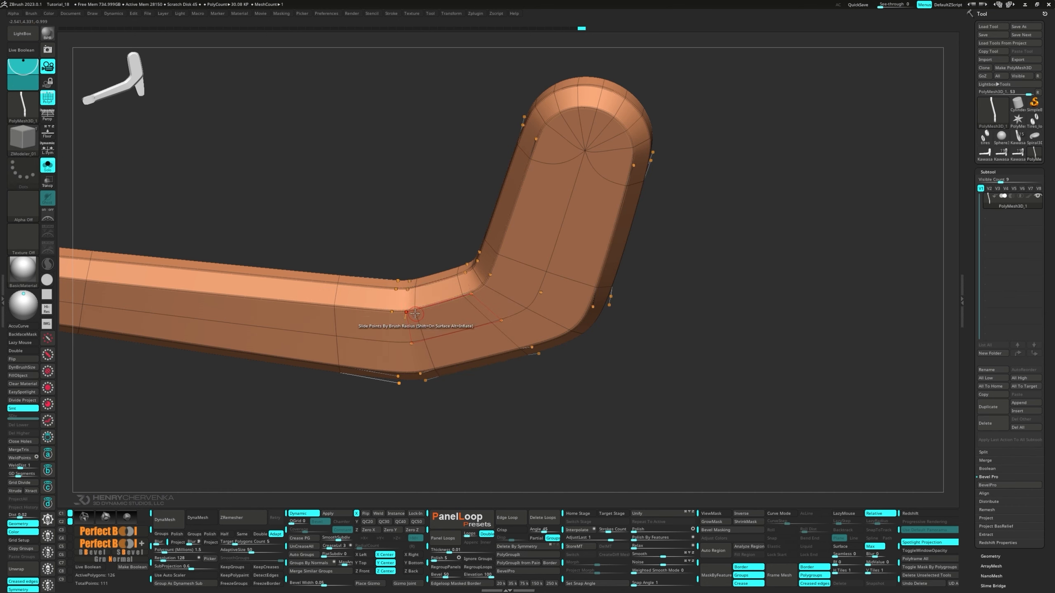
key(shift+f)
right_drag(440, 326, 420, 338)
key(f)
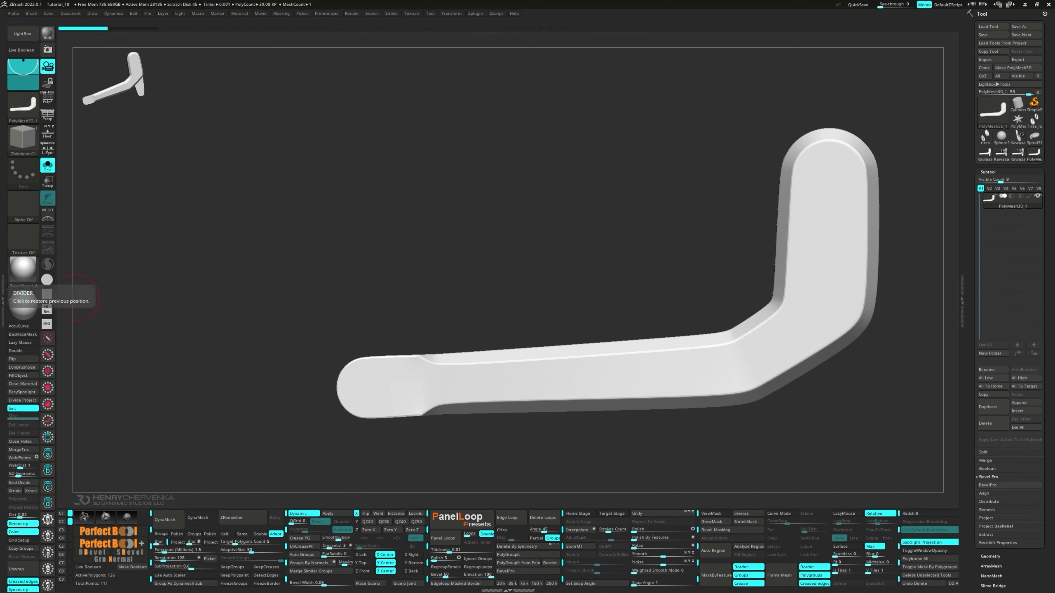
Insert multiple edge loops across the slanted bend section with ZModeler, with the smoothing preview off.
right_drag(579, 297, 553, 267)
key(shift+f)
alt+right_drag(680, 332, 562, 258)
key(space)
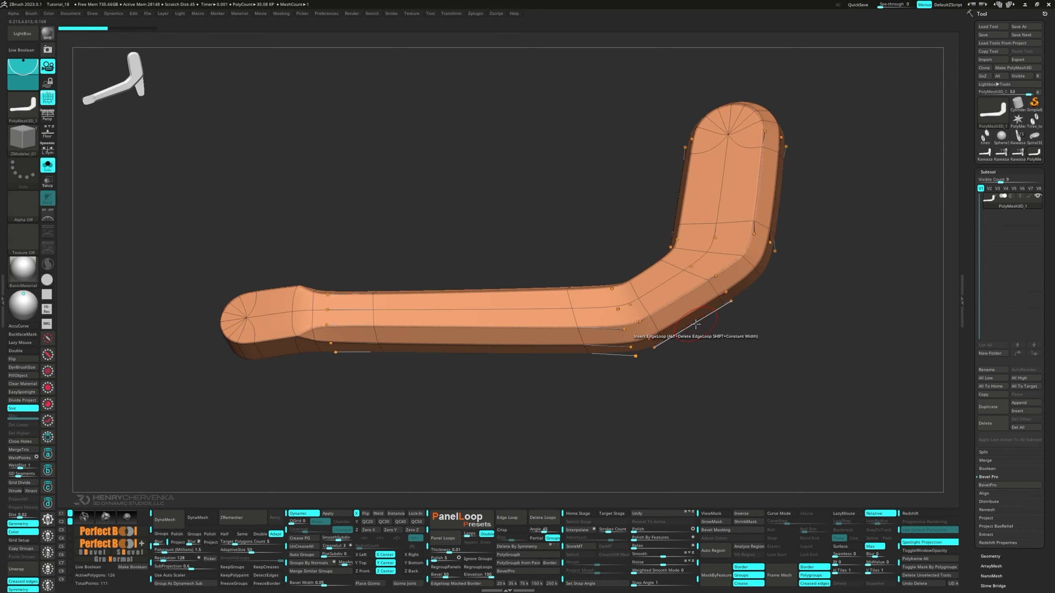
key(space)
click(619, 400)
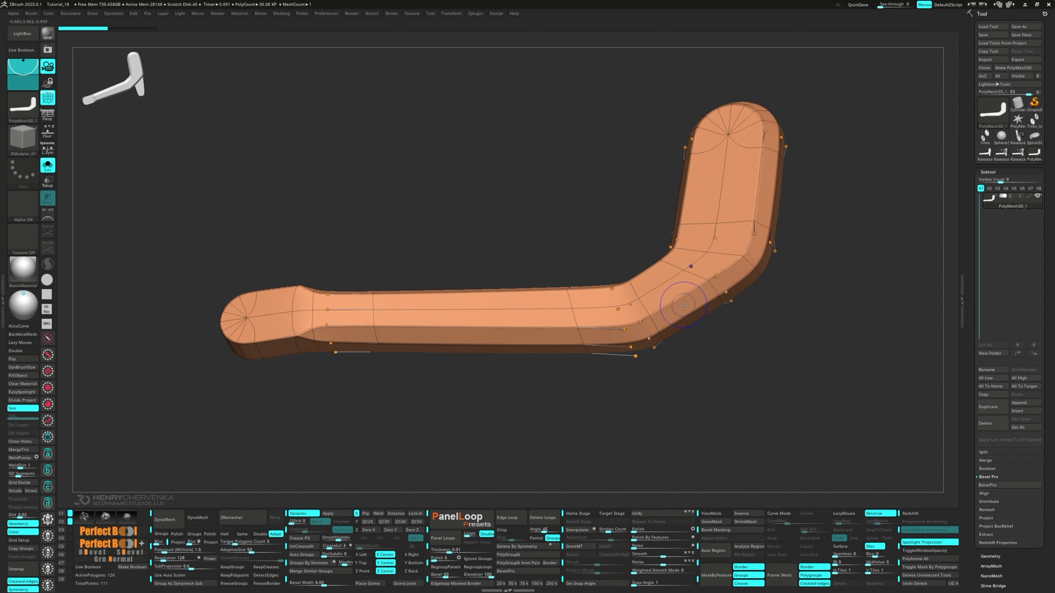
key(shift+d)
drag(677, 307, 678, 306)
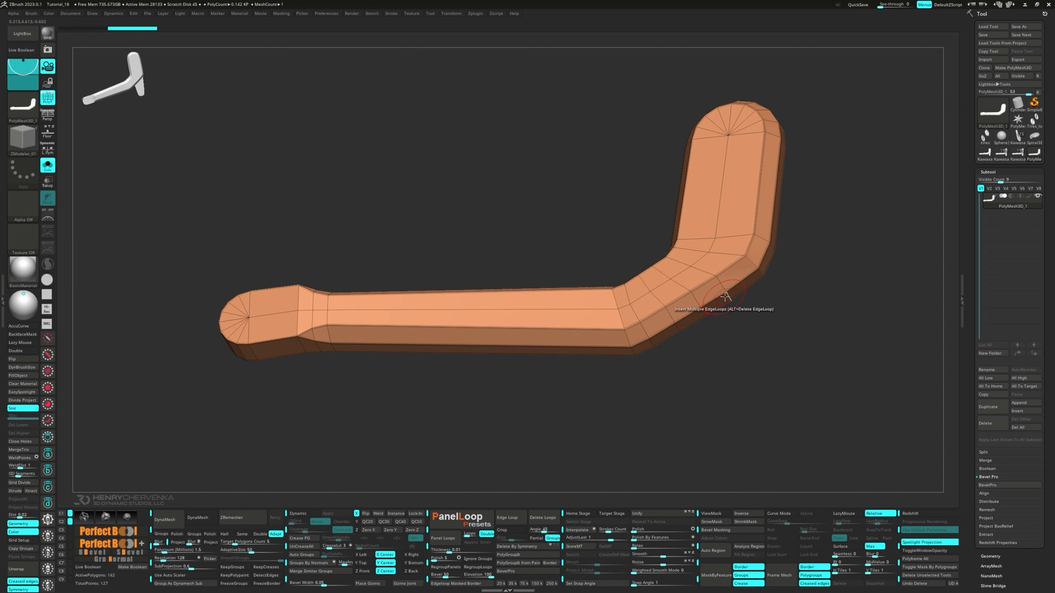
Extrude the underside faces of the slanted bend section downward to form a straight-sided lug.
key(space)
click(657, 393)
right_drag(704, 297, 743, 293)
drag(716, 306, 734, 325)
right_drag(734, 329, 731, 374)
Mask the lever except the free end of the new lug and center the gizmo on those points.
ctrl+drag(798, 267, 767, 302)
ctrl+drag(765, 338, 734, 307)
ctrl+drag(738, 354, 662, 322)
key(w)
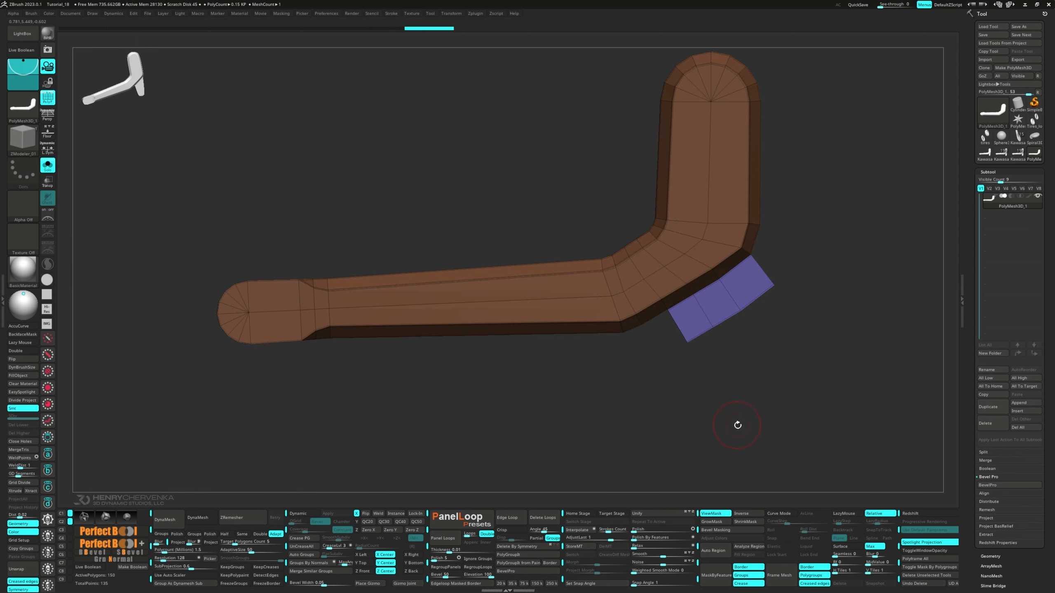
alt+click(331, 243)
click(300, 240)
alt+right_drag(662, 358, 781, 434)
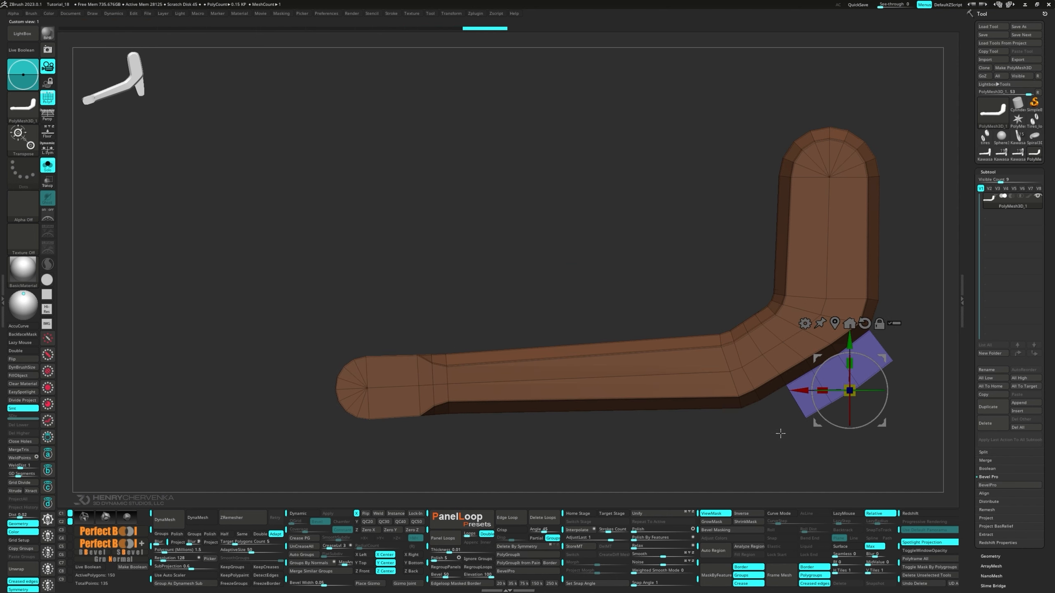
Level the lug's free end by rotating it about 33 degrees, then narrow it and shift it downward.
drag(884, 424, 851, 491)
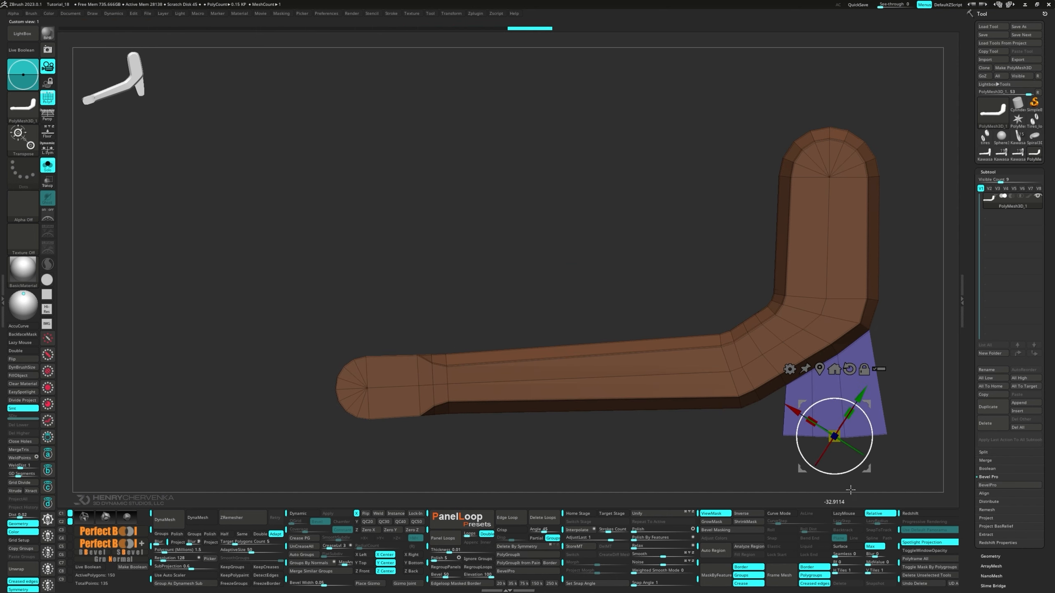
alt+click(849, 369)
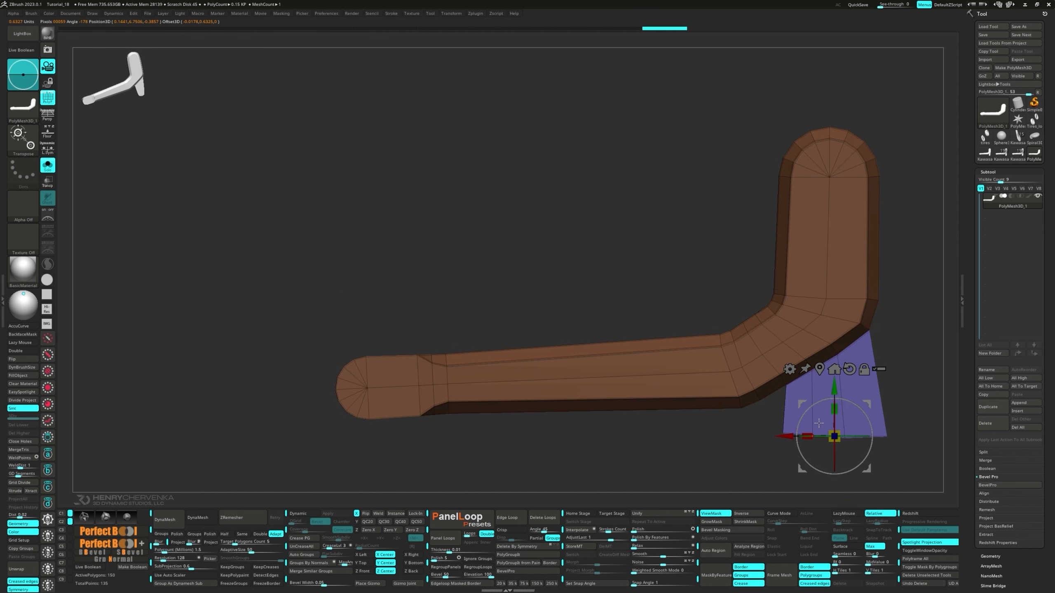
drag(807, 435, 821, 429)
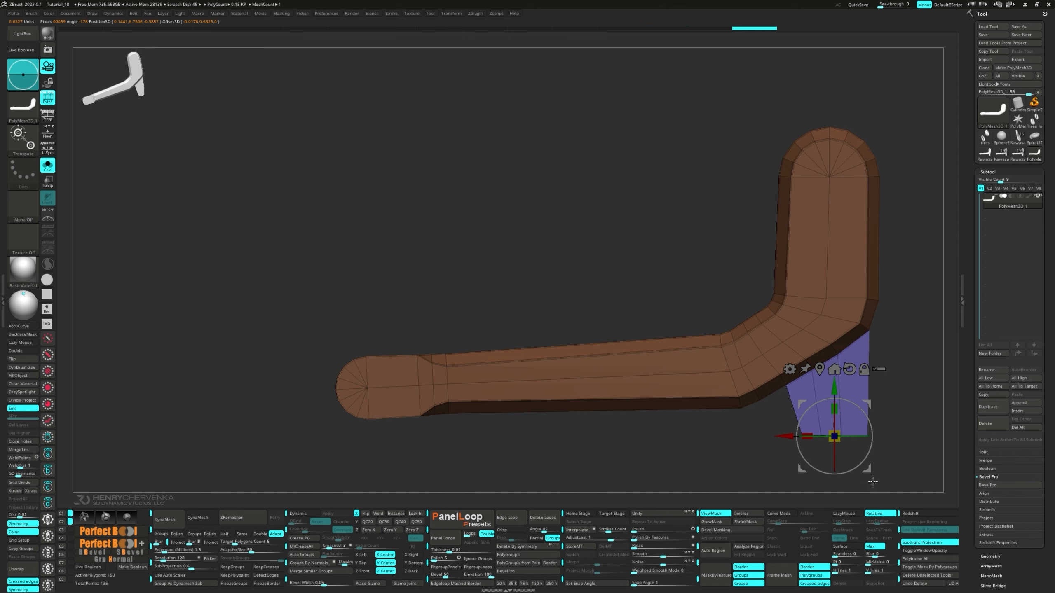
drag(867, 469, 855, 490)
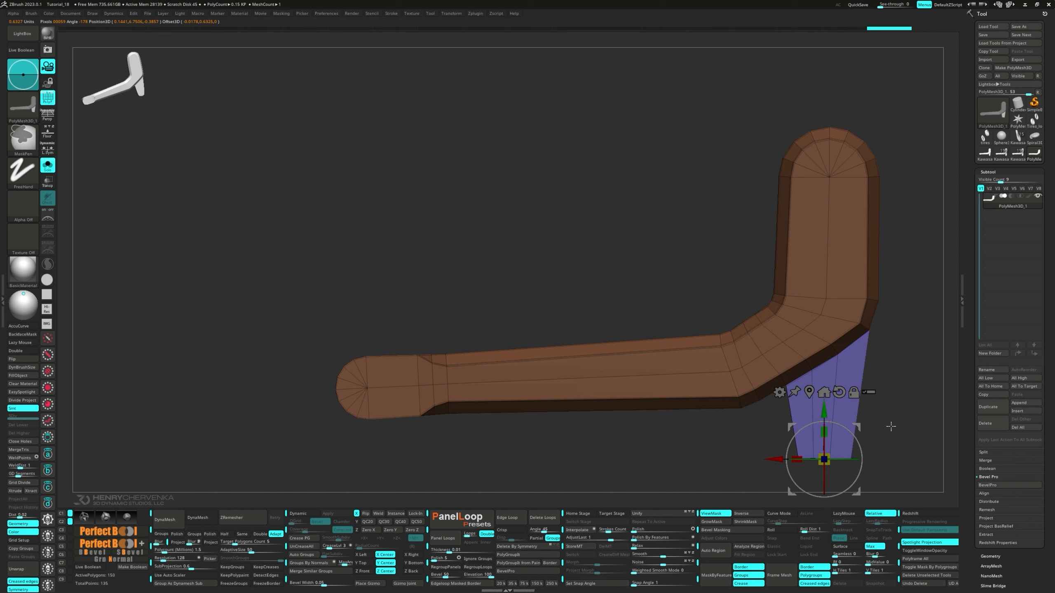
key(q)
Crease the lug's outline edges with the partial EdgeLoop target.
mouse_move(896, 446)
alt+right_down()
mouse_move(816, 389)
mouse_move(847, 329)
mouse_move(847, 365)
alt+right_up()
key(space)
click(605, 390)
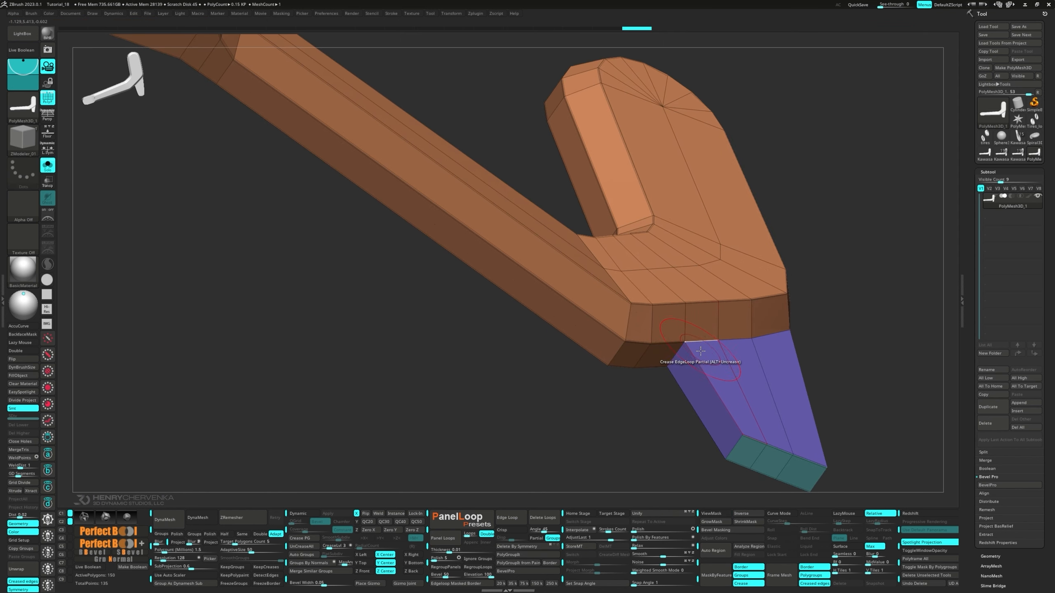
right_drag(700, 351, 692, 387)
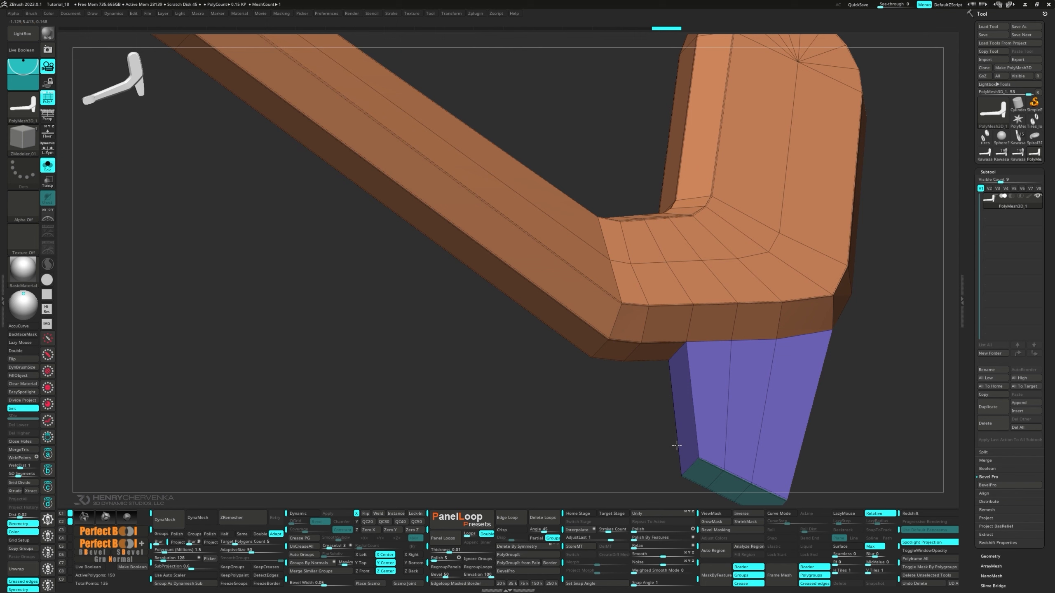
click(691, 387)
click(713, 463)
Bevel the corner edges at the lug's tip.
mouse_move(713, 463)
right_down()
mouse_move(831, 447)
mouse_move(650, 379)
mouse_move(721, 395)
mouse_move(711, 430)
right_up()
click(667, 372)
drag(711, 430, 692, 452)
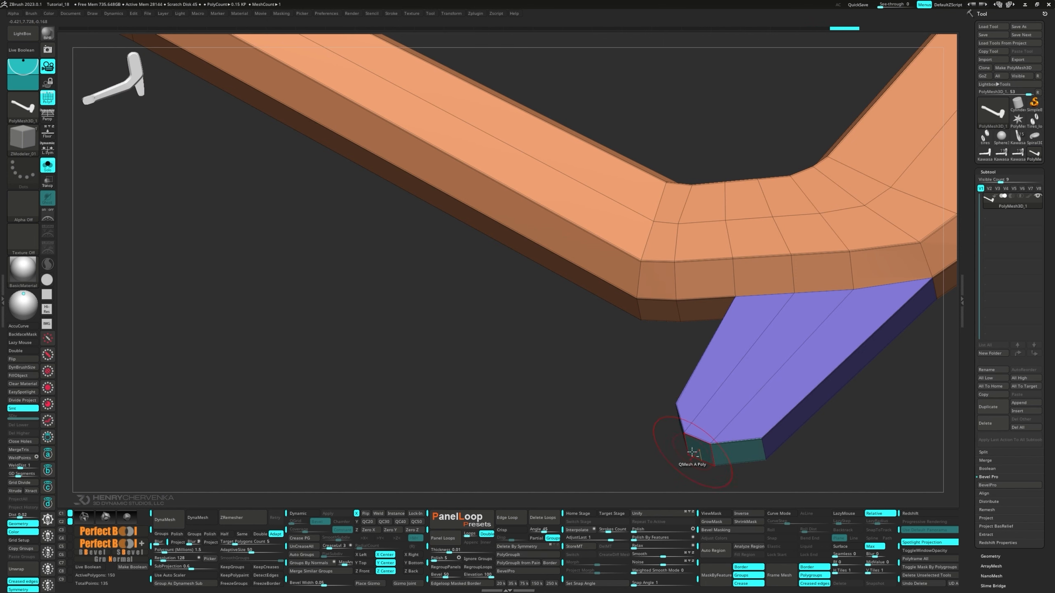
Insert a single edge loop across the lug and preview the smoothed lever without polyframe.
right_drag(692, 452, 657, 420)
key(space)
click(652, 351)
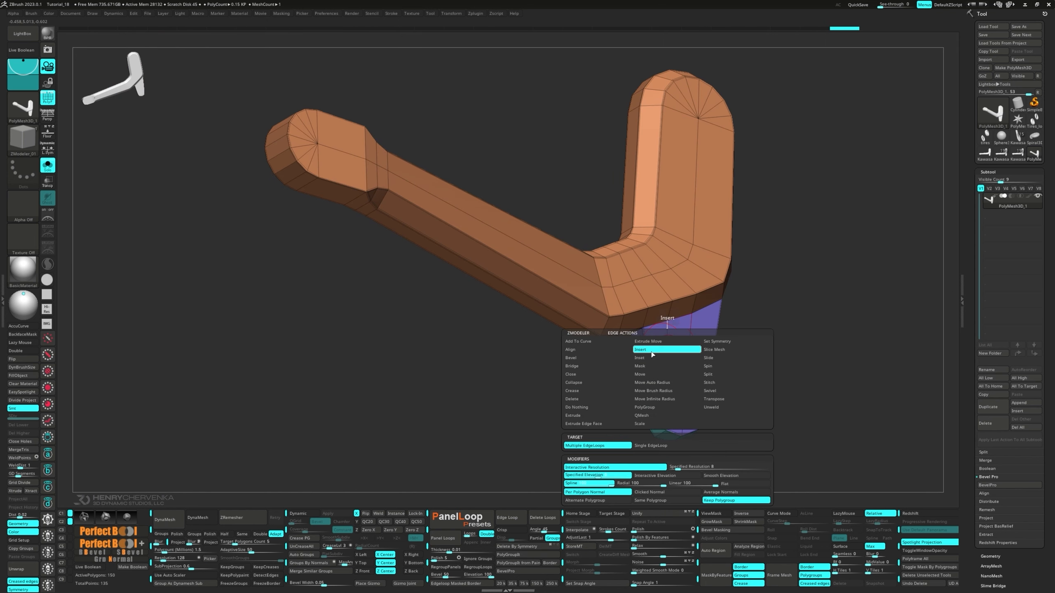
click(660, 445)
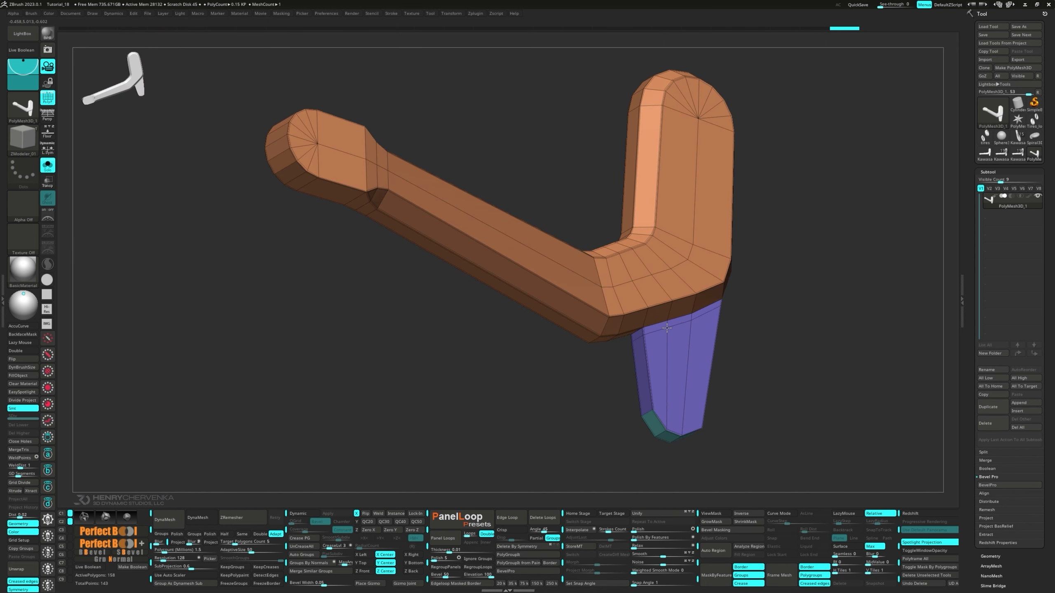
key(d)
key(shift+f)
right_drag(668, 332, 678, 367)
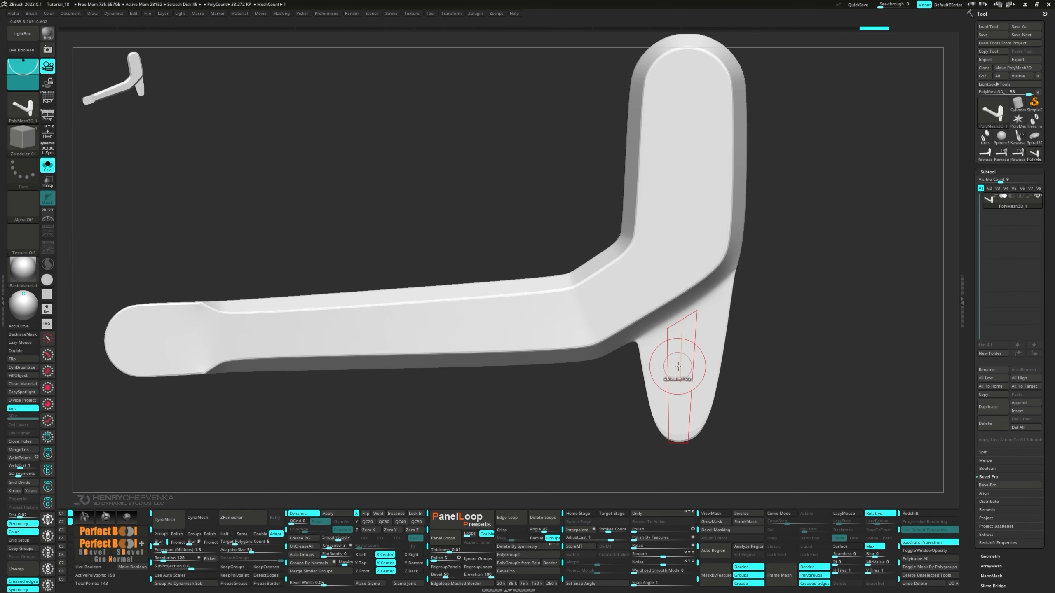
drag(668, 378, 668, 387)
alt+right_drag(669, 387, 794, 428)
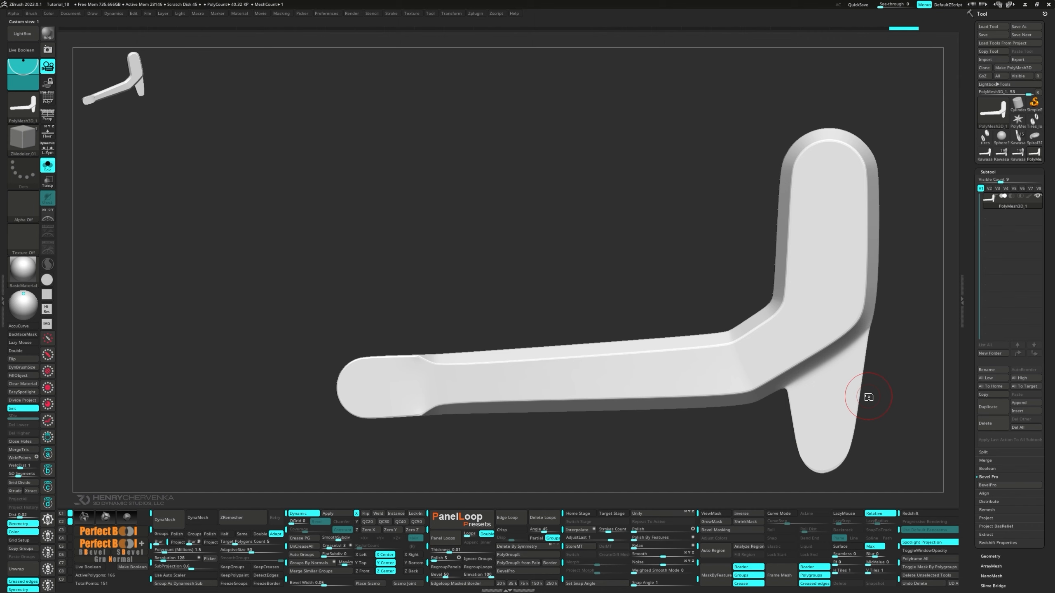
Reshape the lug's rounded tip and side with the MoveInfiniteDepth brush and show the polyframe.
key(space)
click(934, 327)
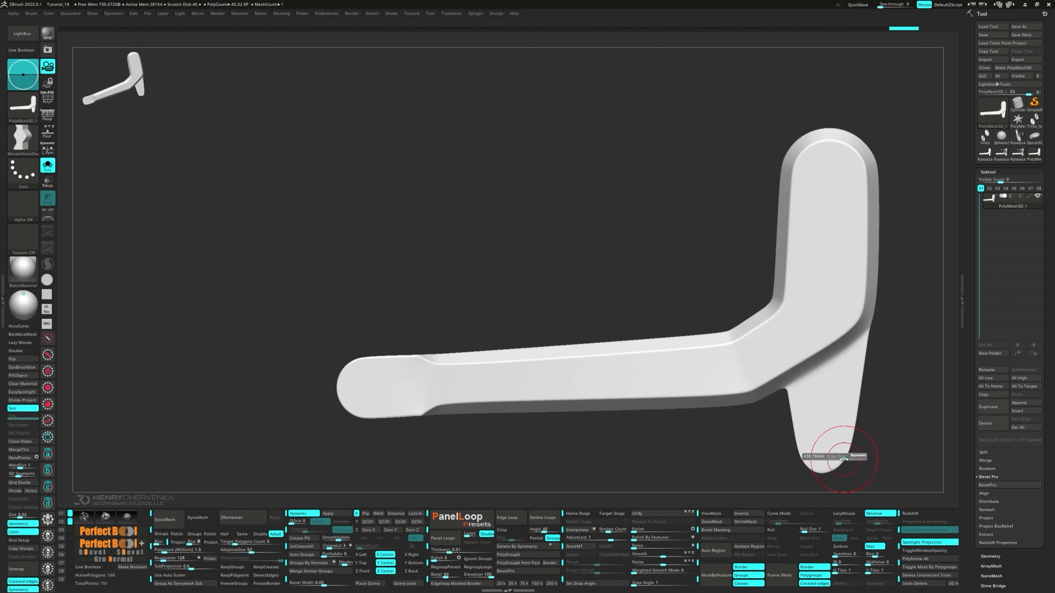
drag(844, 459, 845, 459)
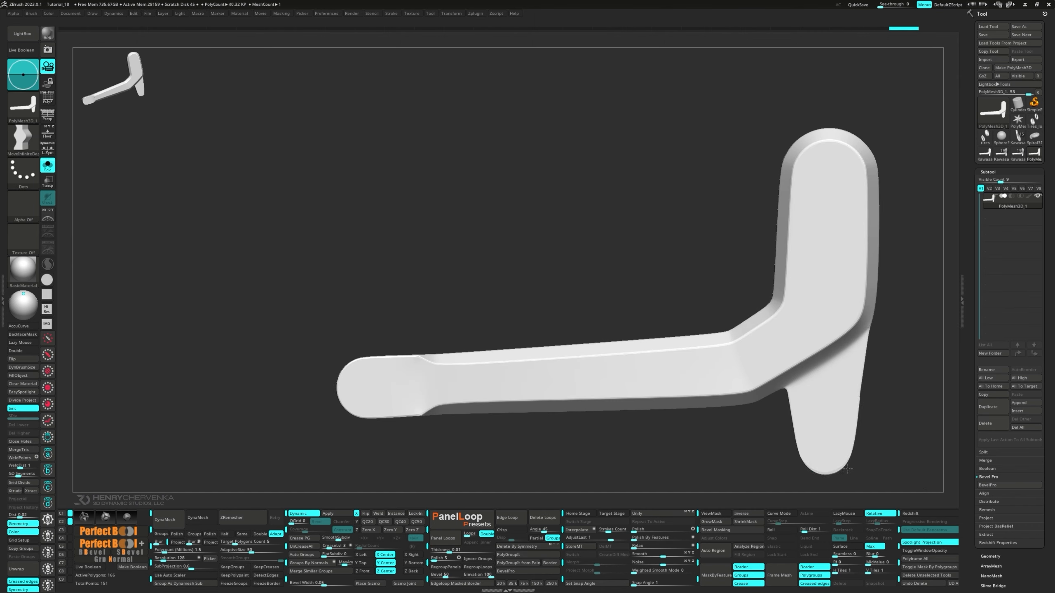
key(shift+f)
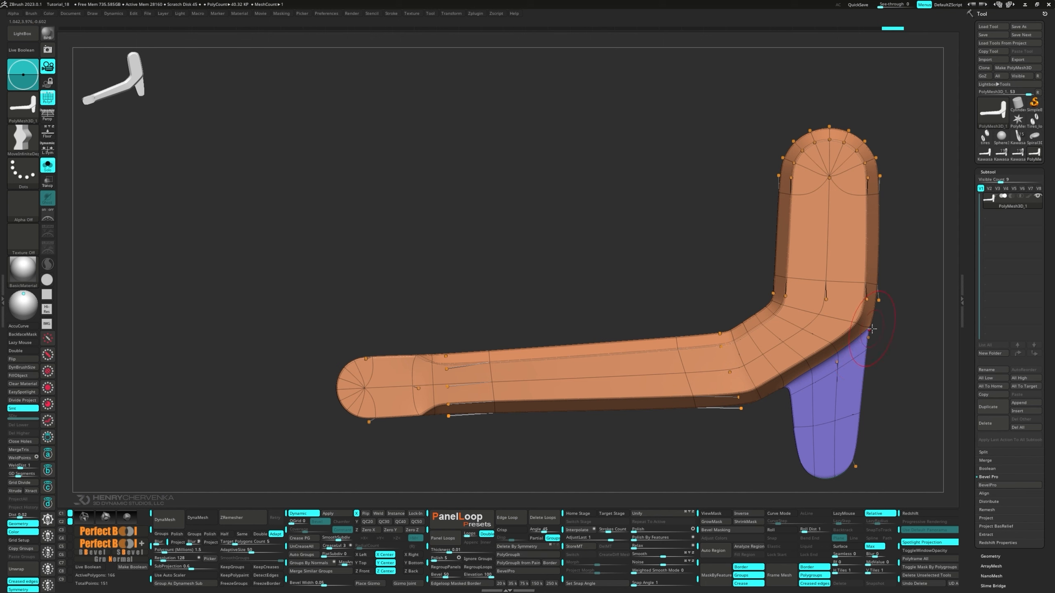
Insert a single edge loop around the center of the knob's end fan with ZModeler.
key(space)
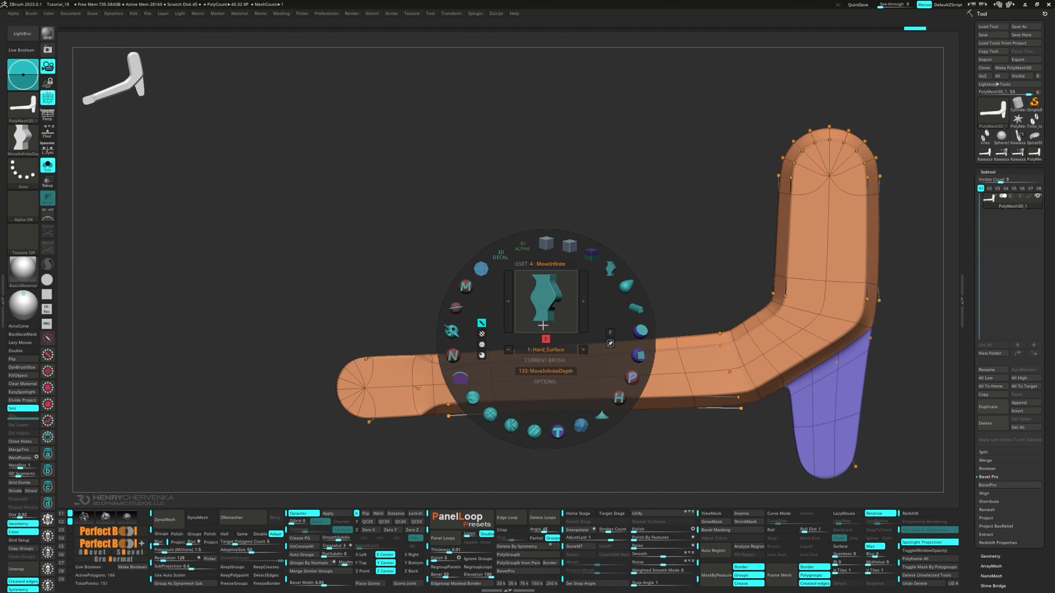
click(546, 246)
click(347, 390)
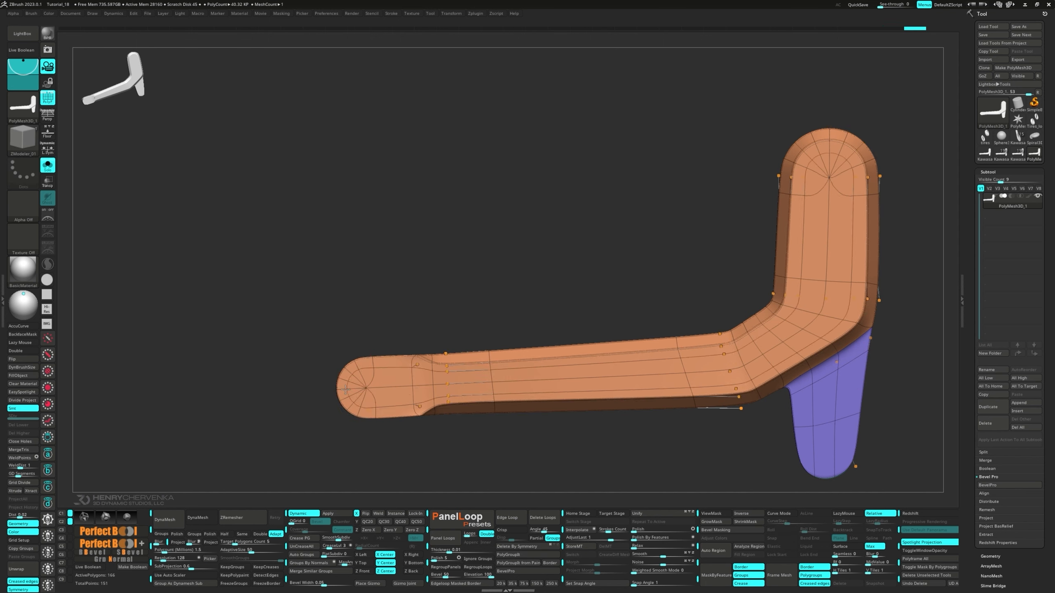
key(shift+d)
ctrl+right_drag(461, 384, 534, 435)
key(ctrl+z)
key(ctrl+z)
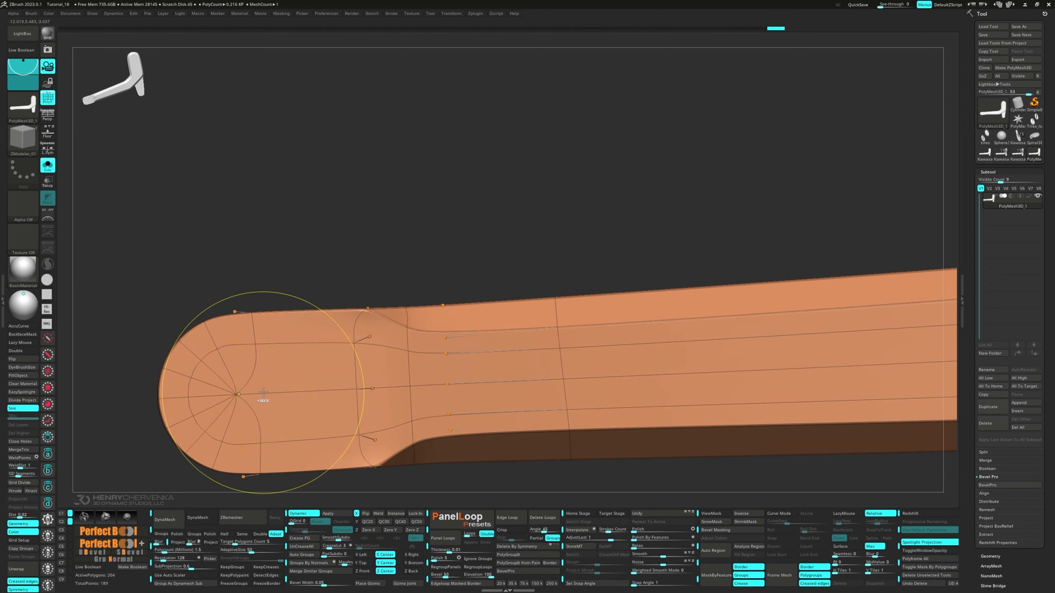
key(shift+d)
click(199, 397)
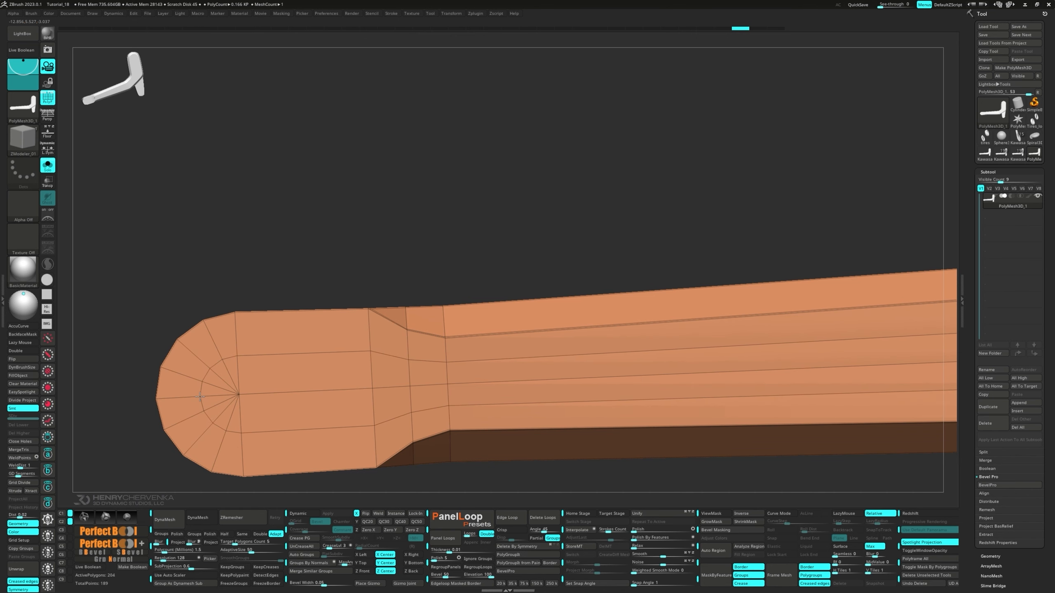
Split the center point of the transition loop beside the knob into an octagon, then add a smaller concentric one.
click(412, 386)
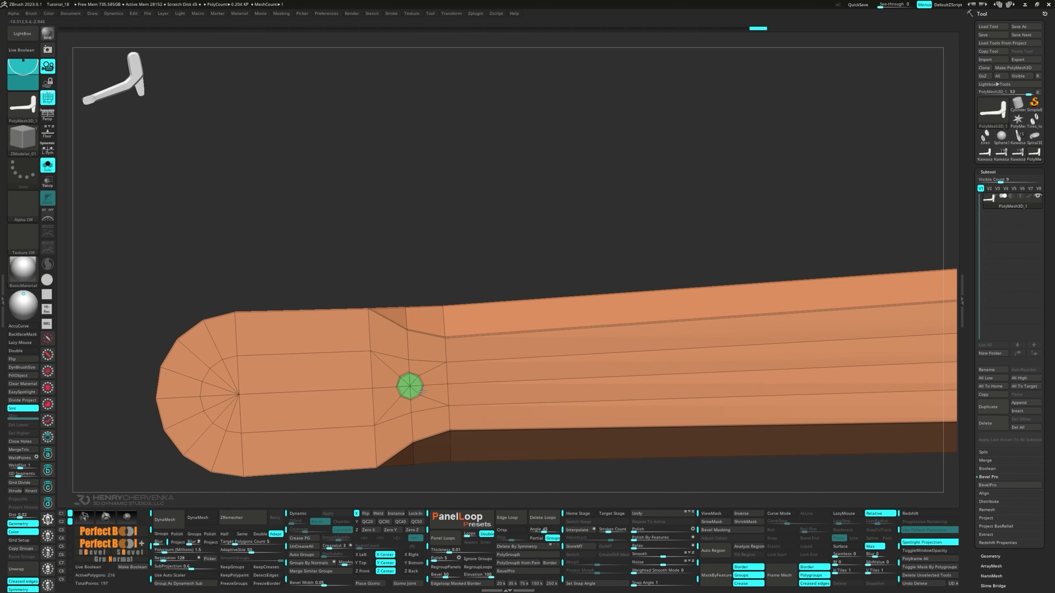
drag(421, 391, 422, 391)
ctrl+right_drag(422, 392, 421, 426)
drag(410, 387, 425, 395)
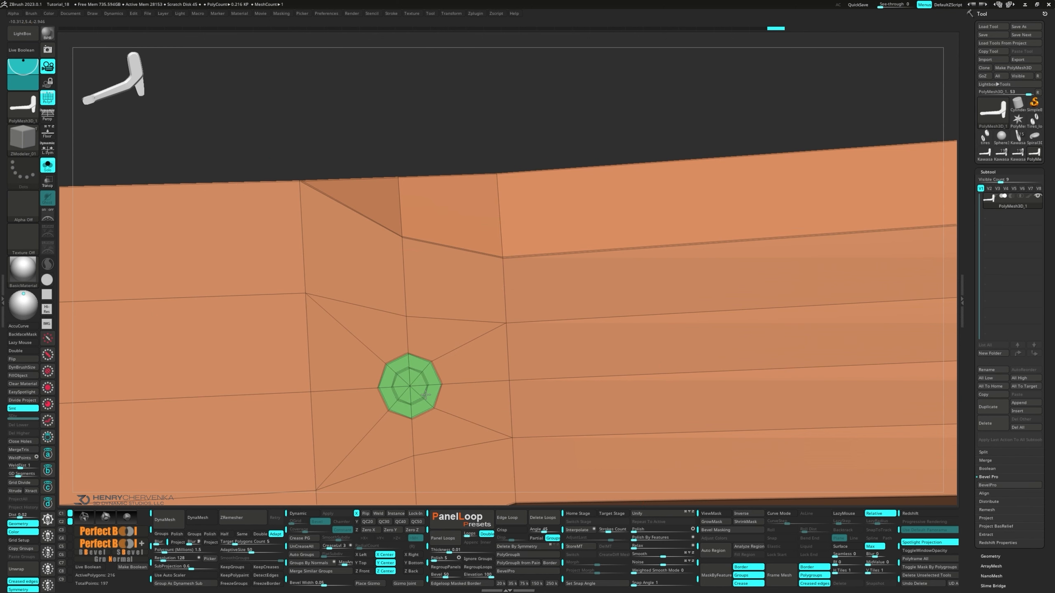
Push the inner octagon into the lever with QMesh on its polygroup island and preview the smoothed recess.
key(space)
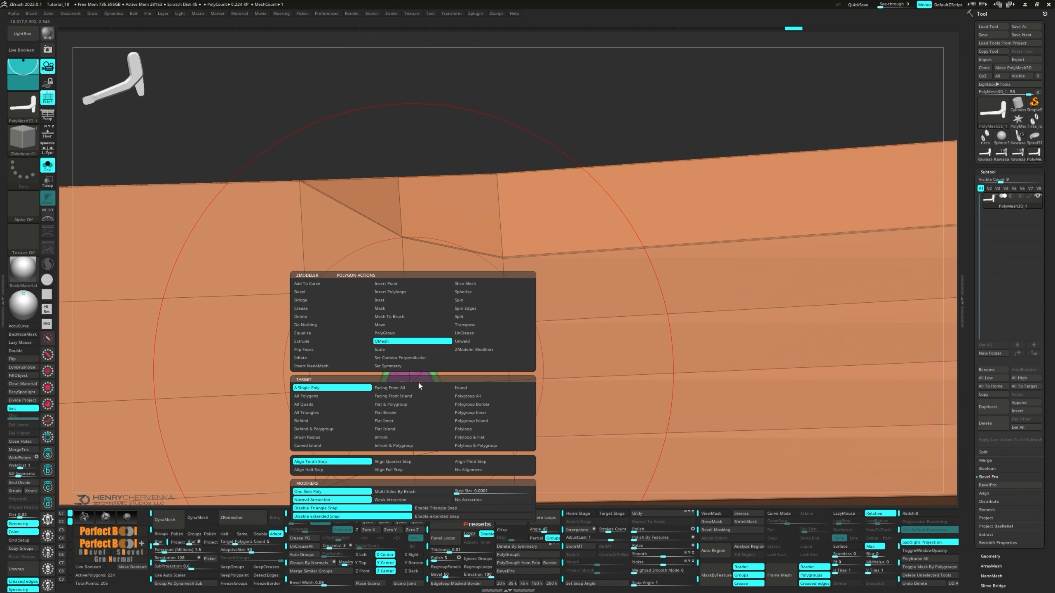
click(458, 421)
right_drag(407, 384, 412, 382)
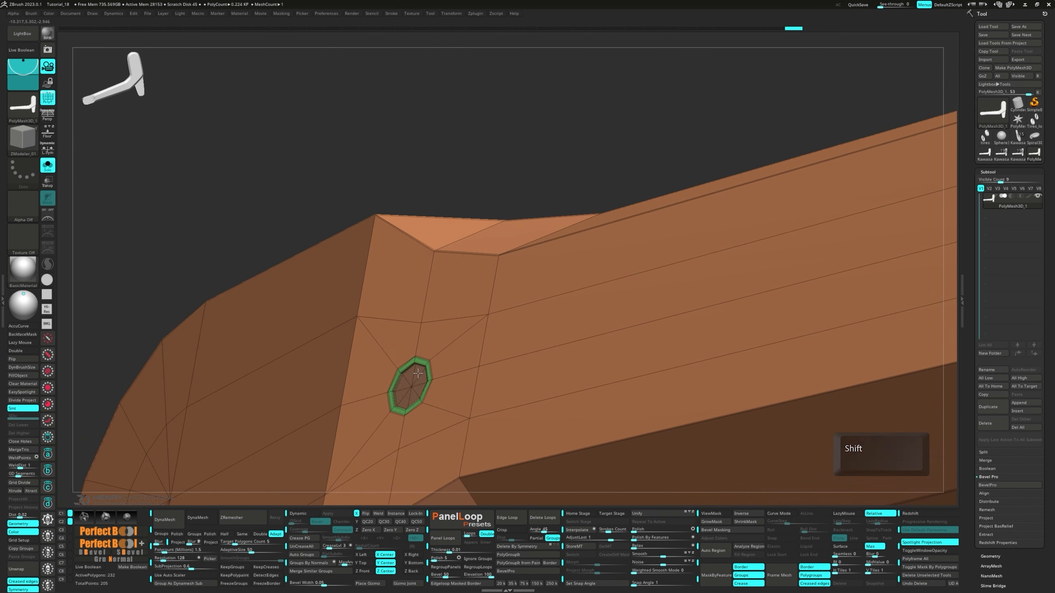
shift+drag(436, 386, 438, 386)
mouse_move(477, 402)
ctrl+right_down()
mouse_move(495, 389)
mouse_move(475, 379)
mouse_move(504, 405)
mouse_move(481, 360)
ctrl+right_up()
key(d)
key(shift+f)
mouse_move(481, 360)
right_down()
mouse_move(521, 358)
mouse_move(488, 382)
right_up()
key(shift+f)
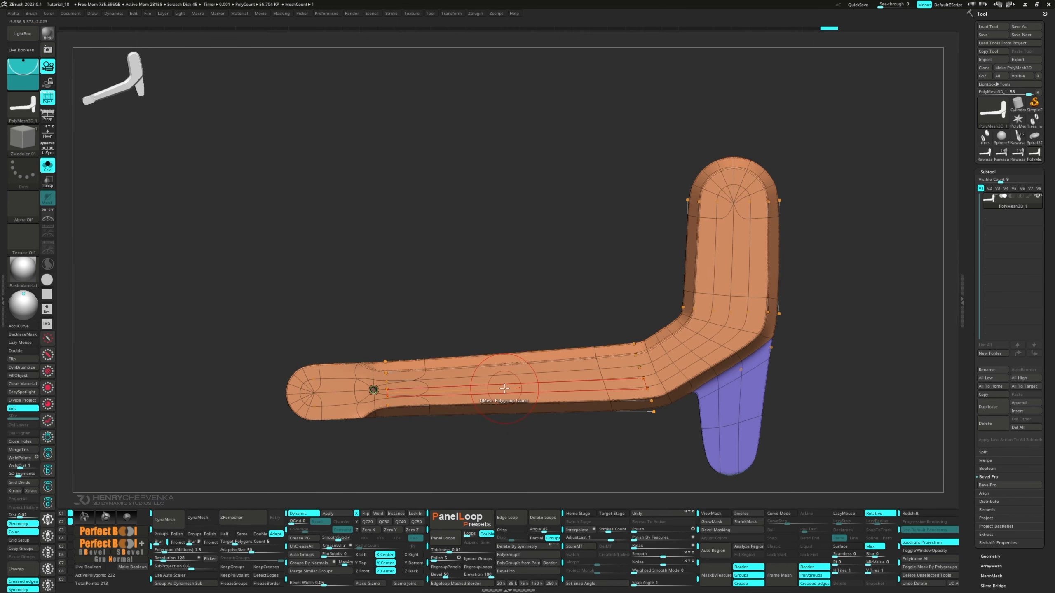
Insert multiple edge loops across the long arm, the upright arm and the knob.
key(space)
click(421, 446)
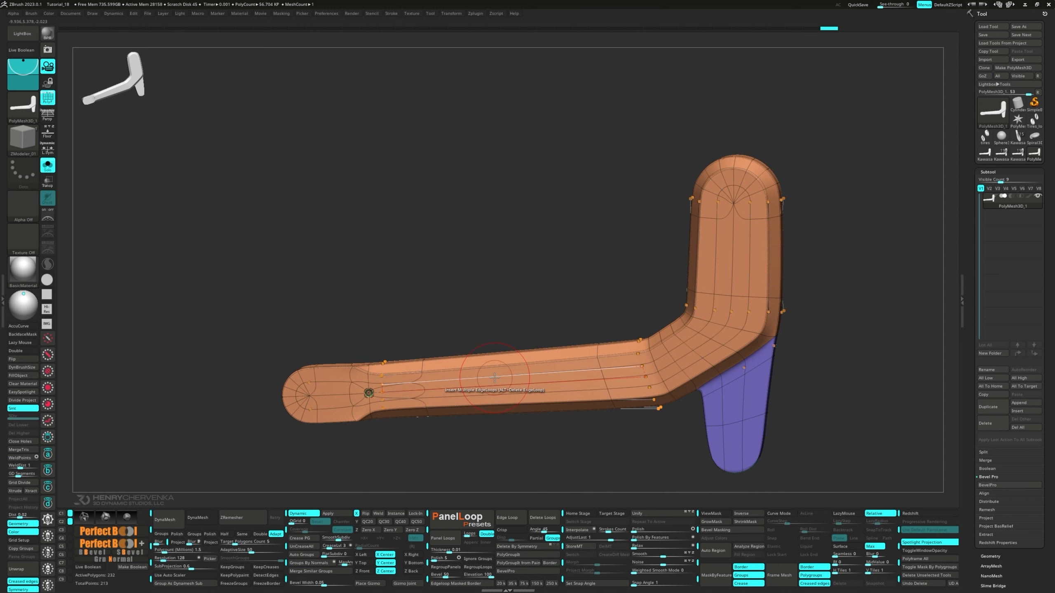
alt+right_drag(499, 386, 448, 292)
click(448, 292)
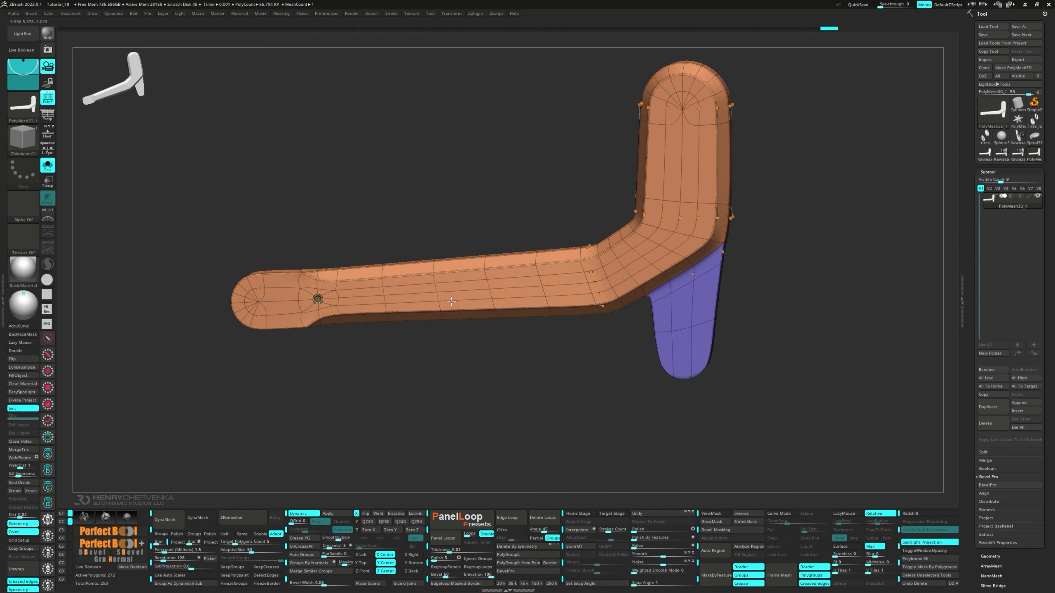
click(684, 177)
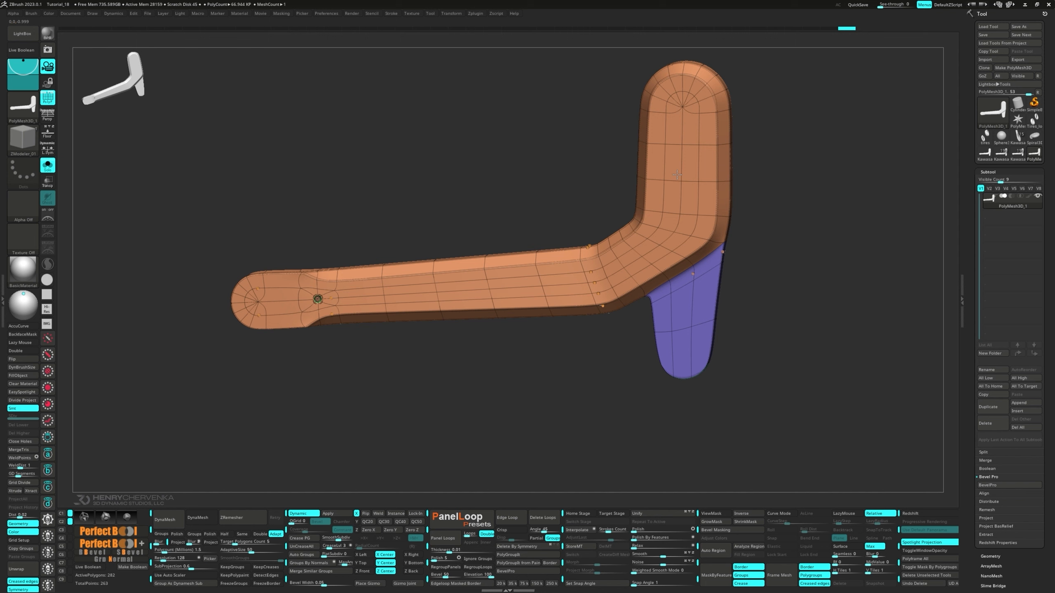
click(280, 306)
Insert a single edge loop across the arm just beside the small recess.
key(space)
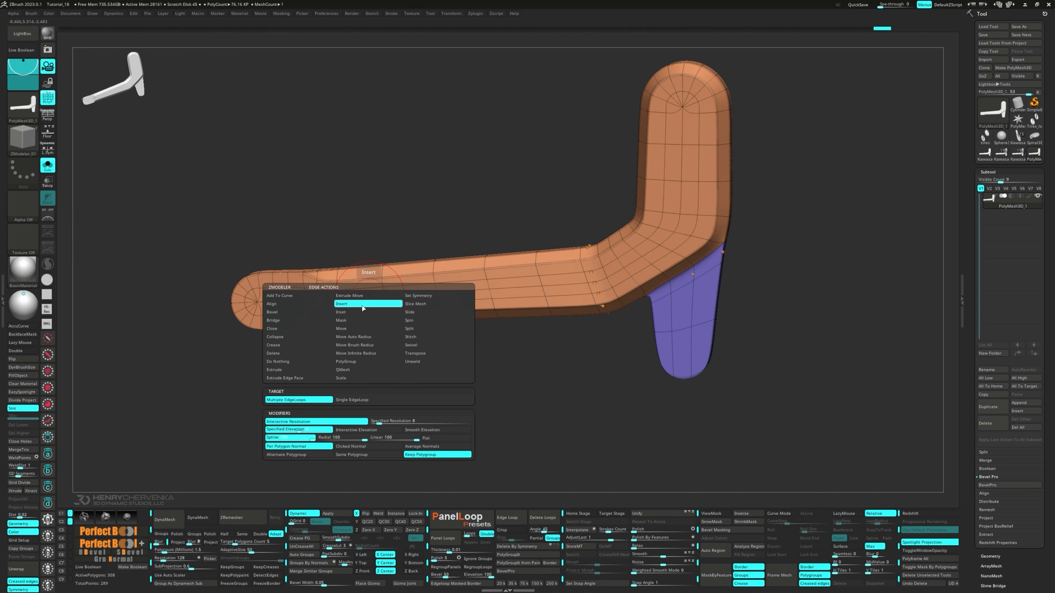
click(368, 401)
click(370, 296)
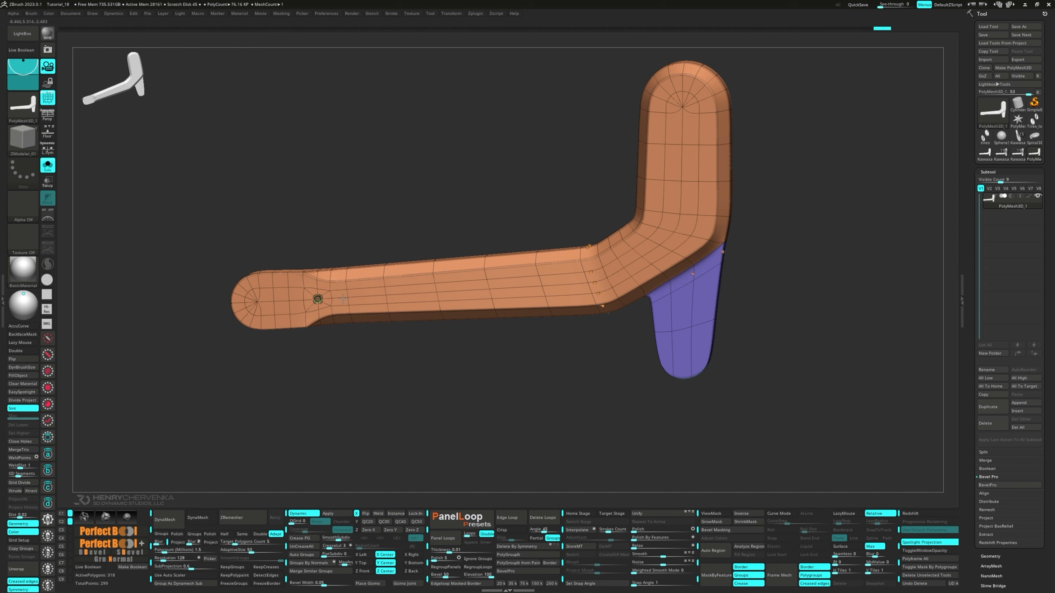
Merge the whole lever, including the lug and recess, into one polygroup.
ctrl+right_drag(342, 299, 404, 330)
key(ctrl+w)
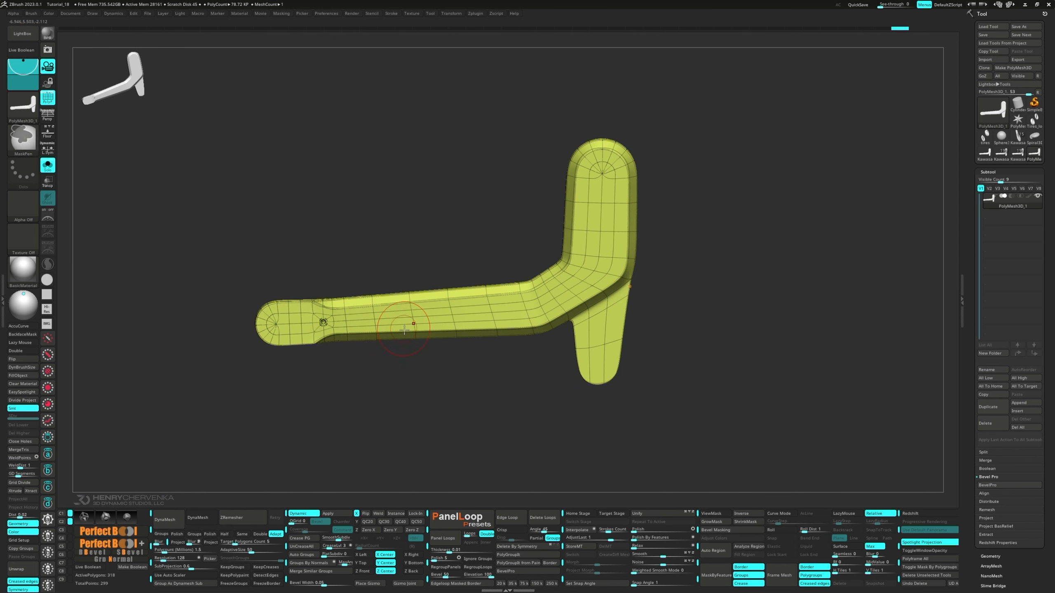
click(606, 336)
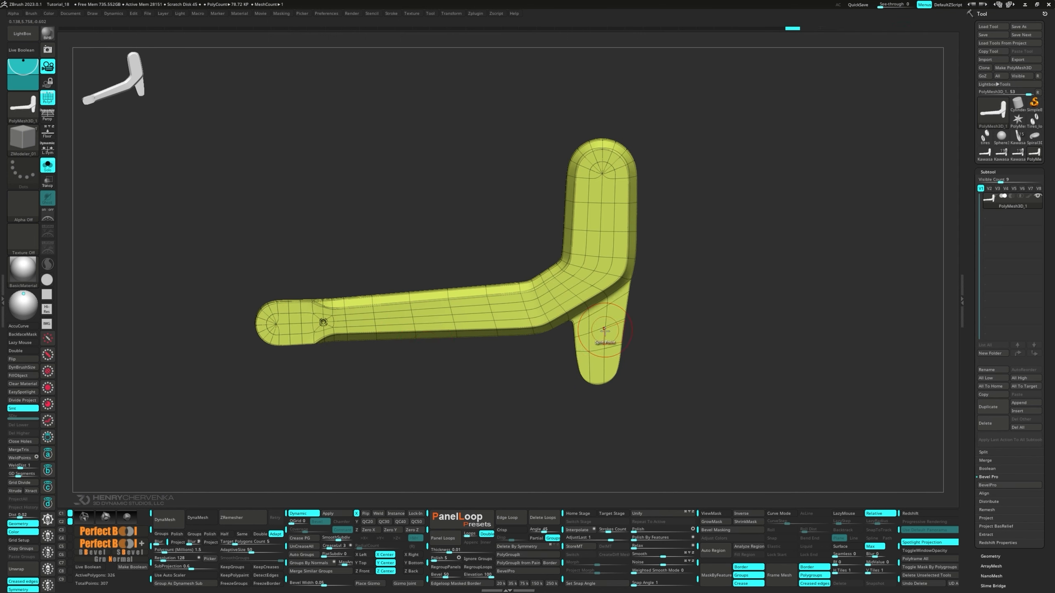
Undo the last edits around the lower lug and hide the wireframe to view the lever's plain shaded surface.
click(605, 366)
key(ctrl+z)
key(ctrl+z)
right_drag(615, 363, 591, 366)
key(shift+f)
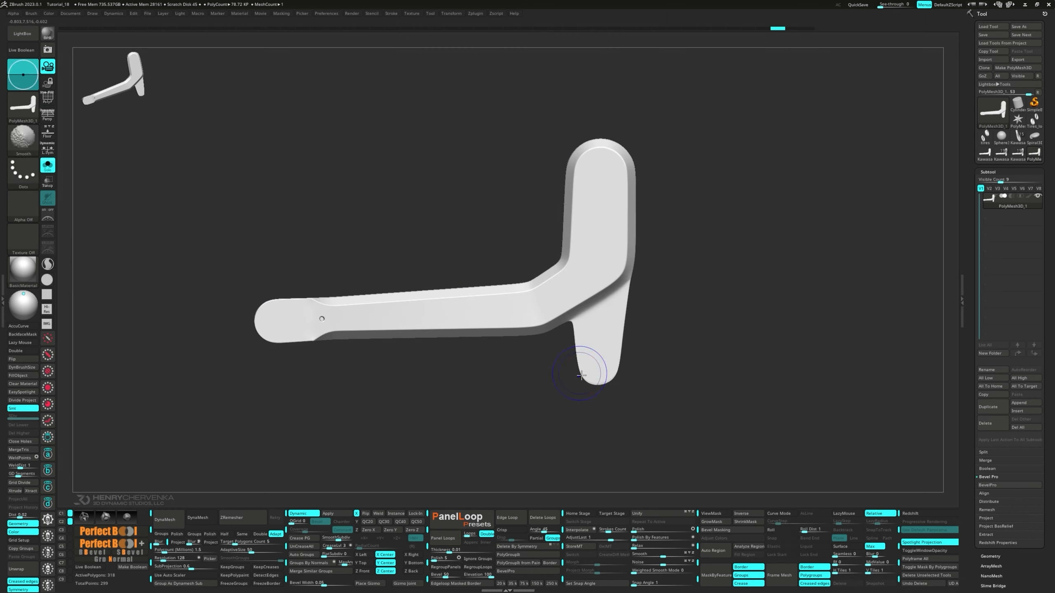
key(f)
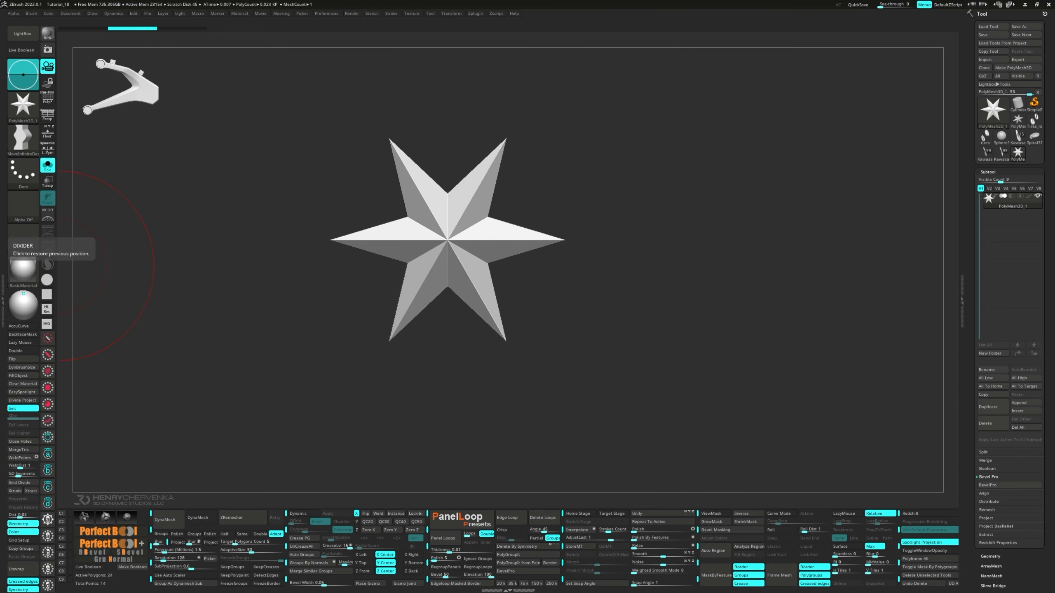
Replace the star mesh with a cylinder primitive, face its round cap straight on and show its polyframe.
key(w)
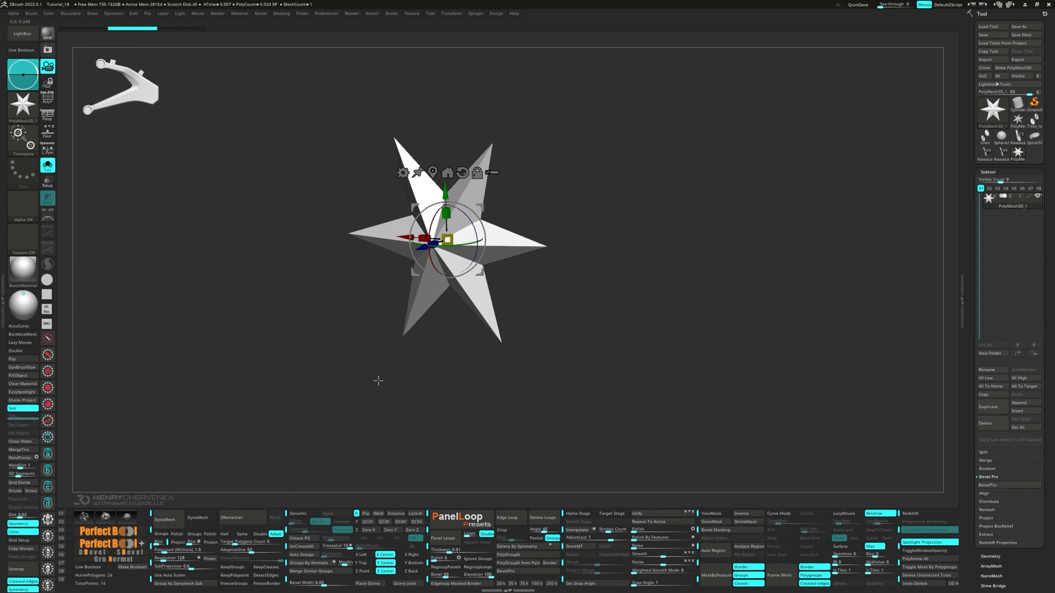
click(403, 172)
click(429, 197)
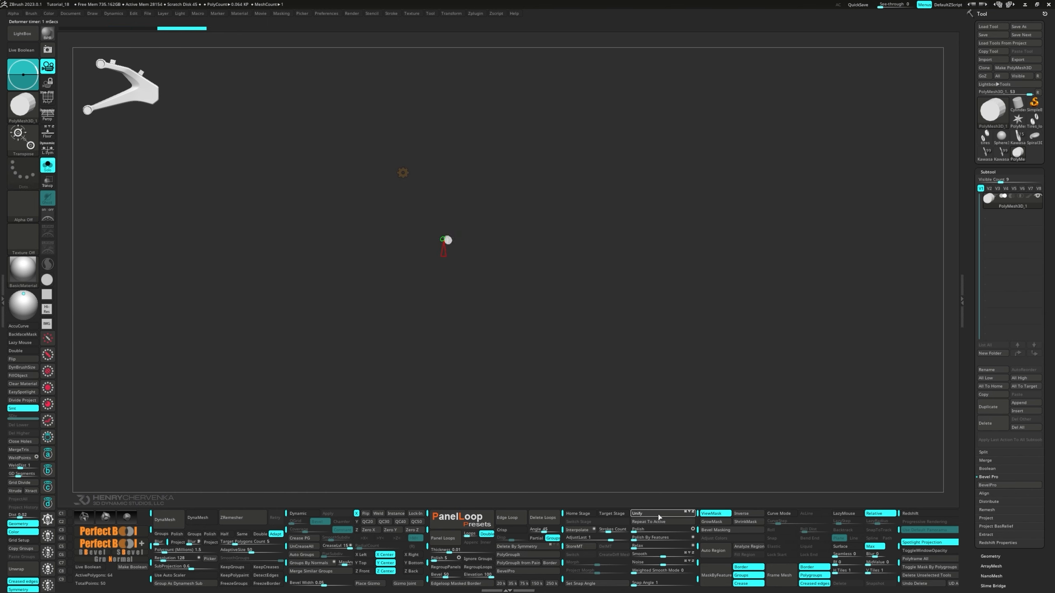
key(f)
shift+drag(563, 353, 639, 230)
key(d)
key(f)
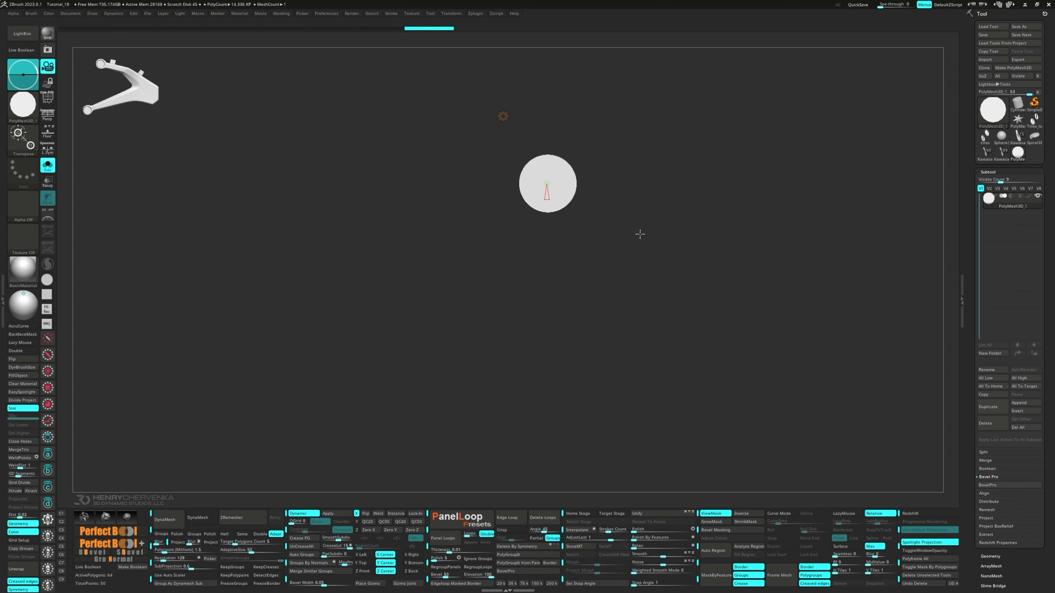
key(shift+f)
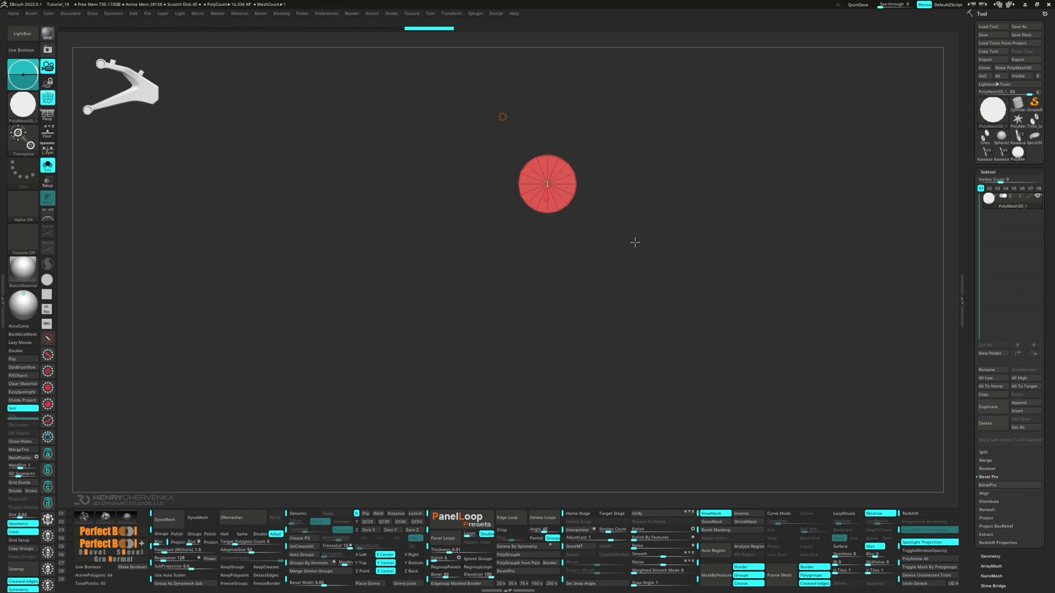
Duplicate the cylinder to a spot below and slightly left of the original using custom view 1, and clear the mask.
alt+drag(626, 236, 577, 422)
key(1)
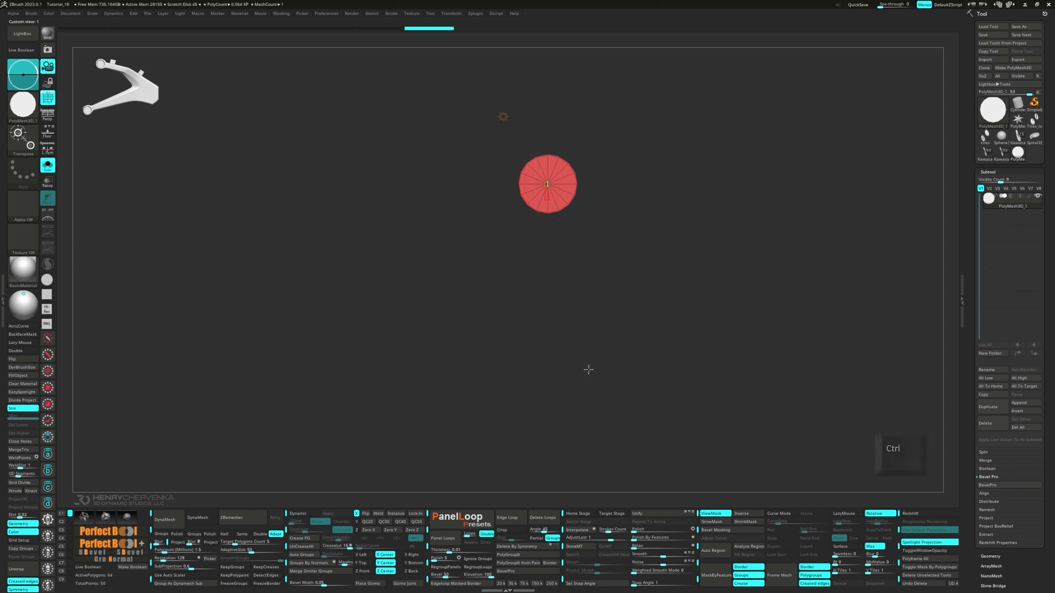
key(w)
mouse_move(581, 216)
ctrl+mouse_down()
mouse_move(526, 279)
mouse_move(507, 479)
ctrl+mouse_up()
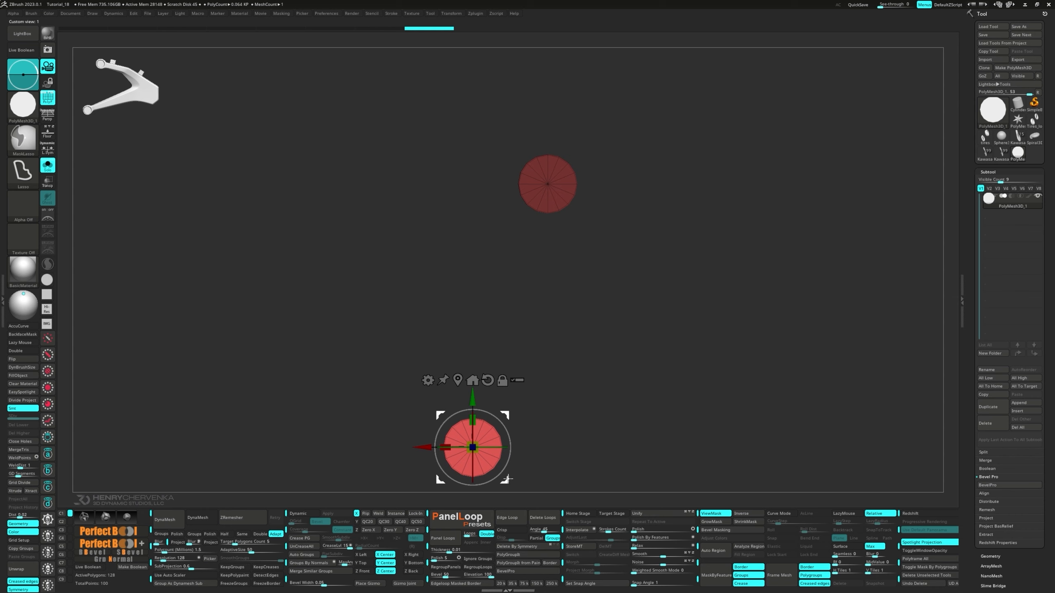
ctrl+drag(536, 333, 561, 335)
key(q)
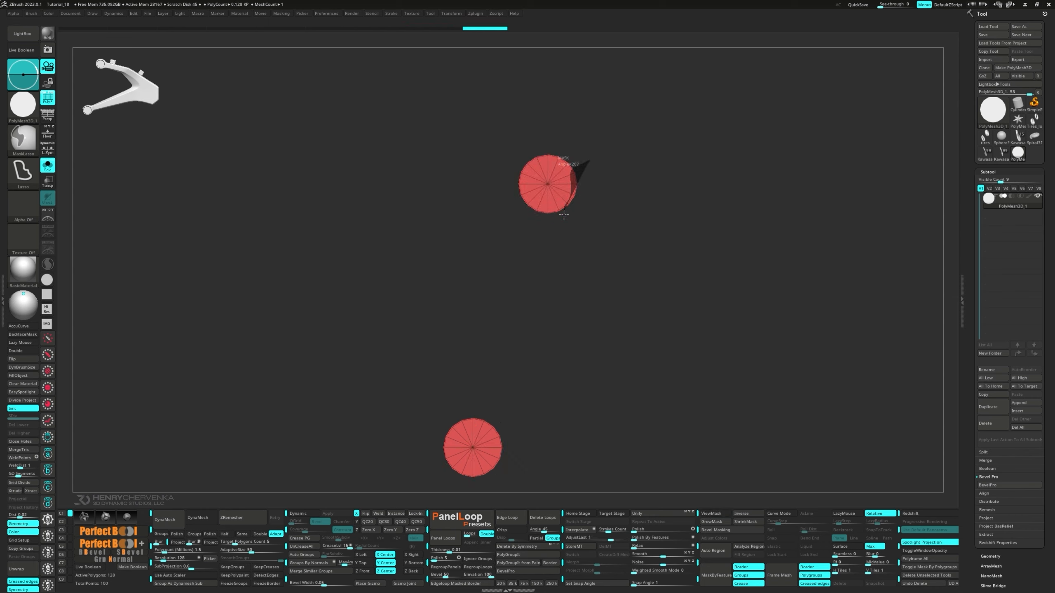
Mask off all but the right side of the upper disc and extrude a straight, slightly descending arm from it.
ctrl+drag(564, 215, 565, 216)
ctrl+click(598, 278)
key(w)
mouse_move(509, 411)
alt+mouse_down()
mouse_move(505, 191)
mouse_move(611, 216)
alt+mouse_up()
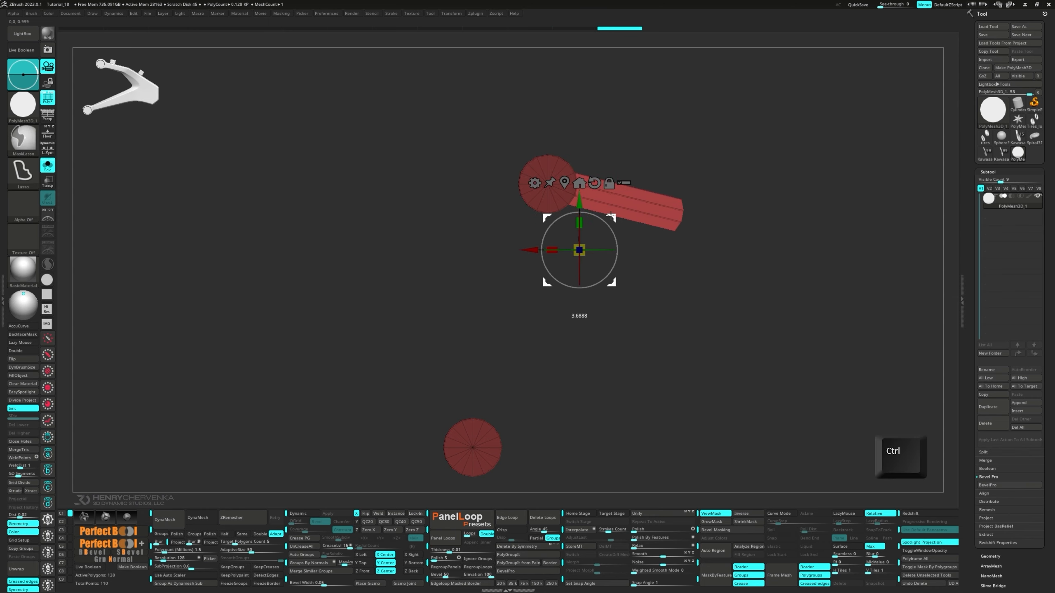
click(566, 181)
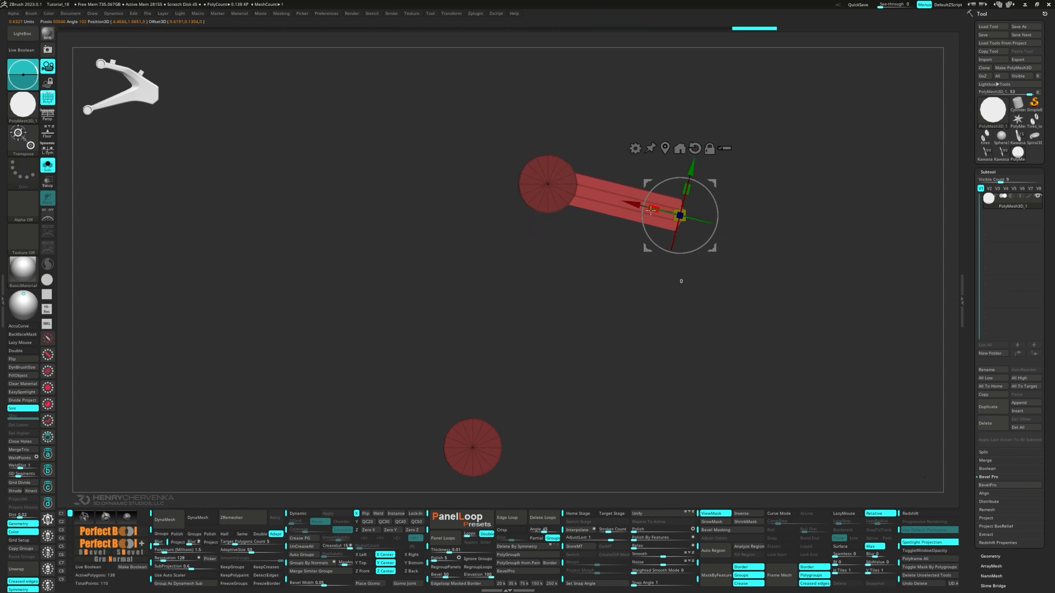
alt+drag(714, 252, 702, 244)
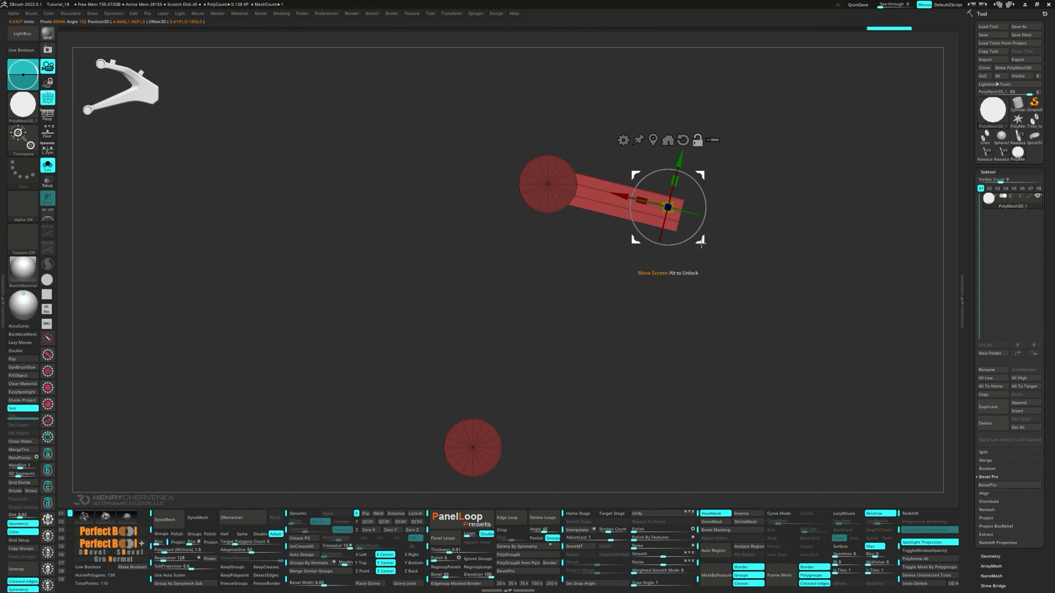
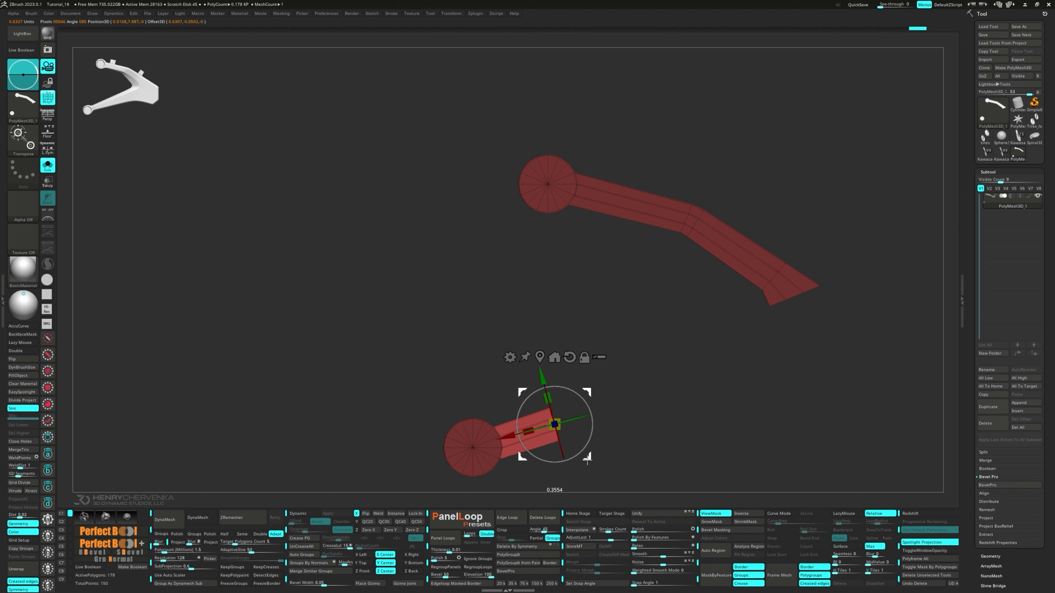
Extend the lower disc's arm in extruded segments towards the upper arm, widening it into a flared end.
drag(546, 377, 545, 374)
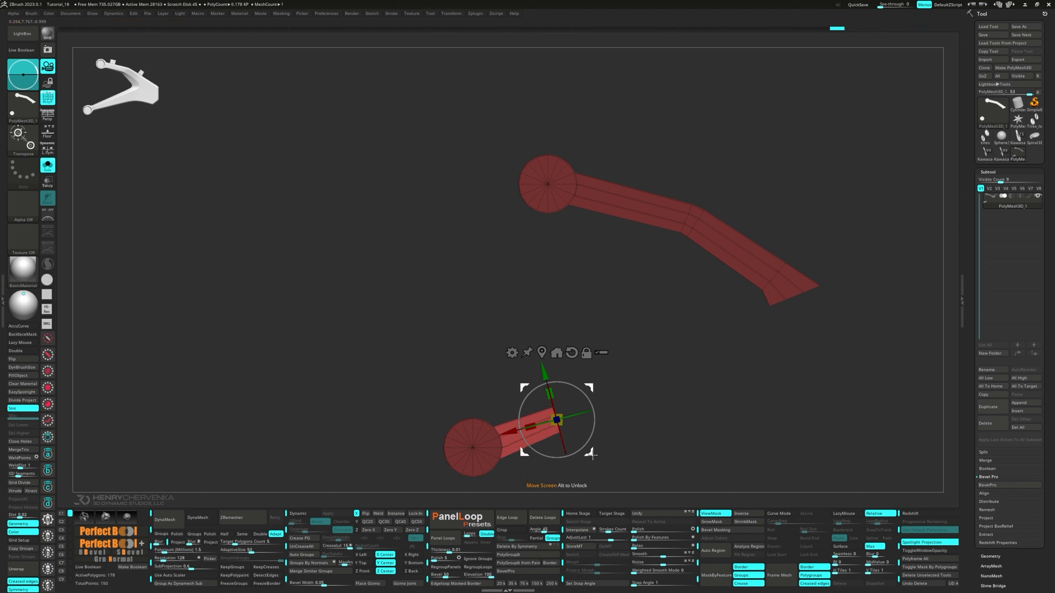
ctrl+drag(592, 455, 787, 364)
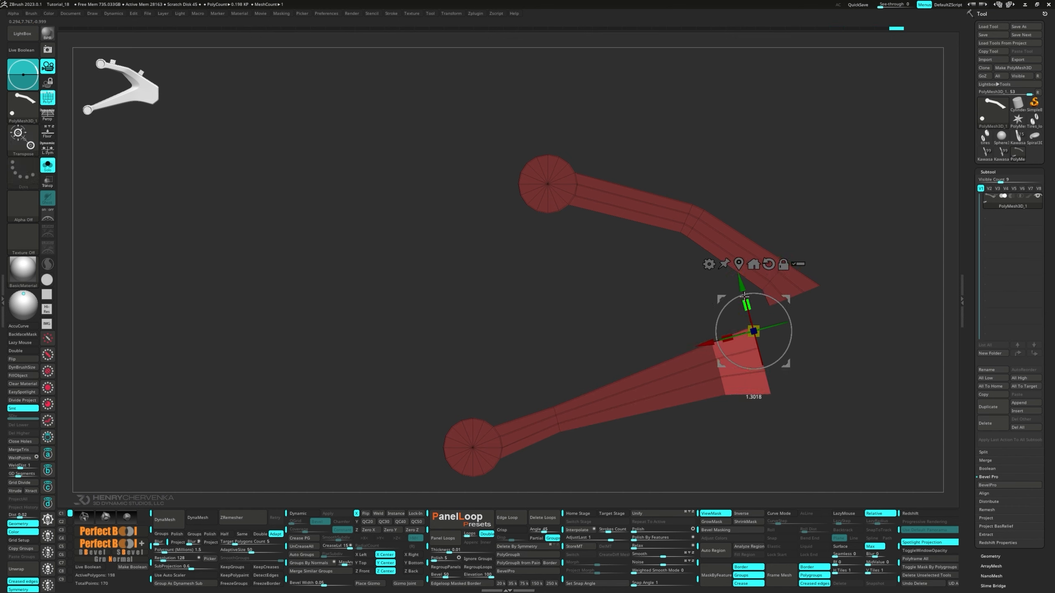
ctrl+drag(787, 363, 802, 339)
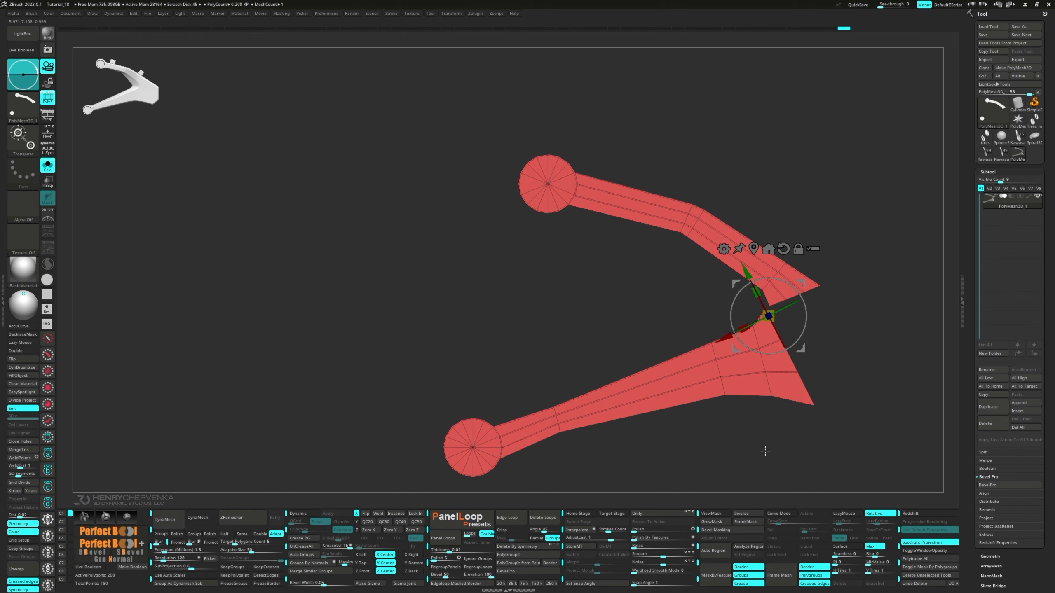
Slice the lower arm just beside its disc into a separate polygroup and shift the cut edge towards the disc.
key(q)
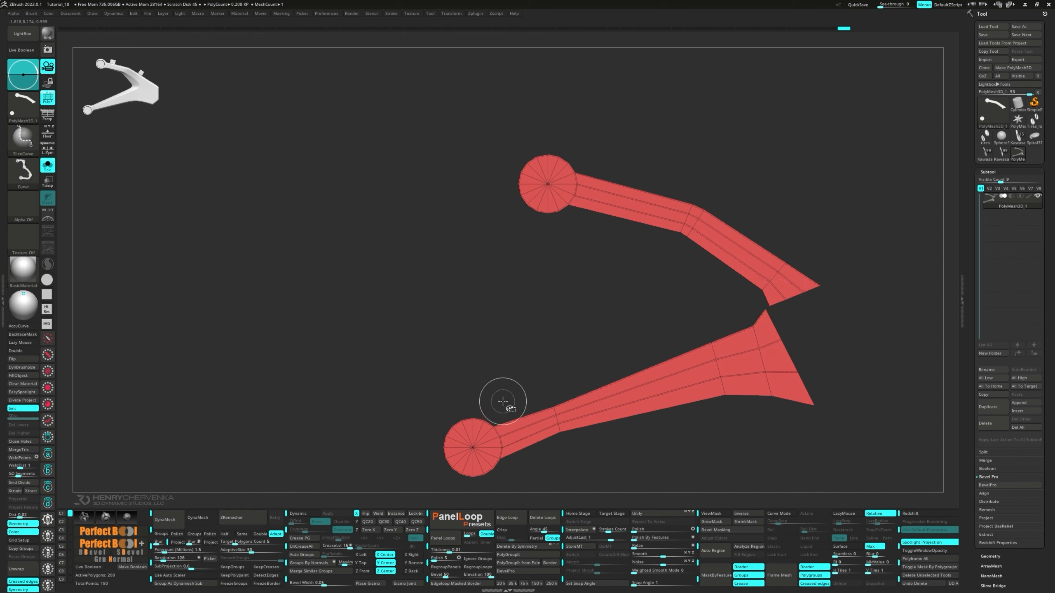
mouse_move(504, 399)
ctrl+shift+mouse_down()
mouse_move(521, 467)
mouse_move(528, 409)
ctrl+shift+mouse_up()
ctrl+click(528, 409)
key(w)
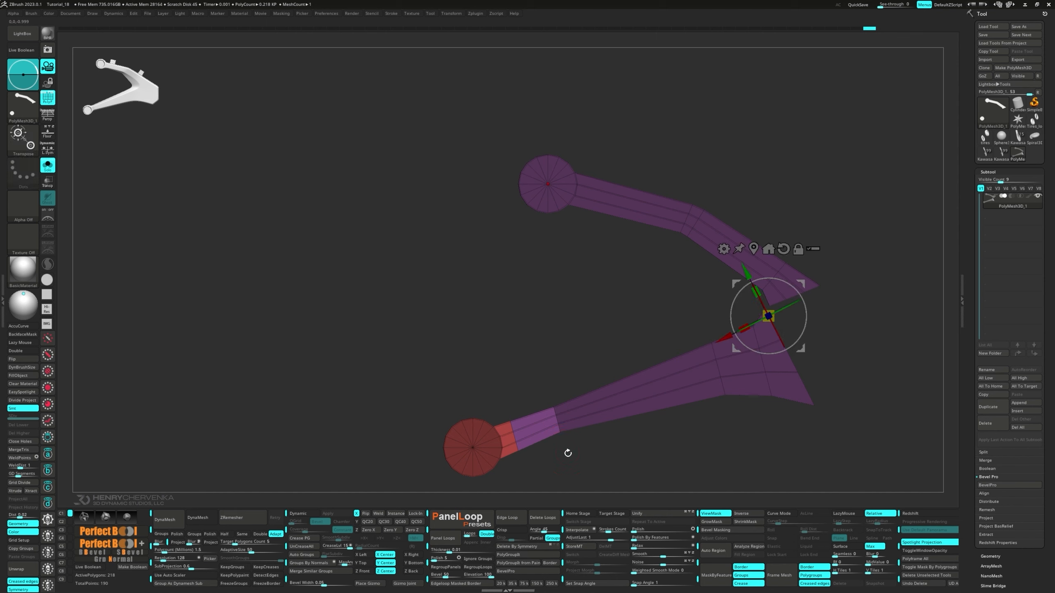
click(511, 430)
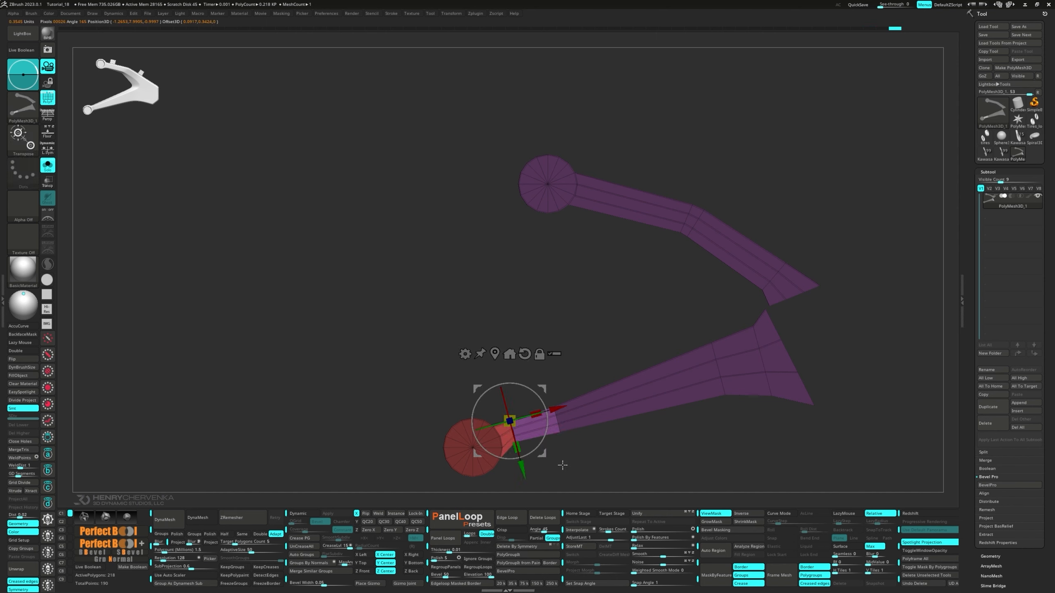
drag(559, 410, 553, 412)
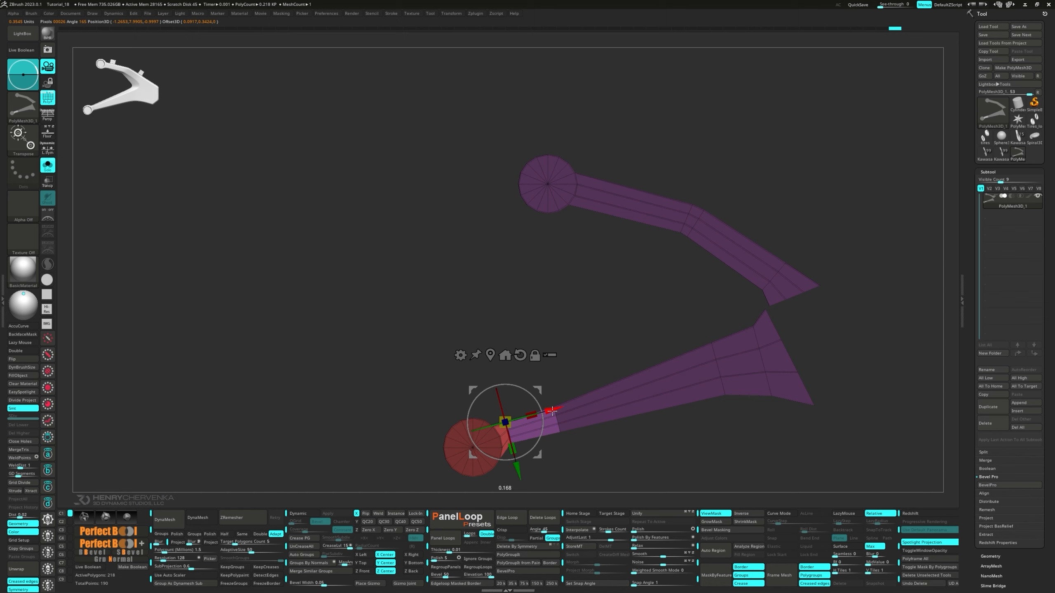
key(ctrl)
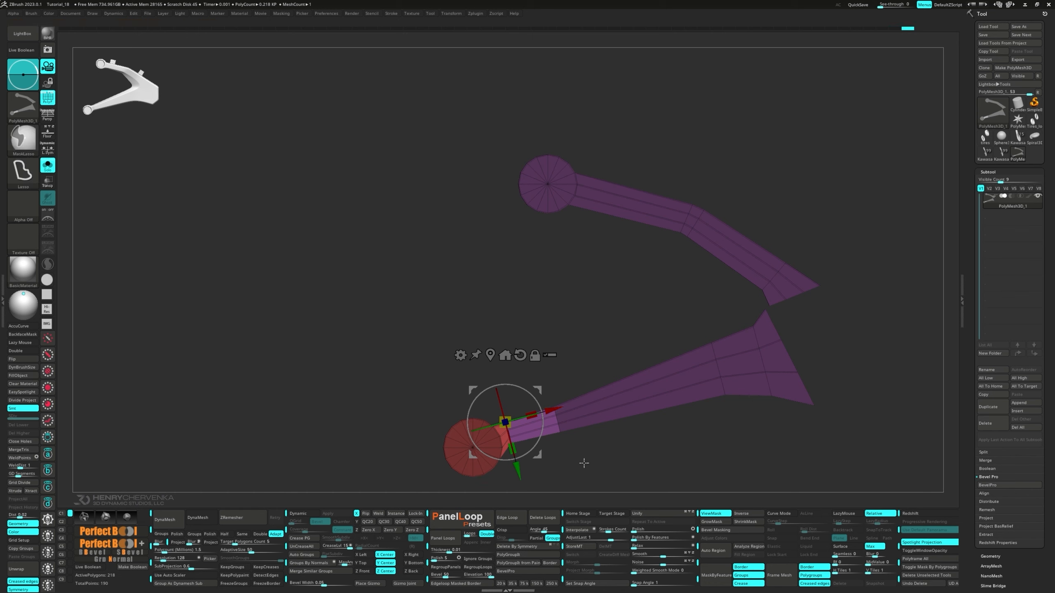
Mask the arms' polygroup, adjust the short neck beside the lower disc, and clear the mask.
ctrl+drag(584, 463, 612, 445)
ctrl+click(496, 422)
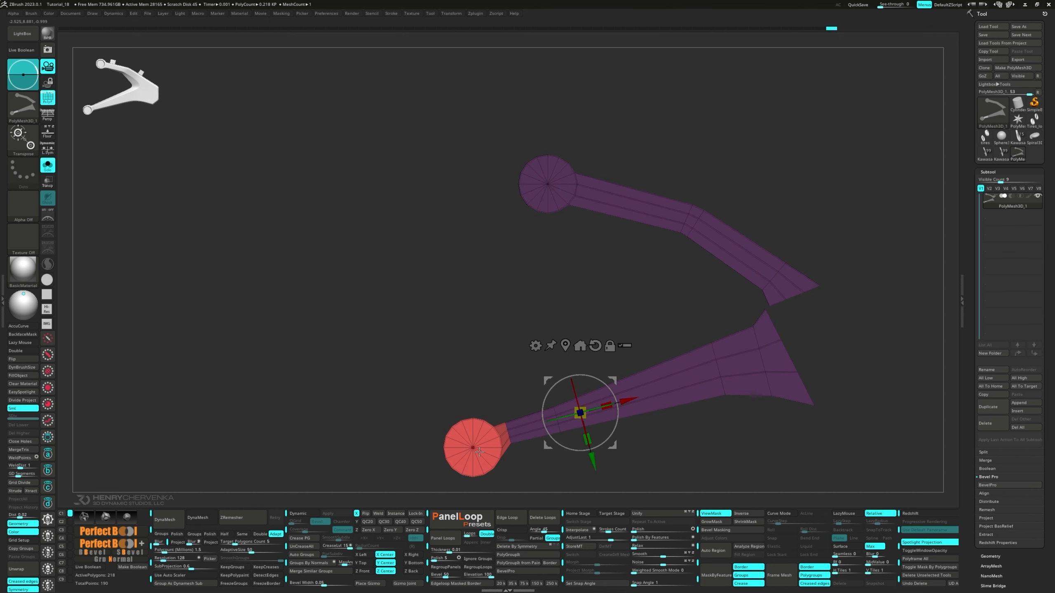
drag(506, 428, 505, 418)
key(q)
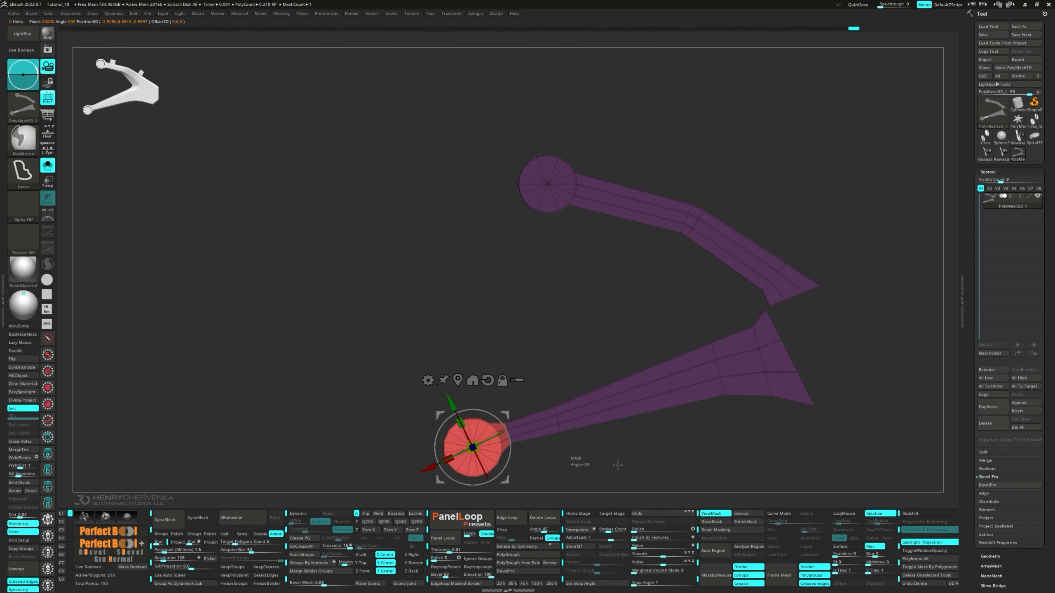
ctrl+click(625, 457)
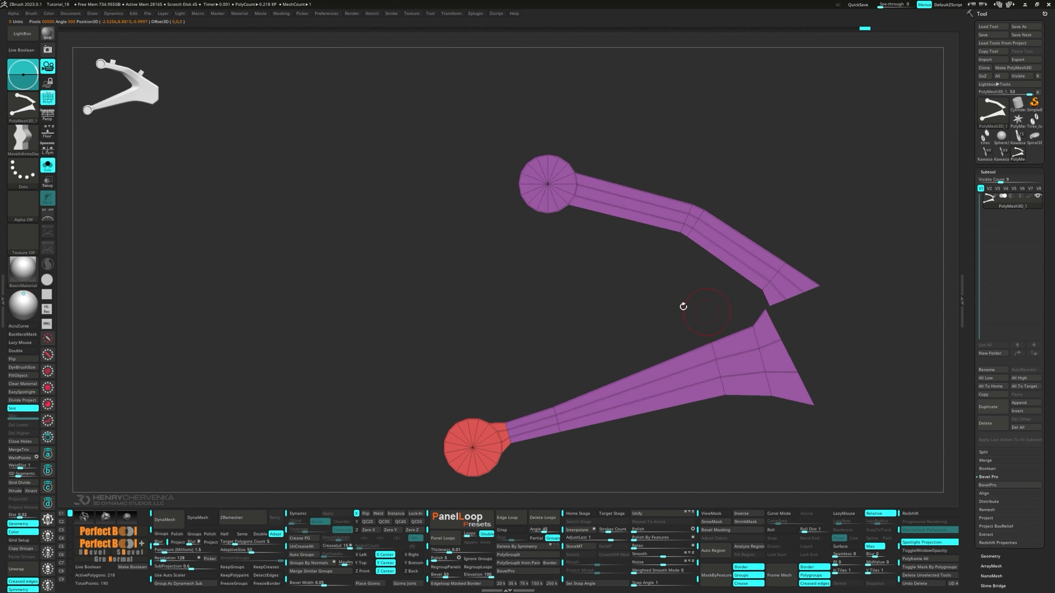
Scale the whole mesh's thickness to about half in an edge-on view, thin it slightly more, and store custom view 2.
drag(580, 281, 570, 63)
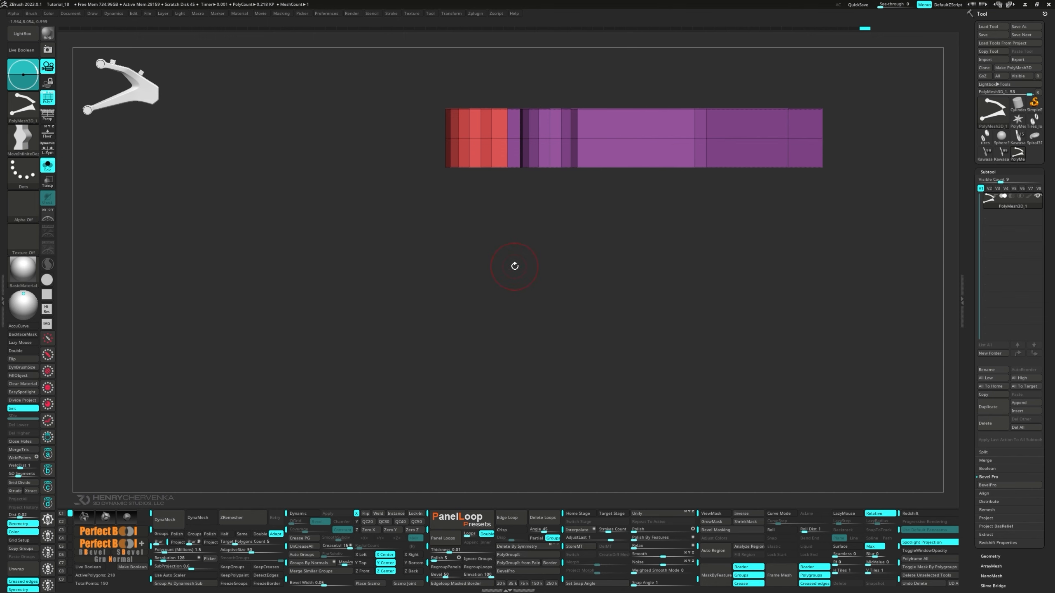
key(w)
click(629, 138)
alt+drag(636, 285, 632, 228)
drag(631, 110, 615, 30)
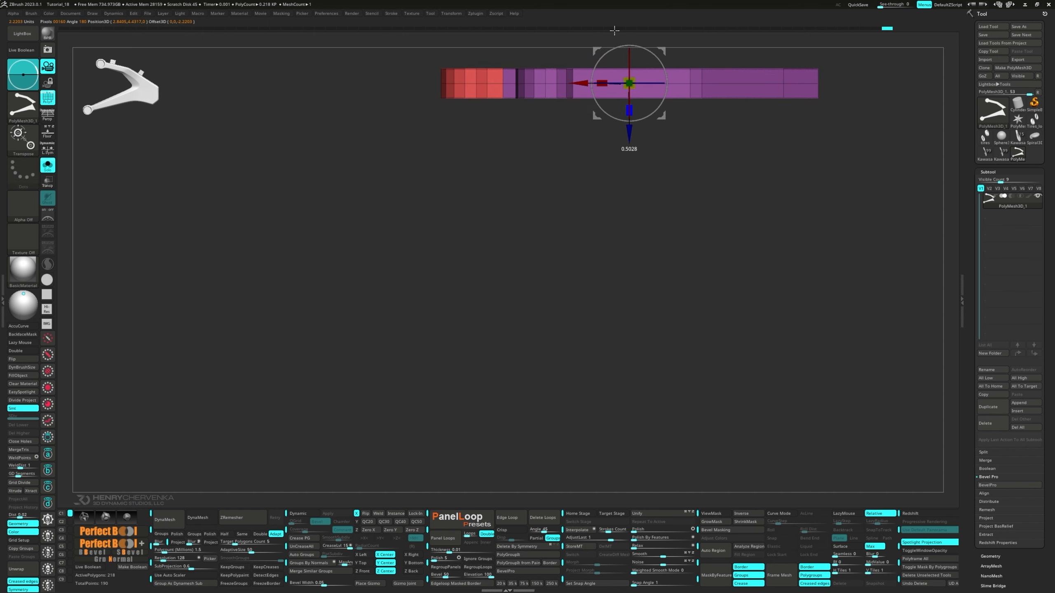
alt+drag(716, 202, 715, 194)
drag(629, 103, 626, 72)
mouse_move(694, 173)
alt+mouse_down()
mouse_move(693, 184)
mouse_move(693, 171)
alt+mouse_up()
key(ctrl+shift+2)
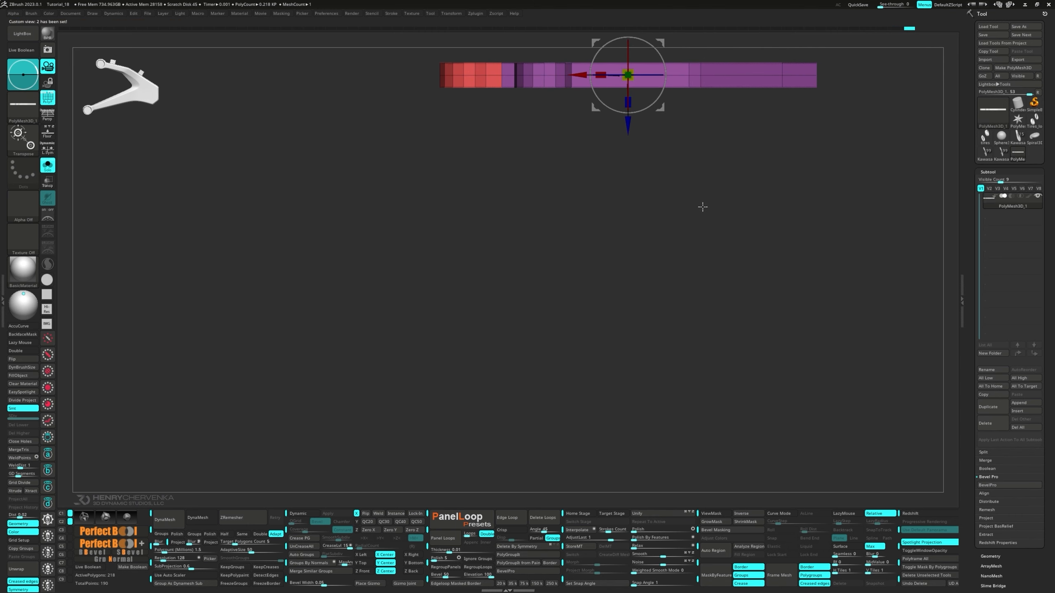
Delete the middle edge loops running around the thickness of both arms with ZModeler, and toggle the smooth preview.
alt+drag(660, 108, 474, 90)
mouse_move(497, 177)
mouse_down()
mouse_move(490, 243)
mouse_move(532, 282)
mouse_move(702, 170)
mouse_move(492, 166)
mouse_up()
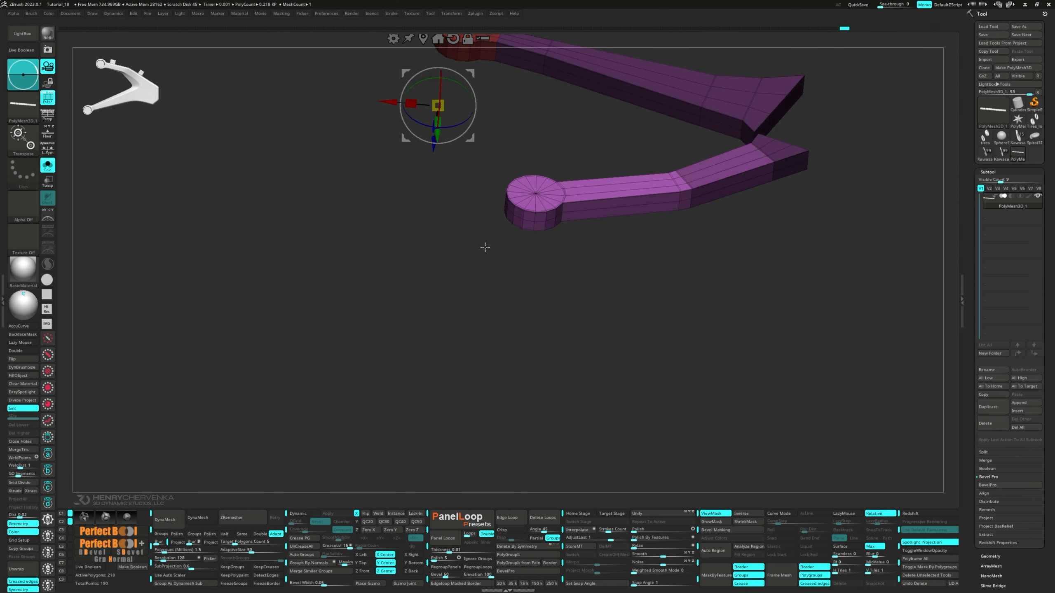
shift+drag(487, 251, 488, 251)
alt+drag(475, 97, 449, 216)
alt+click(461, 72)
mouse_move(483, 200)
alt+mouse_down()
mouse_move(744, 150)
mouse_move(728, 143)
mouse_move(763, 152)
mouse_move(778, 198)
mouse_move(758, 247)
mouse_move(793, 271)
mouse_move(749, 153)
mouse_move(704, 236)
mouse_move(743, 214)
alt+mouse_up()
key(q)
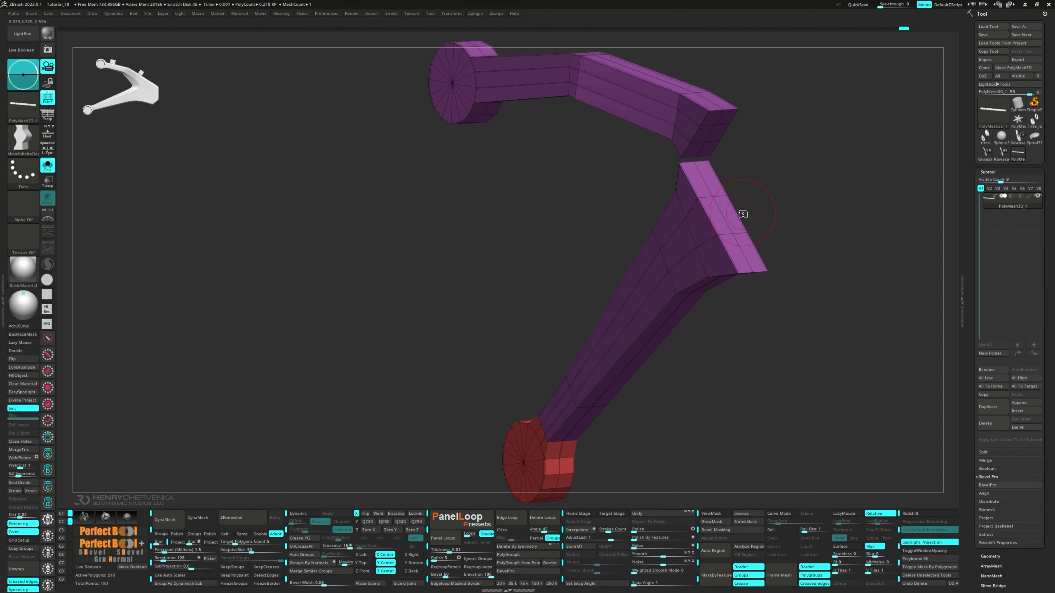
key(grave)
click(742, 119)
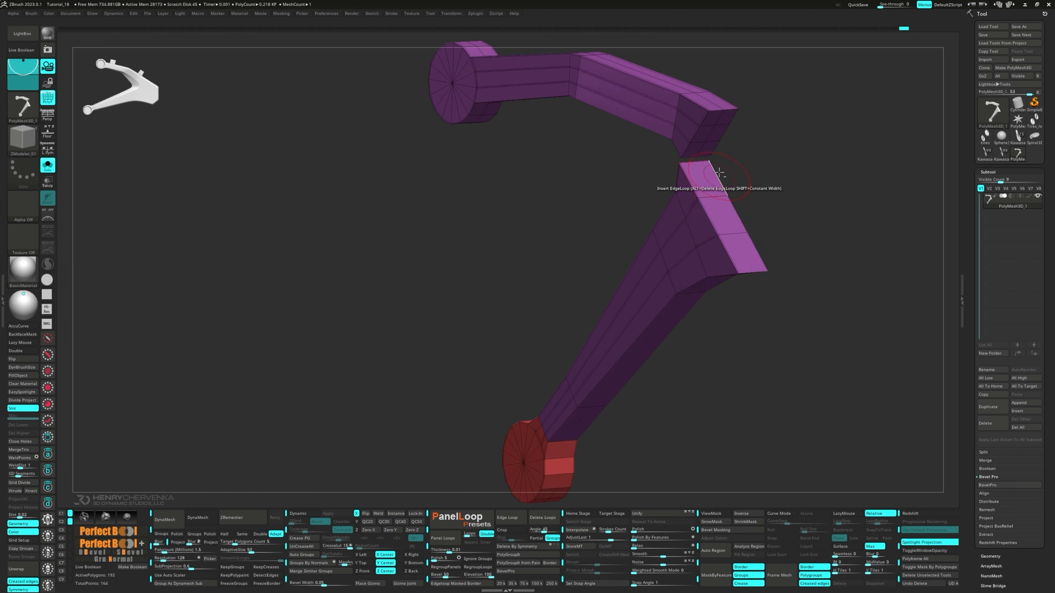
key(d)
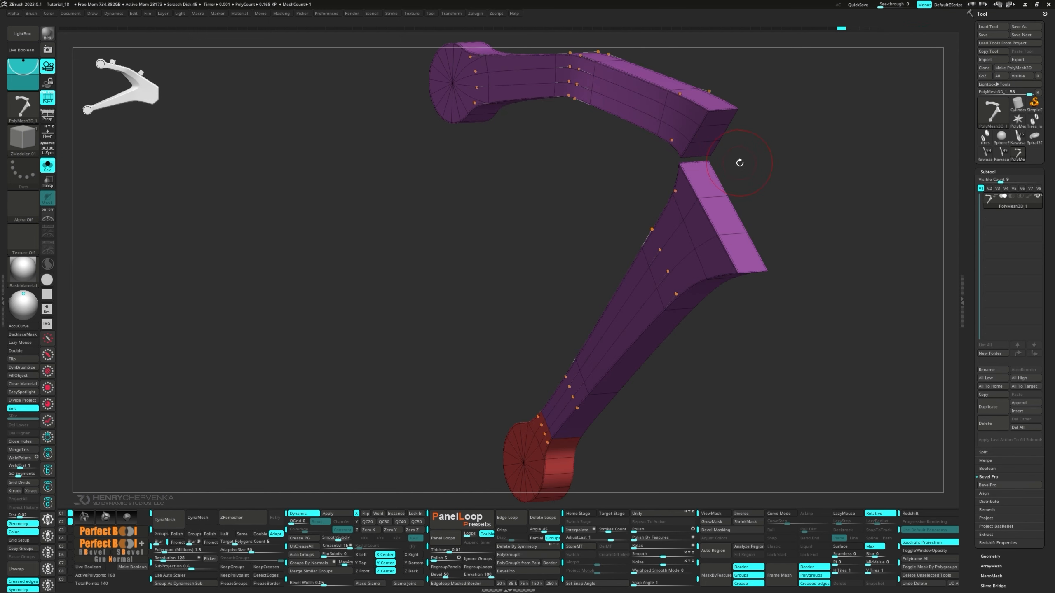
key(shift+d)
Extrude the lower arm's flared end face outward and QMesh the small gap face to meet the upper arm.
drag(702, 183, 731, 147)
right_drag(731, 148, 708, 172)
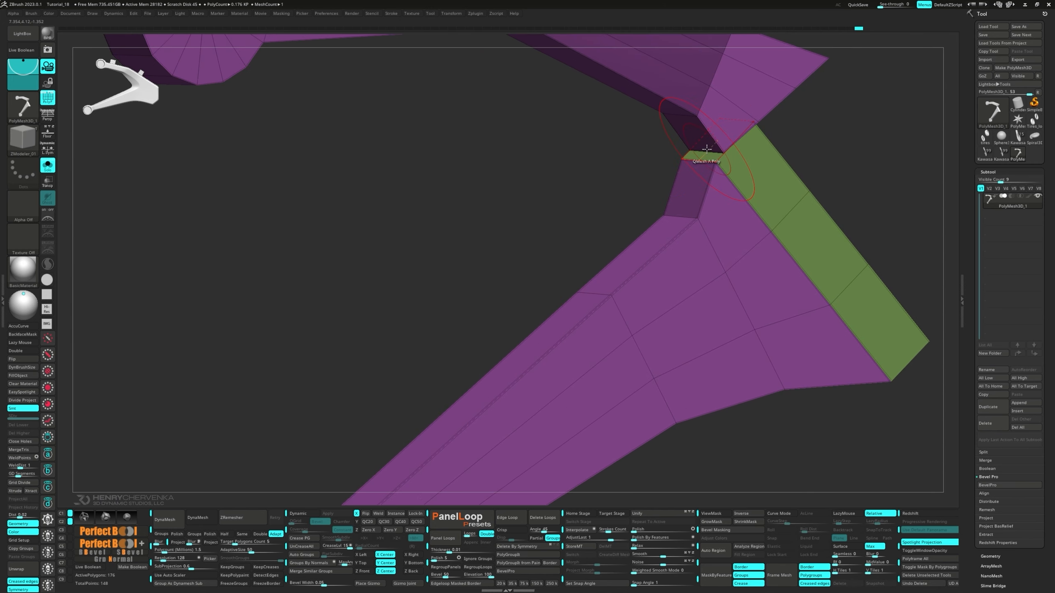
mouse_move(708, 150)
mouse_down()
mouse_move(715, 158)
mouse_move(712, 145)
mouse_up()
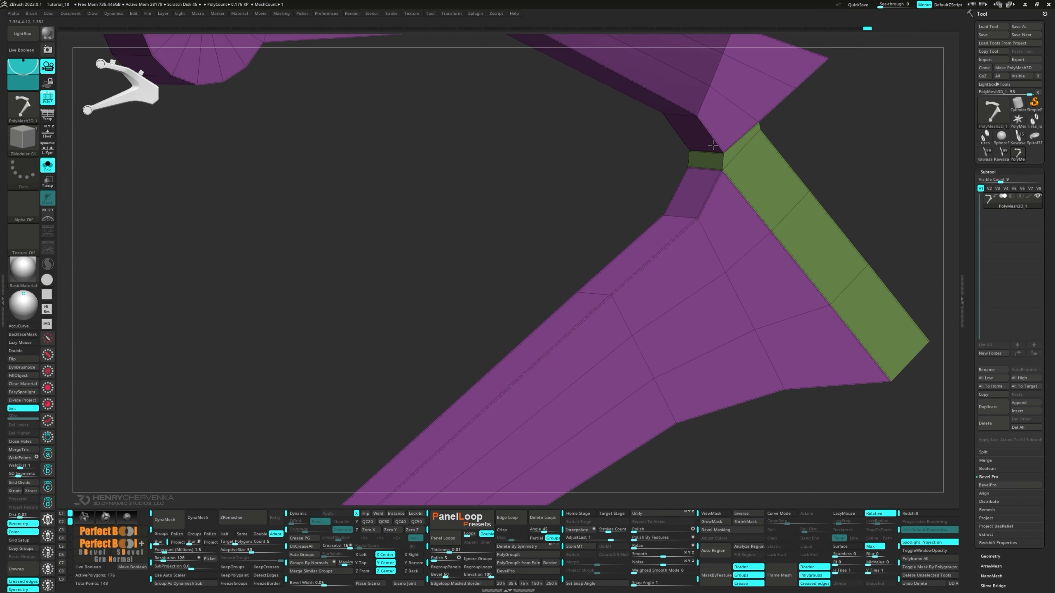
Set the ZModeler edge action to Slide and slide the edge at the junction of the two arms along the new end strip.
mouse_move(734, 161)
right_down()
mouse_move(706, 172)
mouse_move(735, 164)
right_up()
key(space)
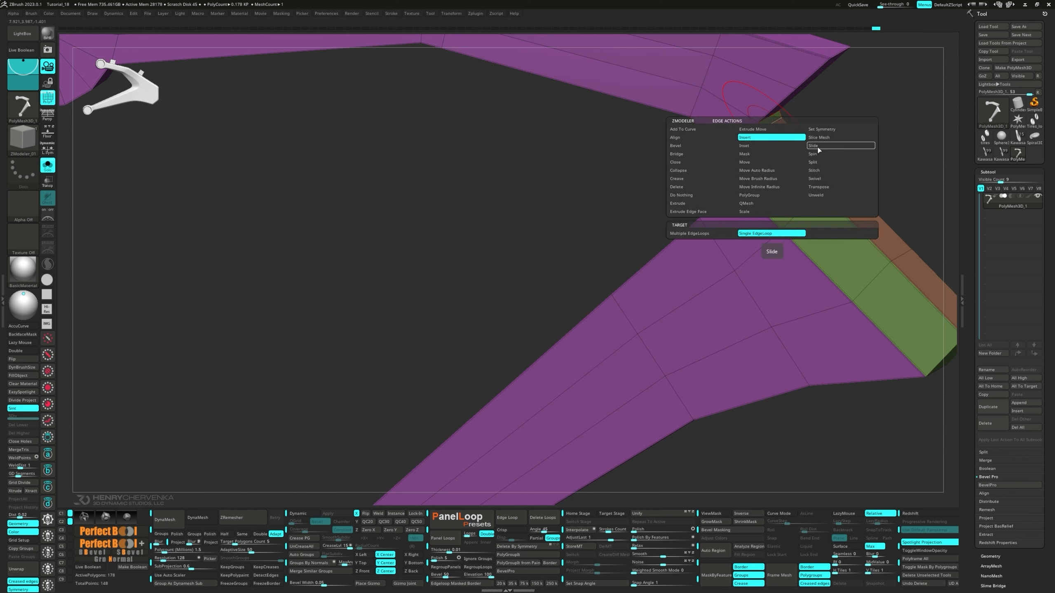
click(823, 147)
drag(772, 130, 784, 141)
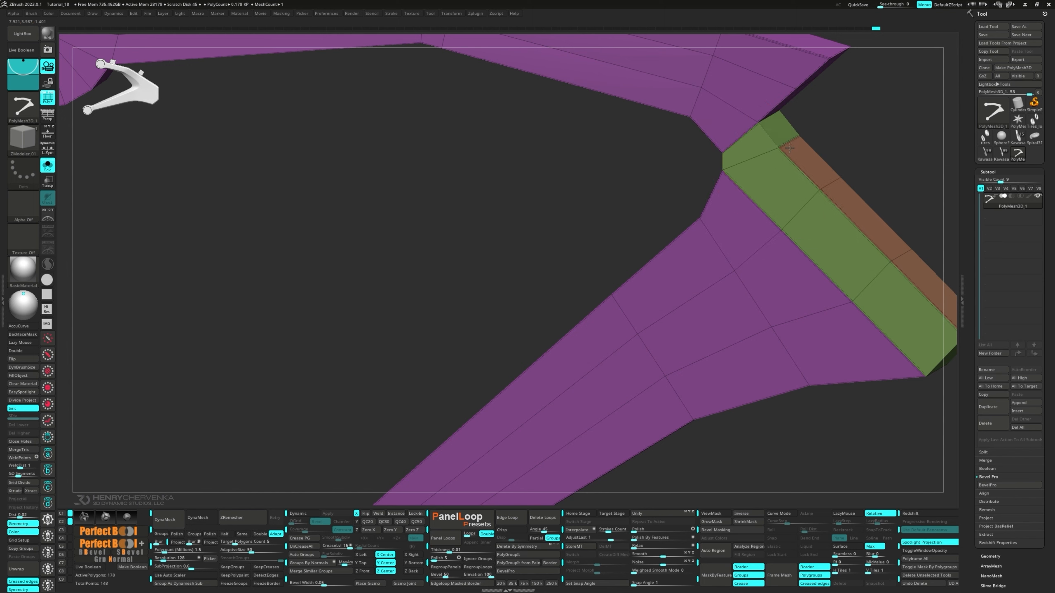
QMesh the small gap face outward to the upper arm's end to fill the wide end, and check it smoothed in custom view 1.
right_drag(685, 160, 685, 193)
key(d)
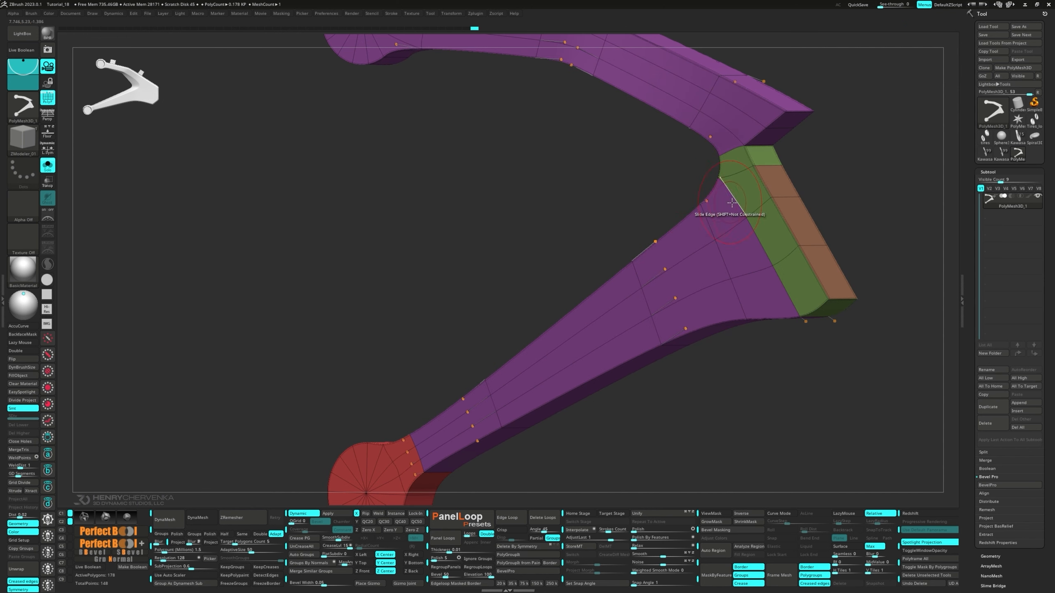
alt+right_drag(772, 161, 721, 166)
key(shift+d)
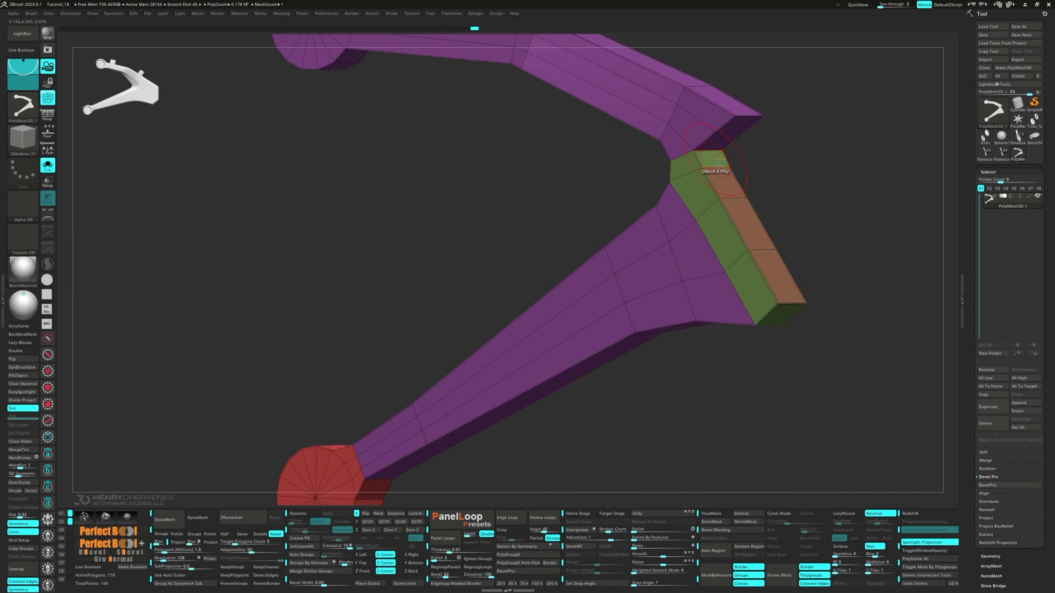
drag(718, 164, 819, 209)
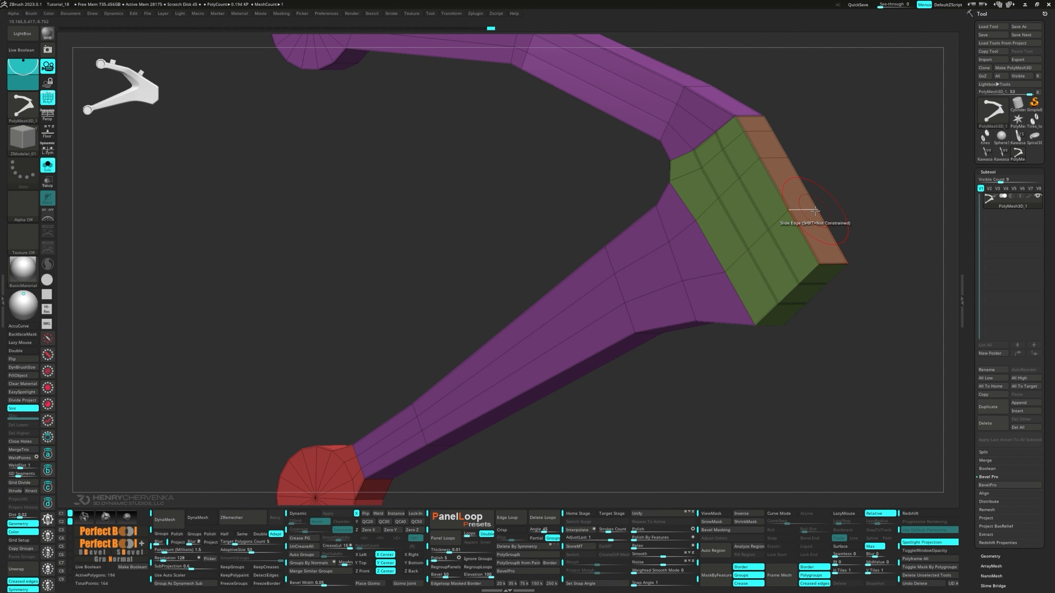
key(d)
key(shift+1)
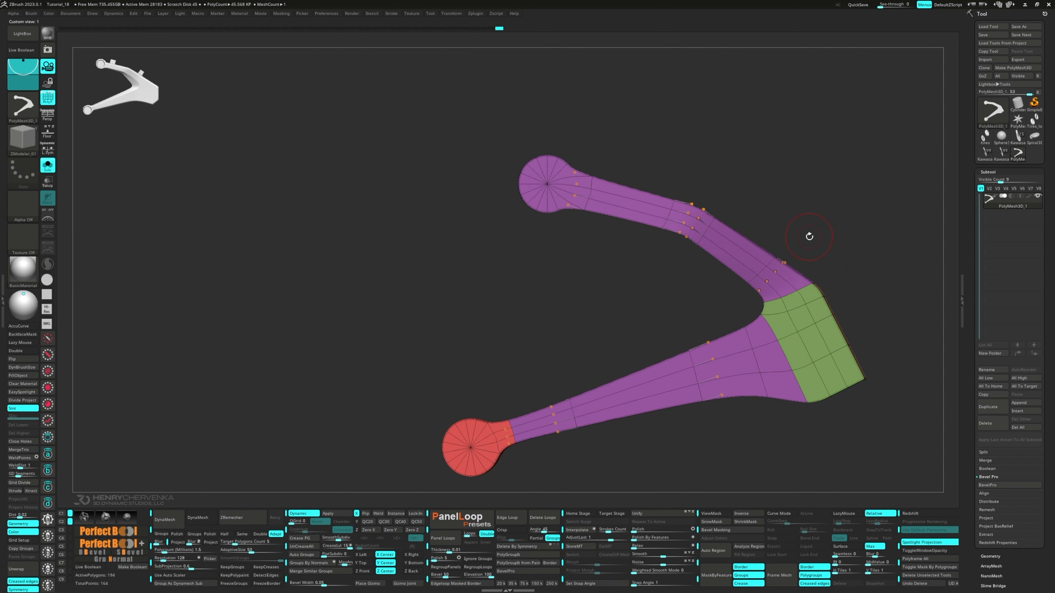
key(shift+d)
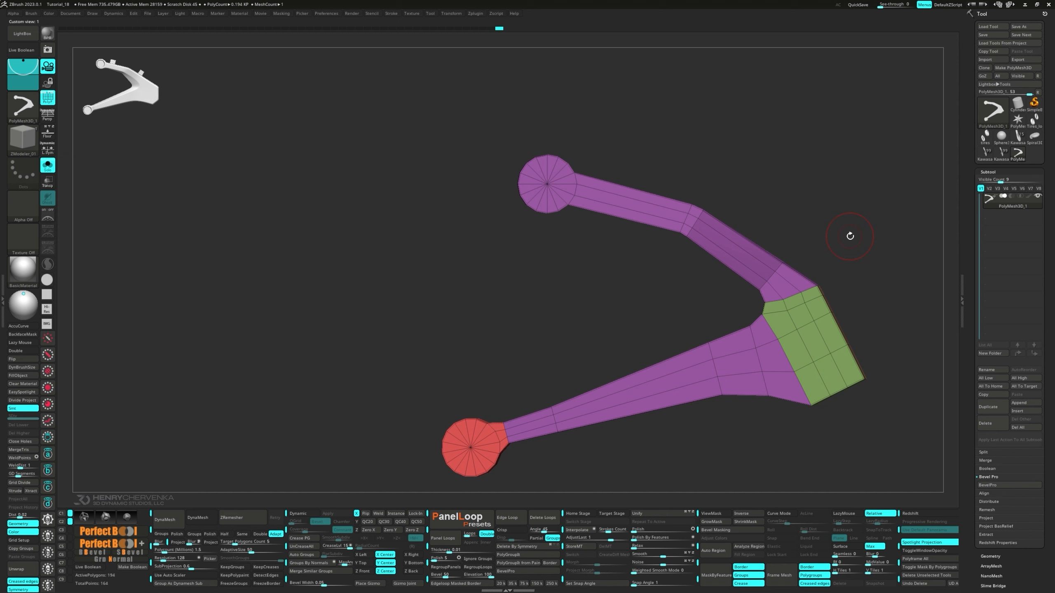
Reshape the wide end's outer outline with the Move brush into a flat vertical edge with angled corners, matching the reference.
key(space)
click(909, 178)
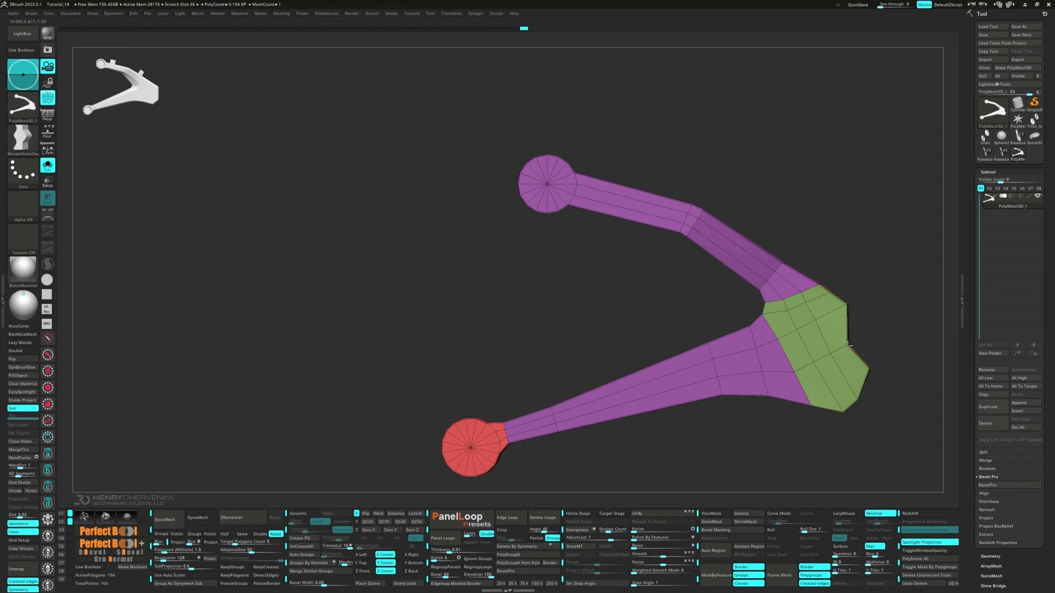
drag(848, 346, 872, 332)
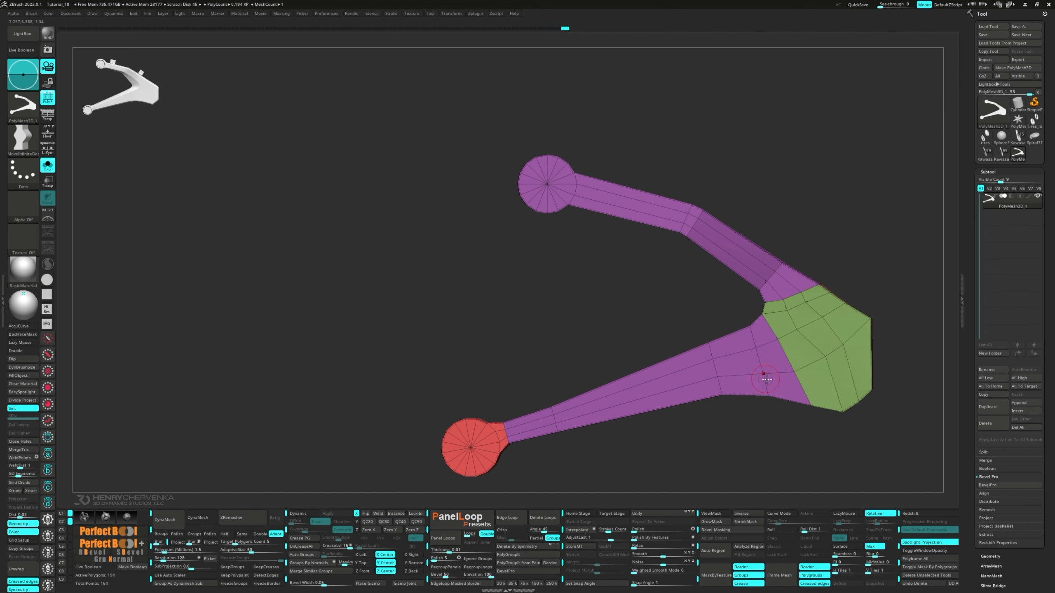
mouse_move(802, 321)
right_down()
mouse_move(814, 317)
mouse_move(803, 353)
mouse_move(808, 337)
right_up()
key(d)
Crease the wide end's corner edges with ZModeler and merge the whole mesh into one polygroup.
middle_click(830, 348)
click(828, 257)
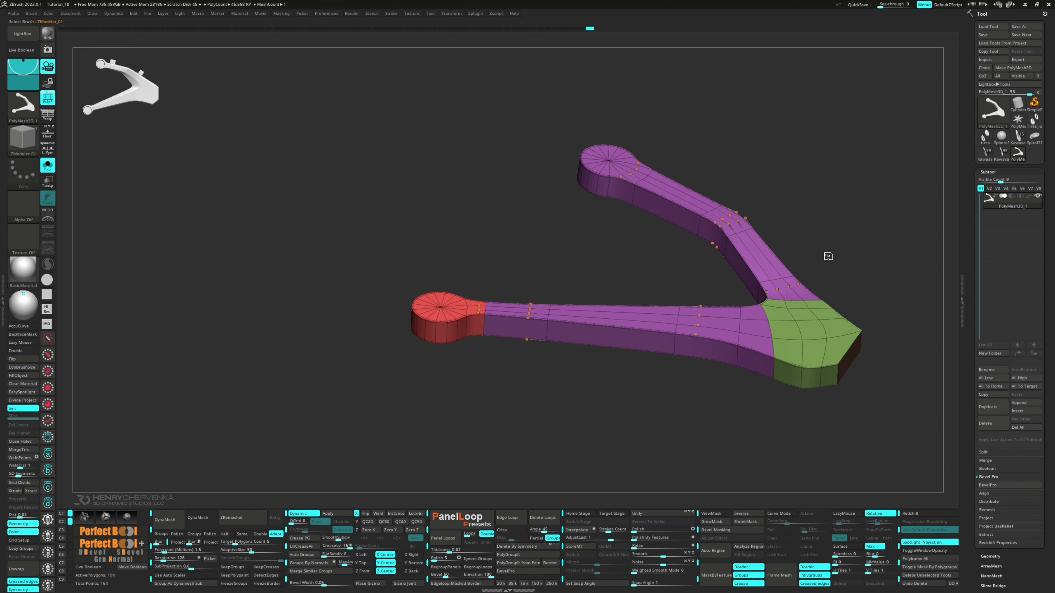
key(space)
click(734, 394)
mouse_move(809, 372)
right_down()
mouse_move(794, 401)
mouse_move(803, 384)
right_up()
key(space)
click(802, 446)
key(ctrl+w)
shift+right_click(804, 384)
Set the ZModeler point action to Move and nudge the point at the inner junction of the two arms.
key(space)
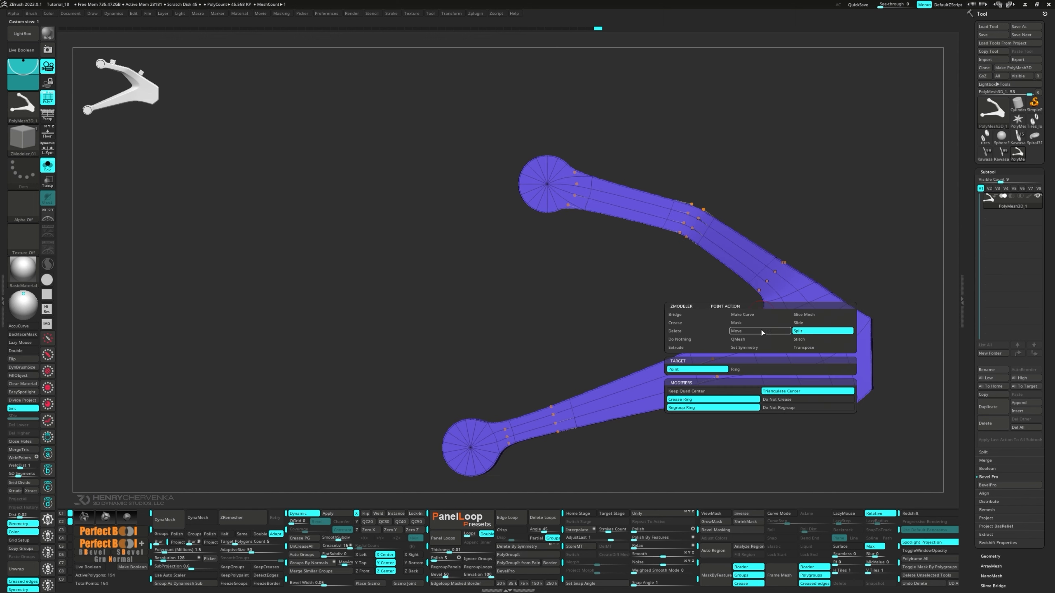
click(760, 333)
drag(762, 314, 767, 317)
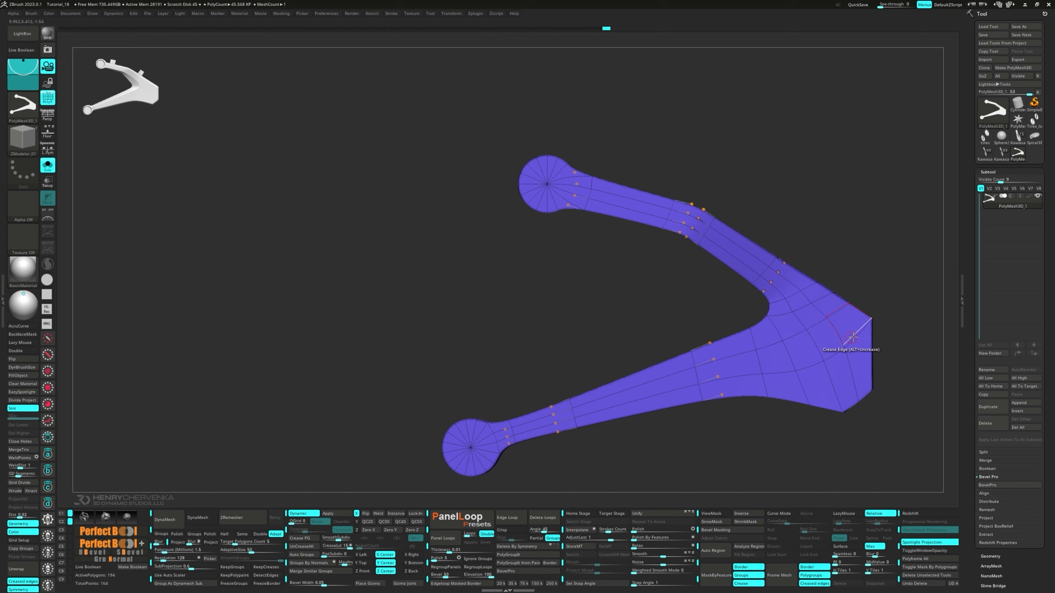
key(shift+d)
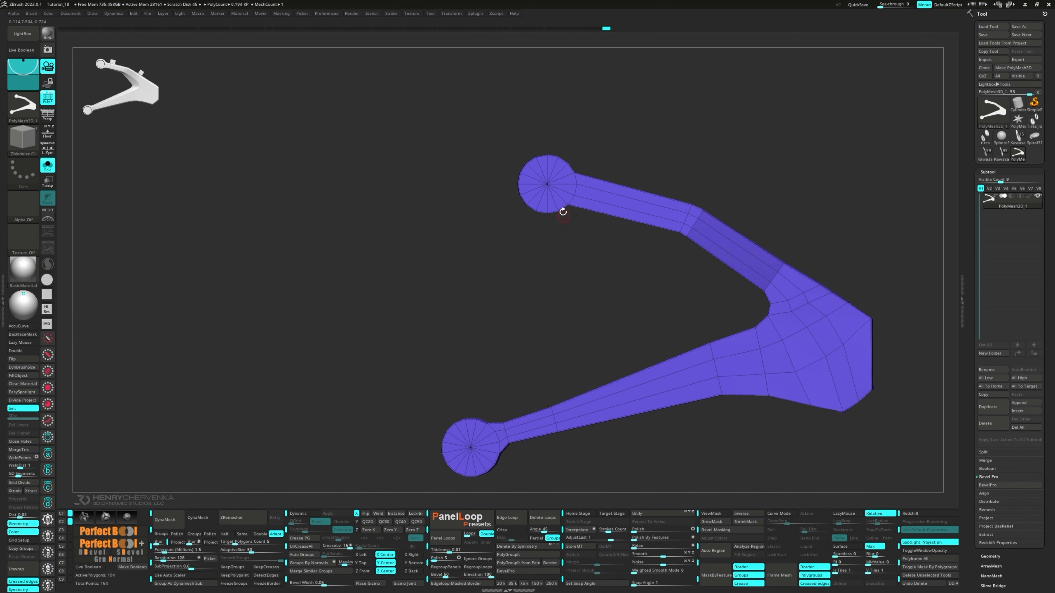
Inset the faces of both end discs with ZModeler, using the Polyloop target and Standard mode, to leave a thin border ring.
key(space)
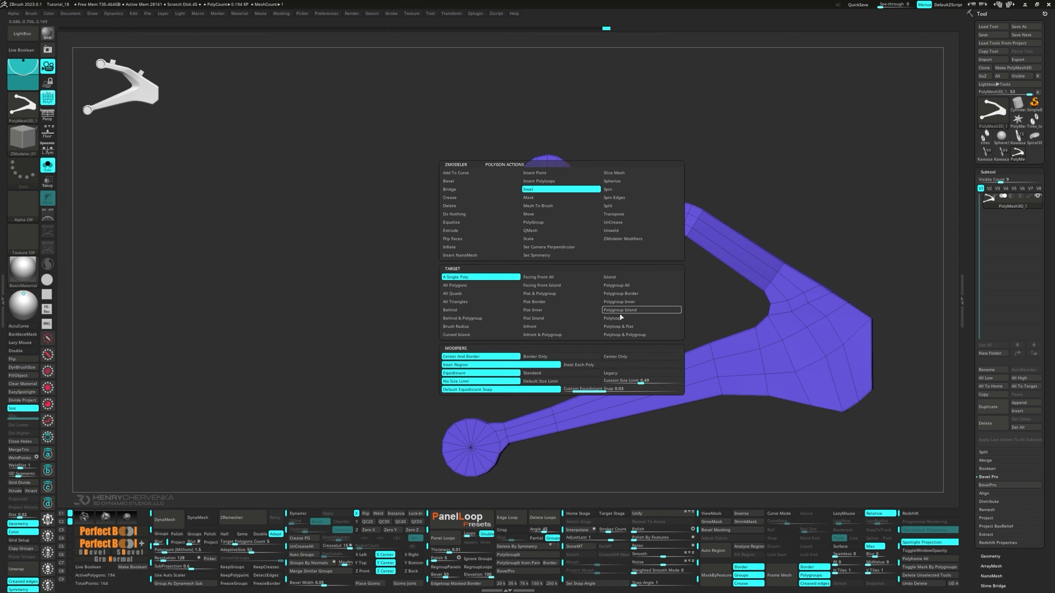
click(620, 318)
click(577, 374)
ctrl+right_drag(559, 185, 580, 271)
drag(561, 234, 550, 232)
ctrl+right_drag(542, 399, 546, 164)
ctrl+right_drag(547, 164, 553, 322)
click(548, 320)
Set the polygon action to QMesh with the Polygroup All target and push both disc centres inward to form recesses.
key(space)
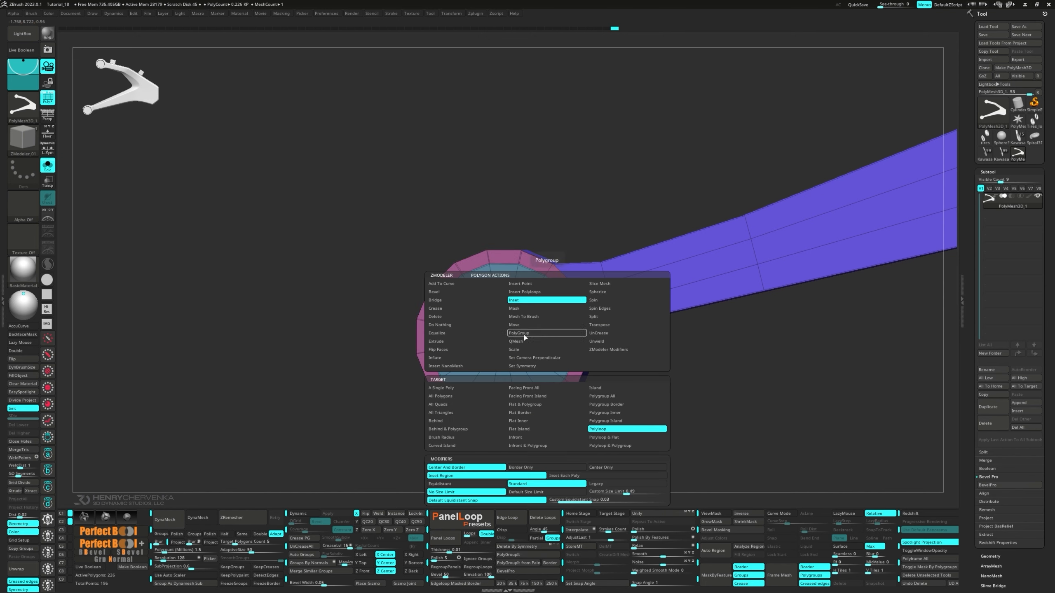
click(522, 341)
click(606, 396)
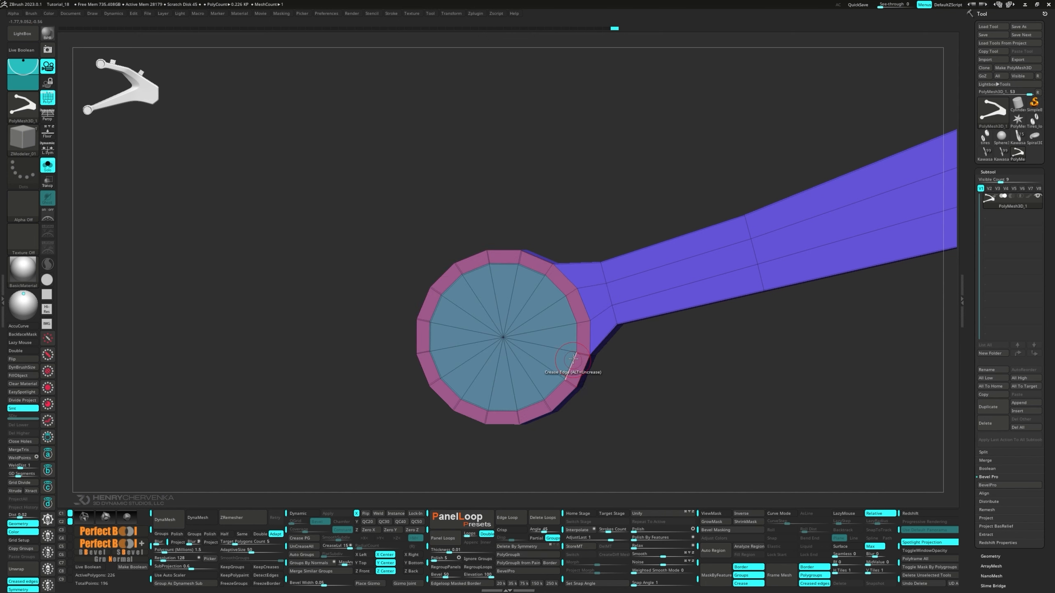
ctrl+right_drag(564, 311, 561, 357)
drag(524, 329, 522, 374)
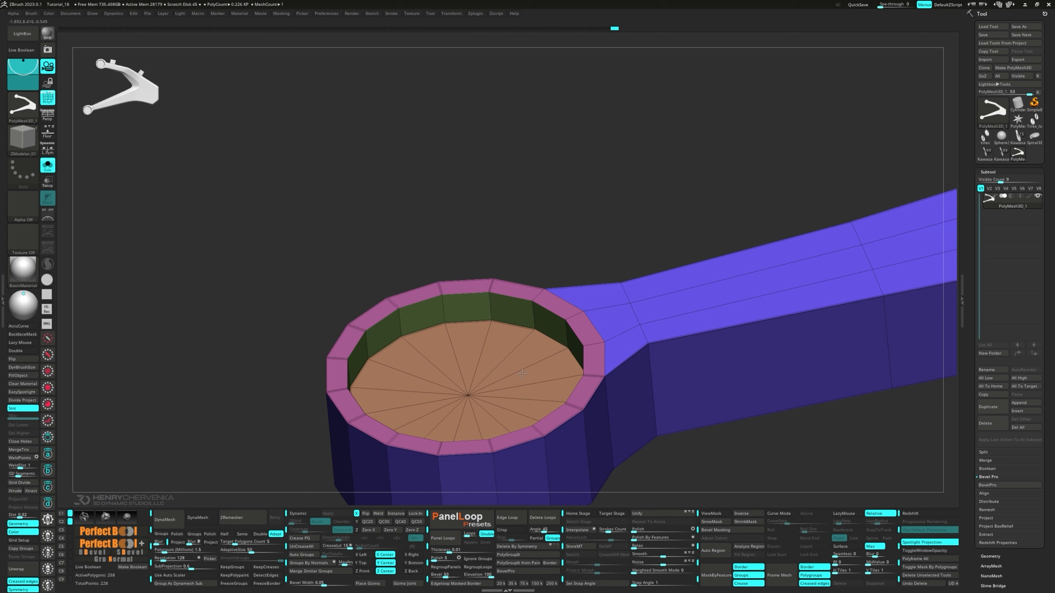
ctrl+right_drag(544, 390, 485, 362)
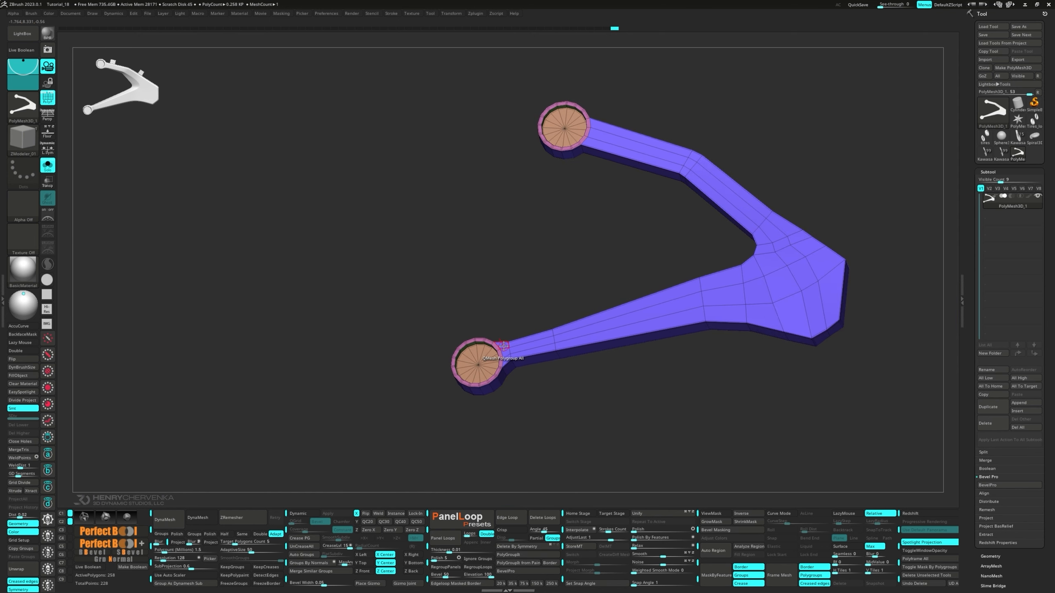
Merge the whole mesh into one polygroup and check its smoothed shape with the wireframe hidden.
key(d)
right_drag(545, 313, 537, 294)
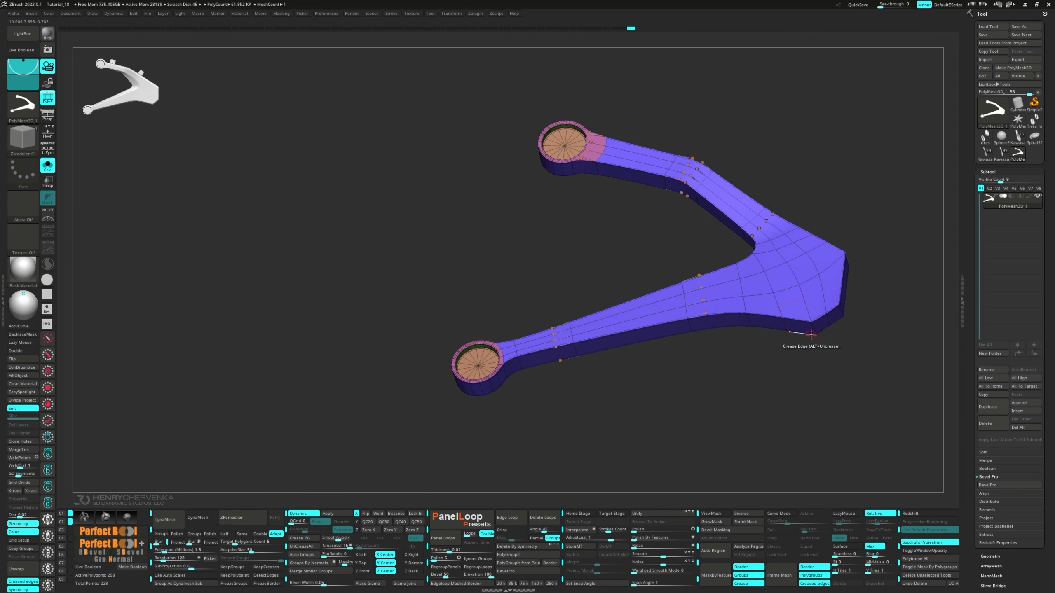
shift+right_drag(806, 371, 806, 369)
key(ctrl+w)
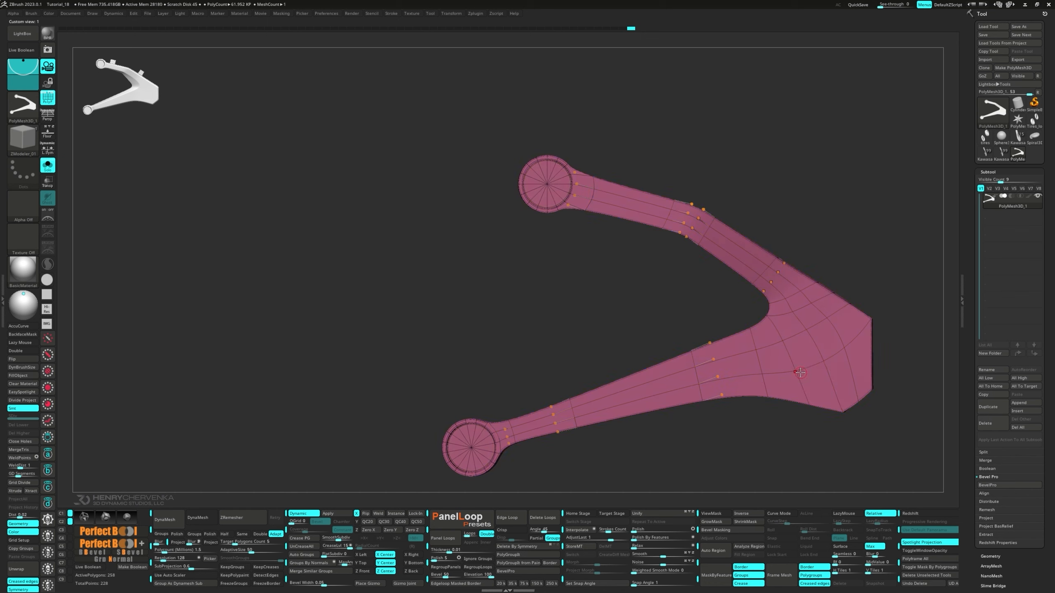
key(shift+f)
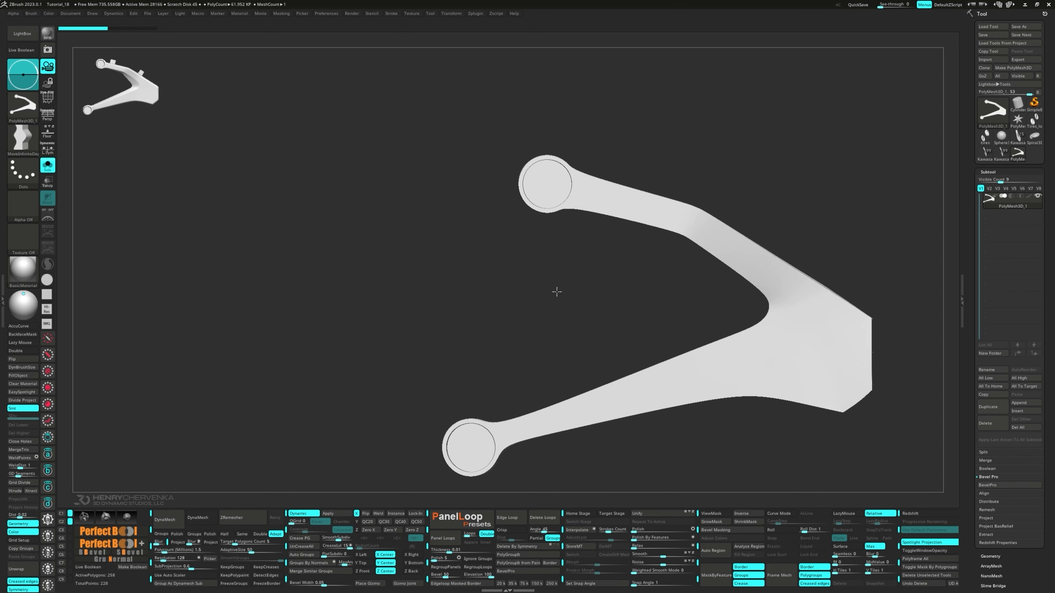
key(shift+f)
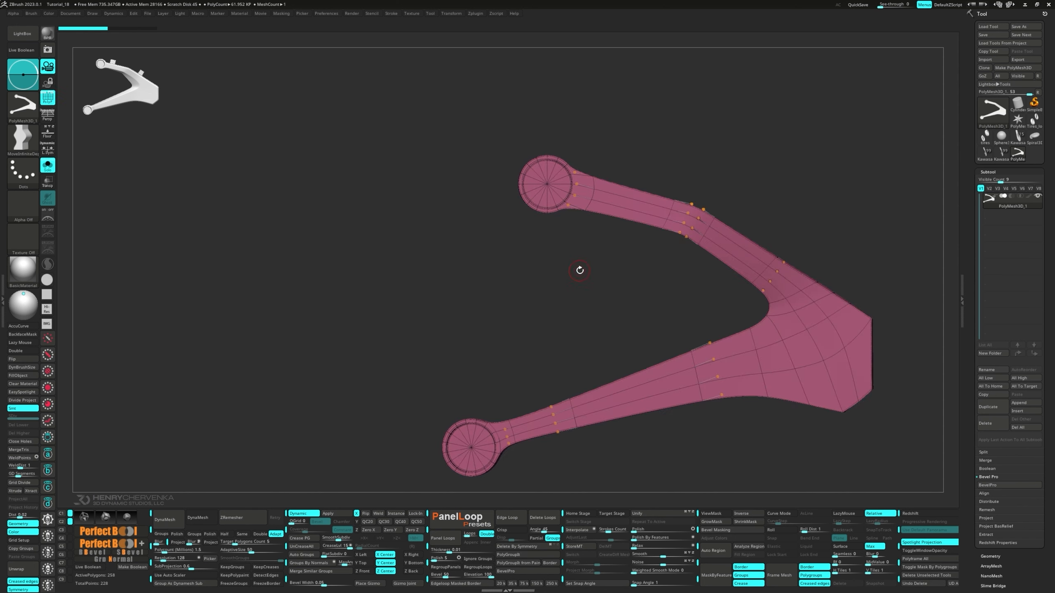
Slice the mesh across the arm necks beside the end discs and merge the resulting polygroups back into one.
key(shift+d)
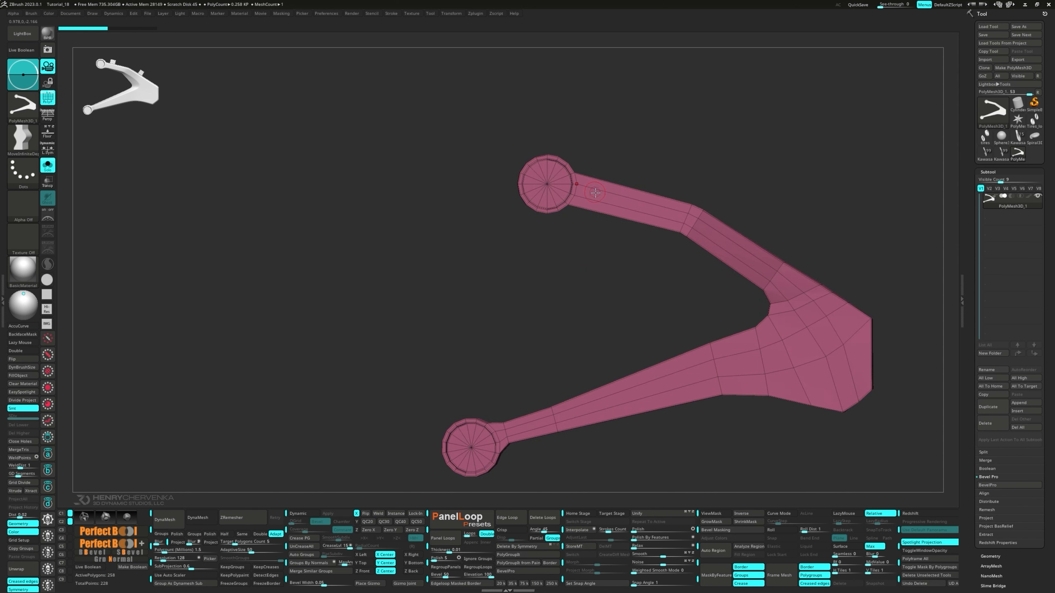
key(ctrl+shift)
ctrl+shift+drag(574, 218, 575, 219)
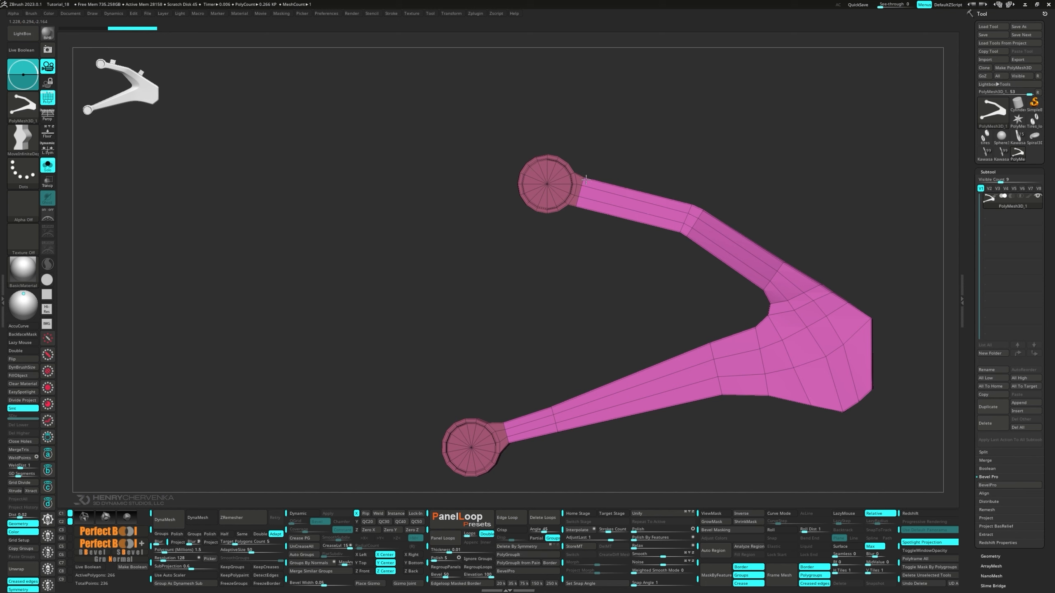
key(d)
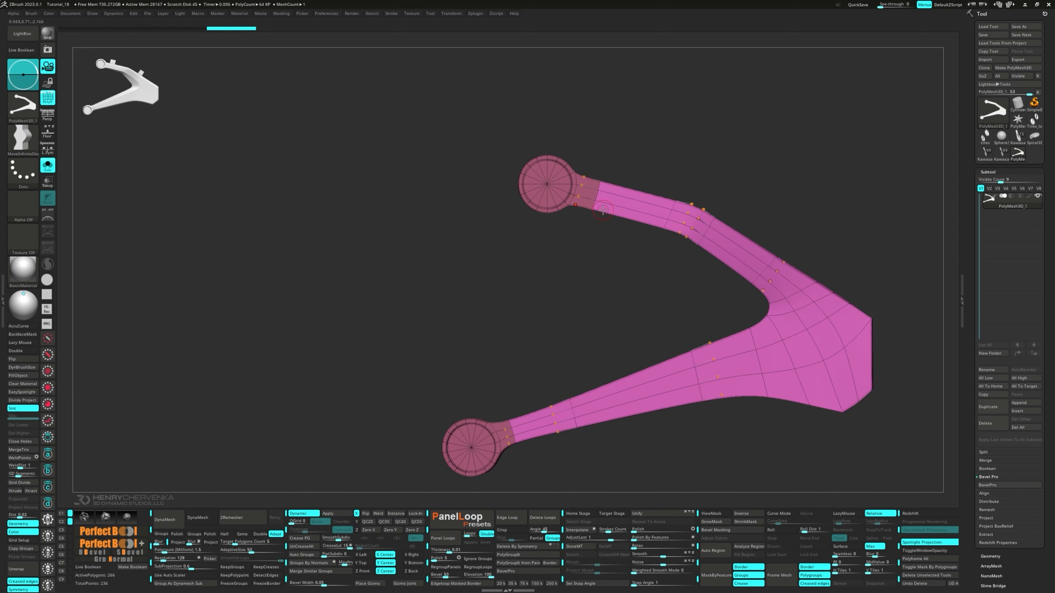
key(shift+f)
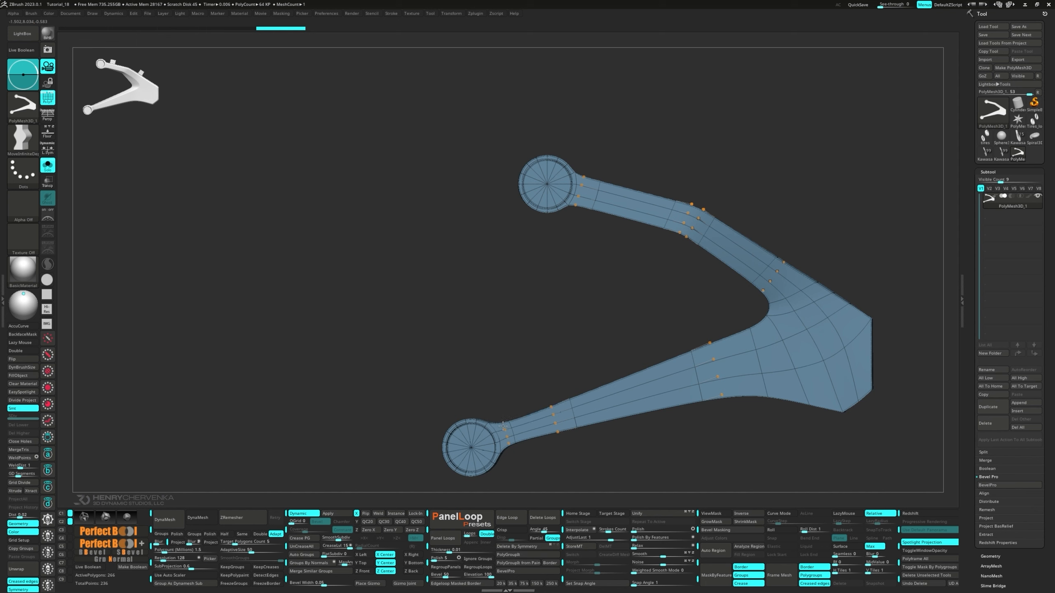
Insert an edge loop around the middle of the bracket's thickness with ZModeler.
drag(553, 353, 562, 277)
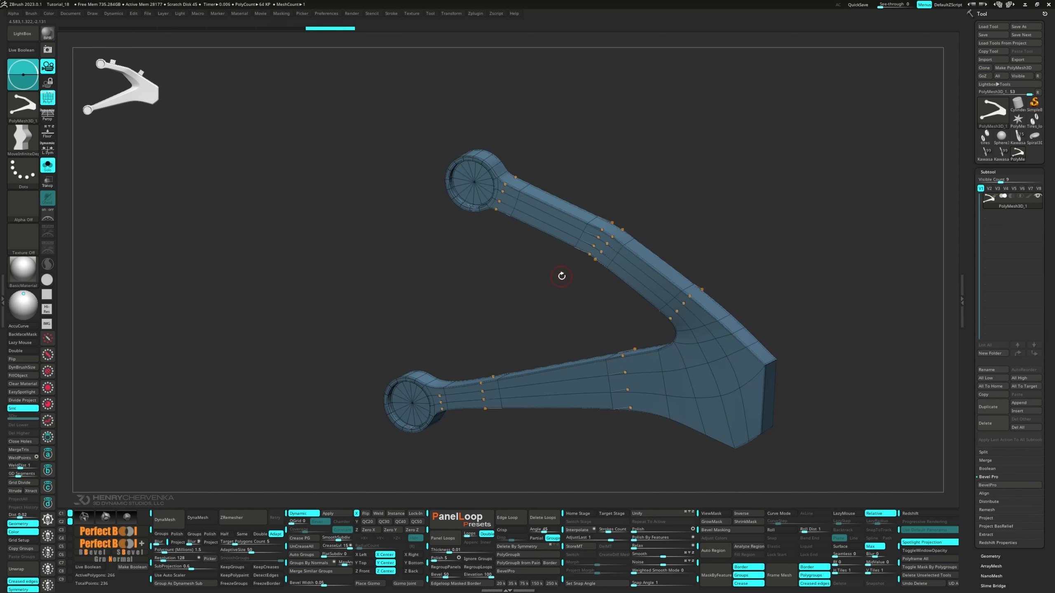
key(space)
click(557, 183)
ctrl+right_drag(550, 202, 571, 233)
key(shift+d)
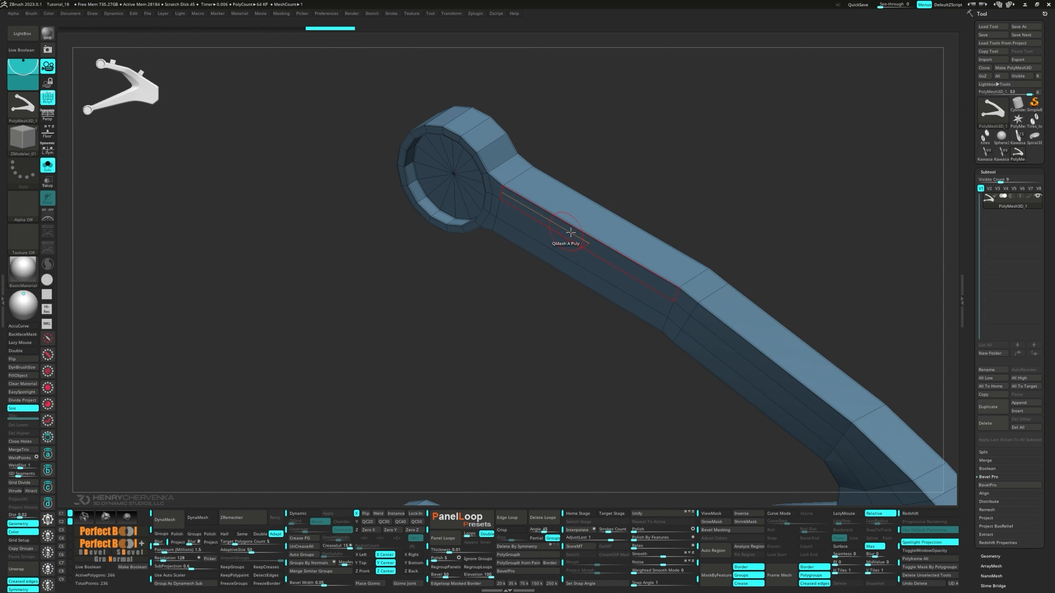
alt+right_drag(688, 270, 577, 236)
key(space)
click(571, 287)
click(583, 282)
Set the polygon action to PolyGroup and assign a new group to one half of the bracket's outer rim strip.
key(space)
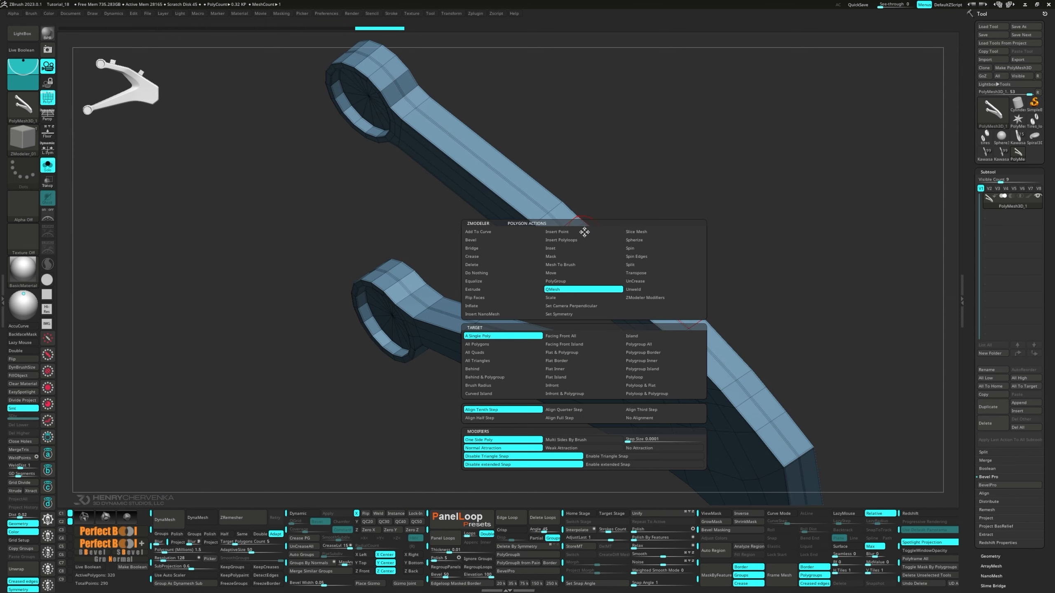
click(563, 283)
click(644, 370)
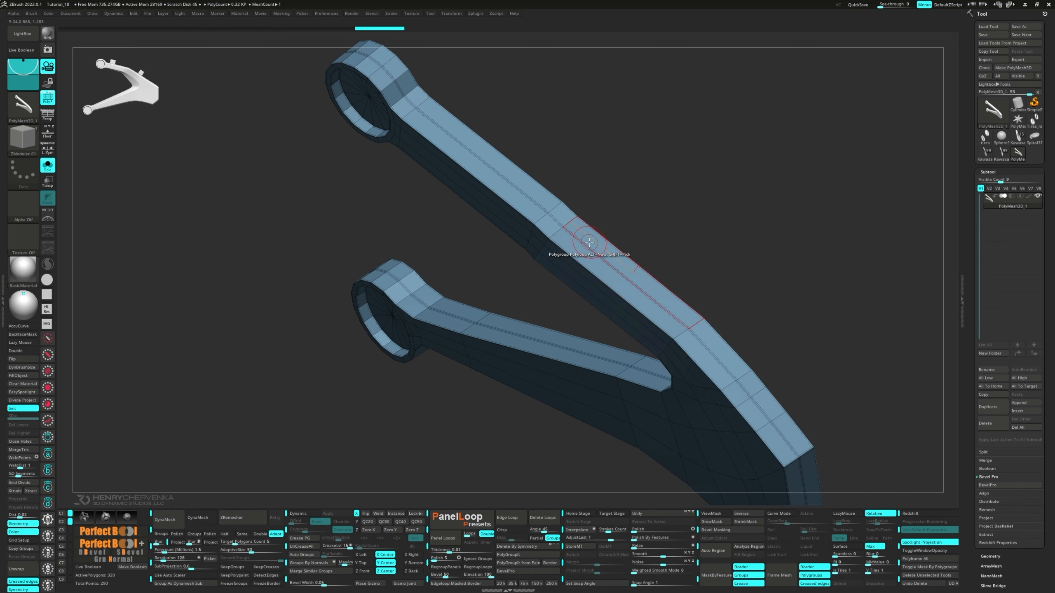
click(585, 241)
Set the PolyGroup target to a single poly and mark the grouped rim faces around the first end disc.
right_drag(564, 256, 535, 207)
key(space)
right_drag(461, 142, 274, 166)
alt+drag(272, 162, 392, 130)
mouse_move(393, 130)
ctrl+right_down()
mouse_move(386, 98)
mouse_move(313, 66)
mouse_move(401, 179)
mouse_move(424, 266)
mouse_move(337, 236)
mouse_move(327, 180)
mouse_move(314, 204)
ctrl+right_up()
alt+drag(282, 212, 288, 142)
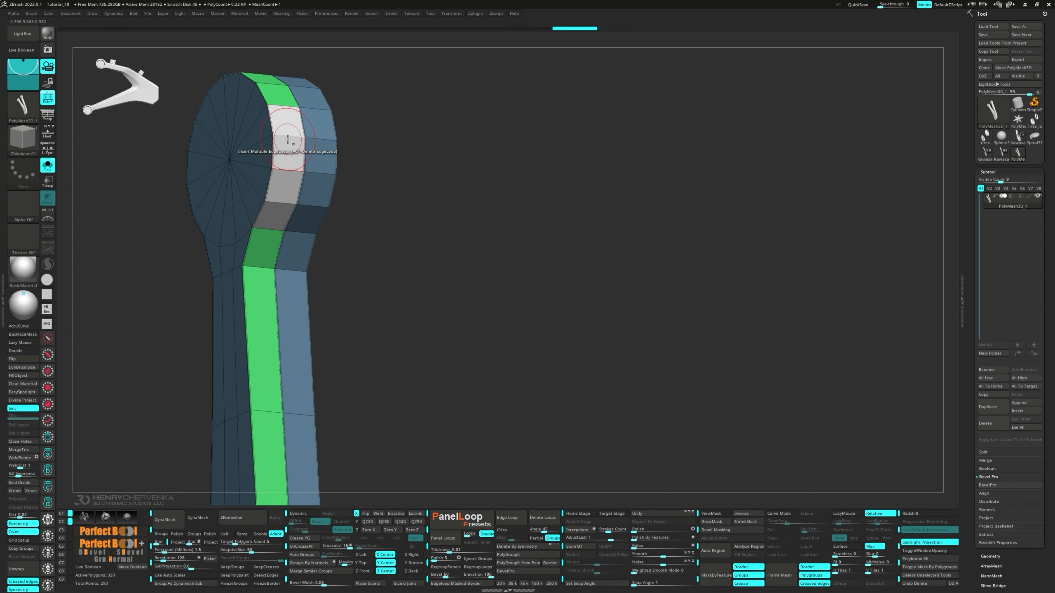
mouse_move(288, 142)
right_down()
mouse_move(268, 275)
mouse_move(291, 287)
right_up()
Mark the grouped rim faces around the other end disc and give the marked faces their own polygroup.
alt+click(265, 284)
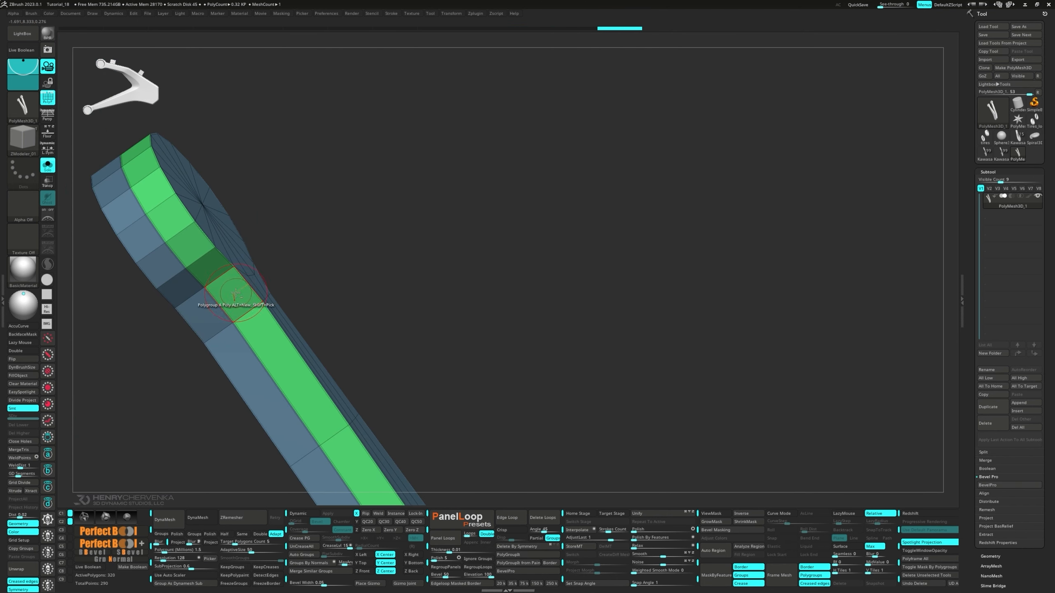
alt+drag(234, 292, 139, 164)
mouse_move(139, 164)
right_down()
mouse_move(197, 241)
mouse_move(164, 170)
right_up()
alt+drag(164, 170, 221, 265)
ctrl+right_drag(221, 266, 165, 229)
click(195, 241)
Set the ZModeler polygon action to QMesh with the Polygroup All target.
ctrl+right_drag(266, 263, 313, 275)
key(space)
click(259, 326)
click(335, 381)
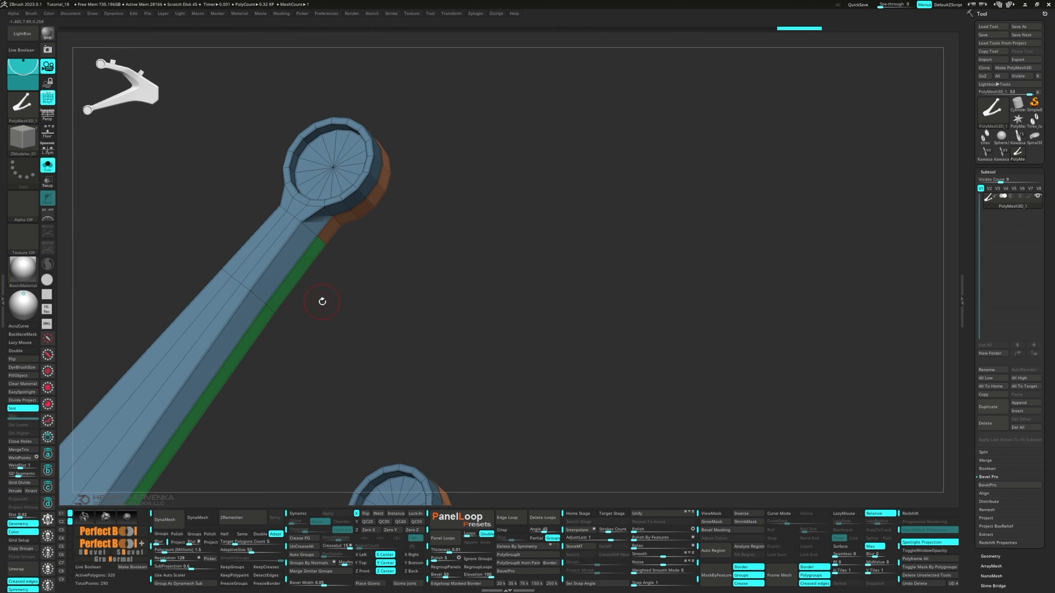
Examine the rim strips and disc ends in the smooth preview, both with the wireframe shown and hidden.
right_drag(322, 301, 304, 233)
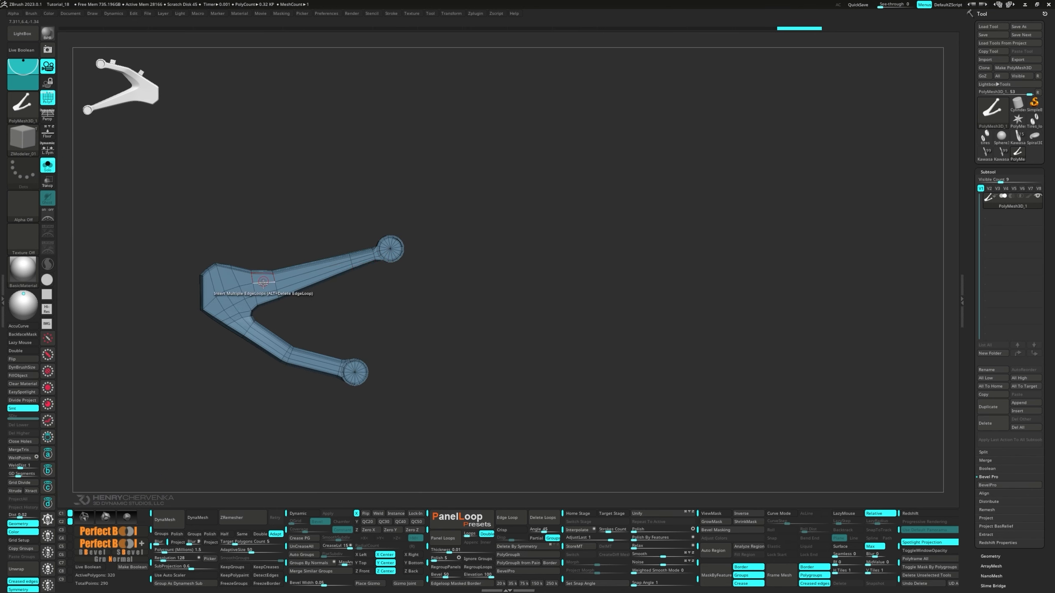
right_drag(266, 283, 303, 300)
ctrl+right_drag(383, 244, 410, 319)
key(d)
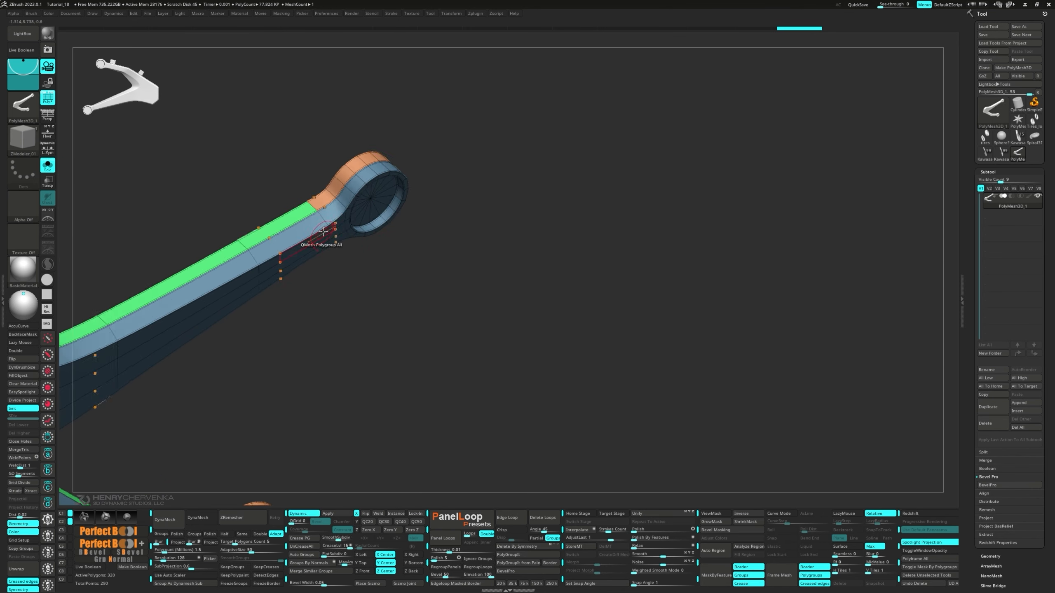
right_drag(321, 233, 317, 203)
alt+right_drag(317, 320, 387, 288)
key(shift+f)
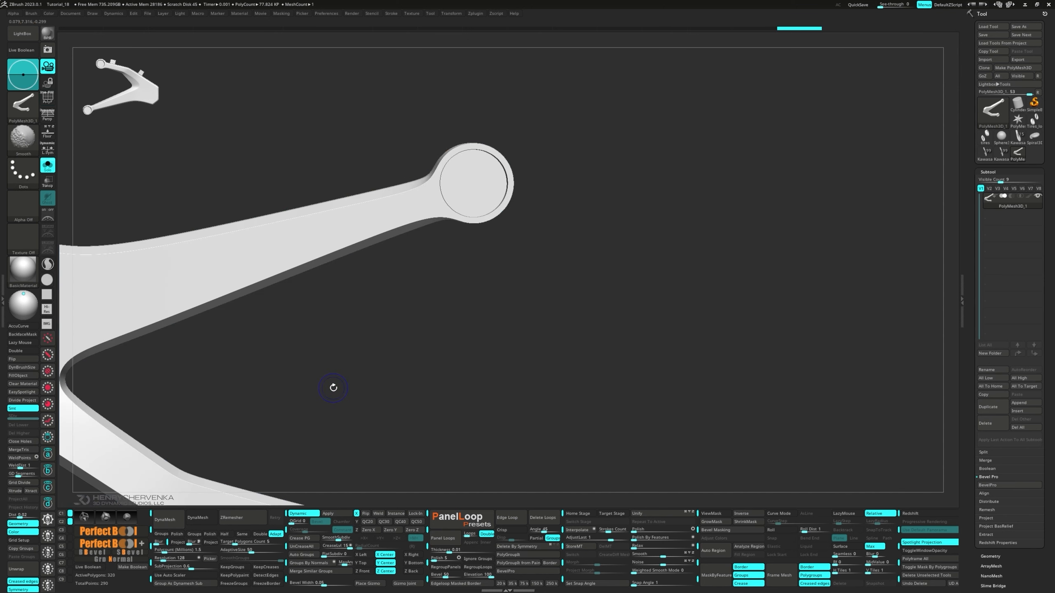
alt+right_drag(332, 385, 439, 286)
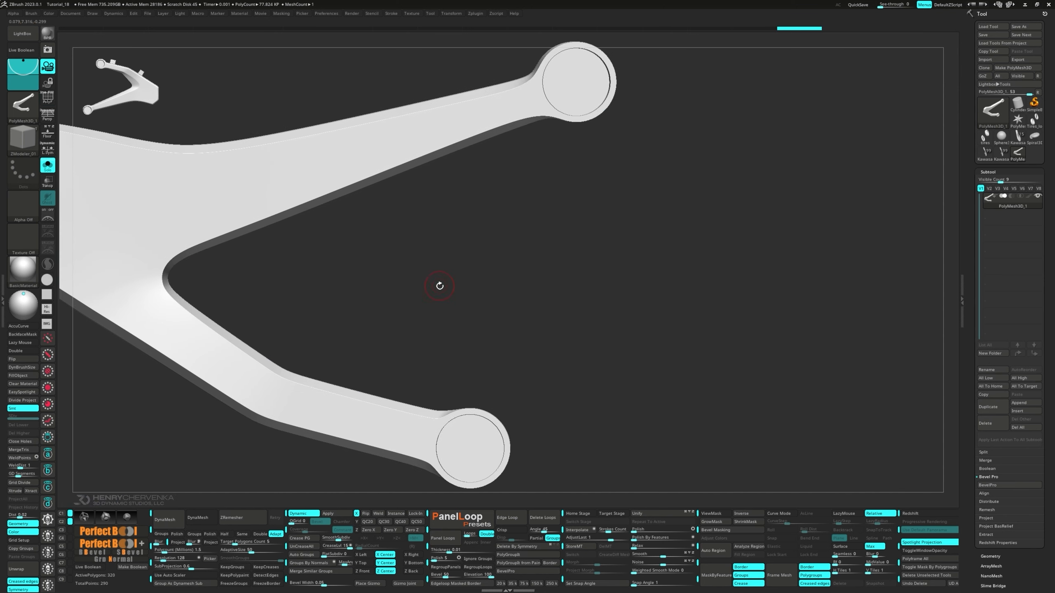
Examine both disc ends and the arm rims from several angles with the wireframe shown, in the smoothed and unsmoothed mesh.
click(328, 547)
key(f)
mouse_move(335, 243)
right_down()
mouse_move(324, 293)
mouse_move(306, 258)
mouse_move(345, 254)
right_up()
key(shift+f)
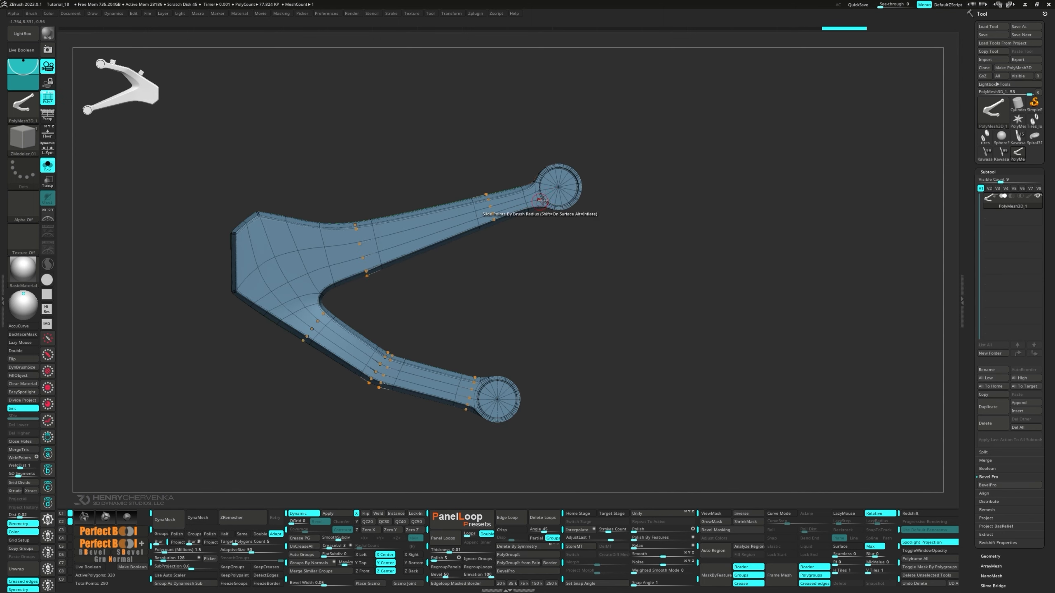
right_drag(557, 199, 492, 225)
key(space)
click(530, 233)
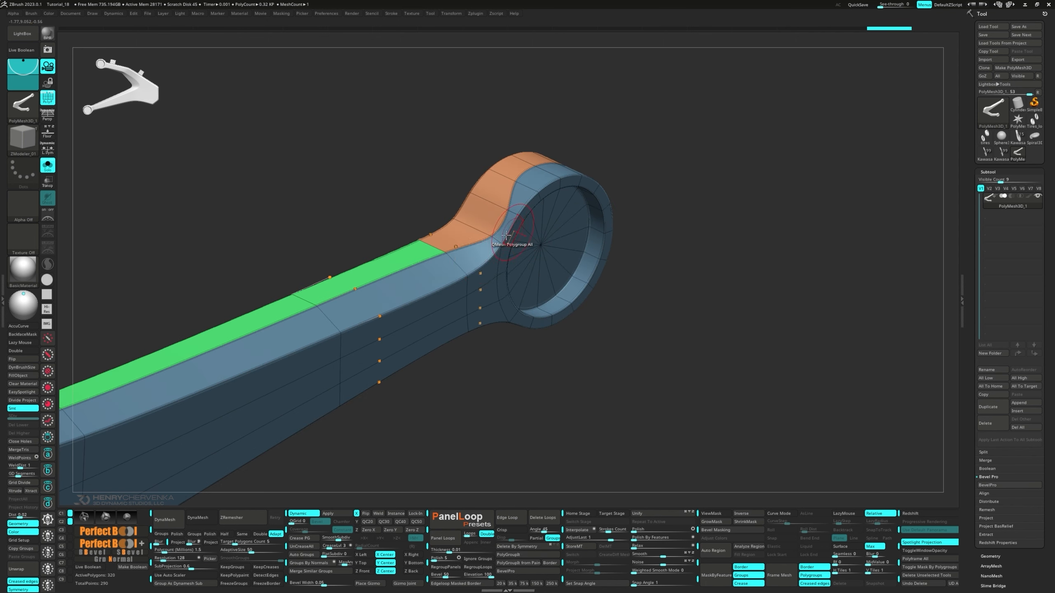
key(d)
right_drag(518, 231, 437, 226)
key(shift+d)
mouse_move(473, 271)
right_down()
mouse_move(462, 207)
mouse_move(466, 264)
right_up()
drag(466, 265, 433, 270)
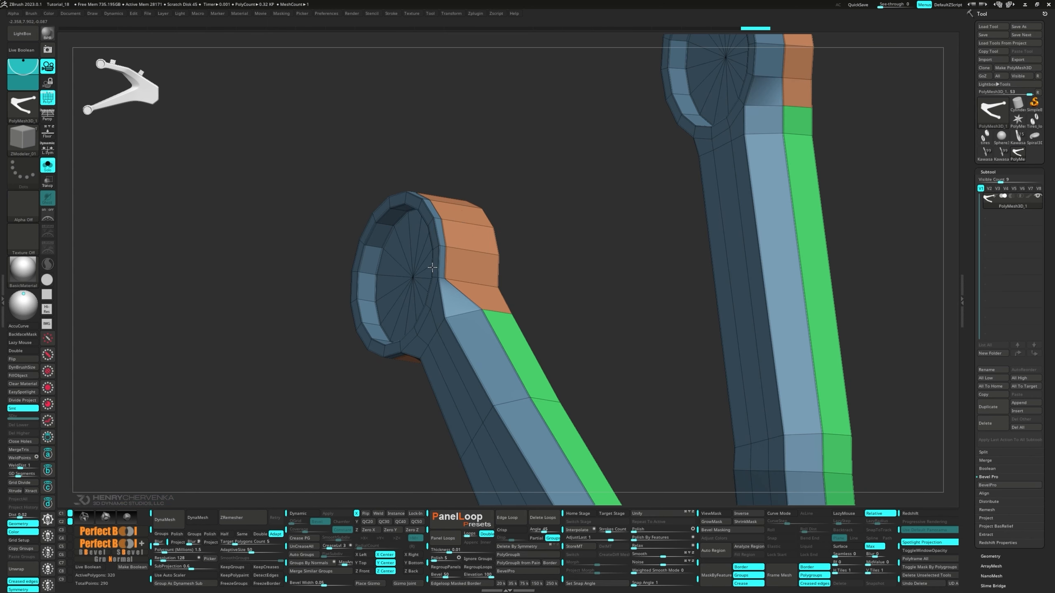
ctrl+right_drag(433, 270, 440, 237)
alt+right_drag(601, 186, 543, 233)
drag(541, 214, 504, 209)
right_drag(530, 207, 486, 245)
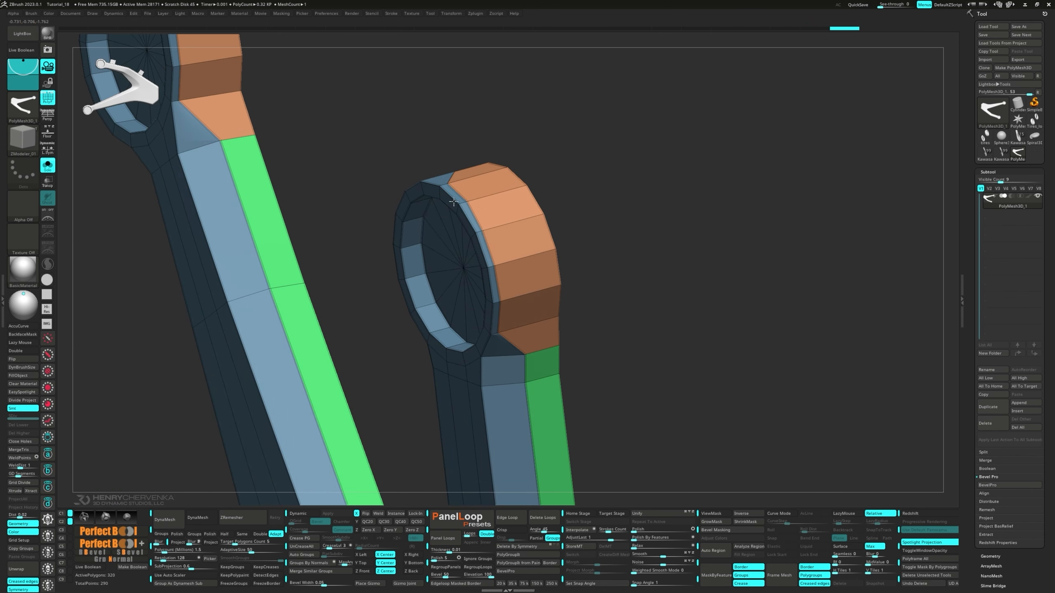
right_drag(488, 191, 412, 224)
drag(345, 200, 303, 271)
Isolate the inner notch faces with an inverted mask, try to move them toward the bracket's open side, and clear the mask.
right_drag(317, 278, 291, 249)
ctrl+right_drag(291, 249, 258, 200)
alt+right_drag(233, 254, 327, 210)
mouse_move(324, 209)
ctrl+mouse_down()
mouse_move(308, 250)
mouse_move(343, 224)
ctrl+mouse_up()
right_drag(349, 245, 356, 309)
ctrl+click(368, 344)
key(f)
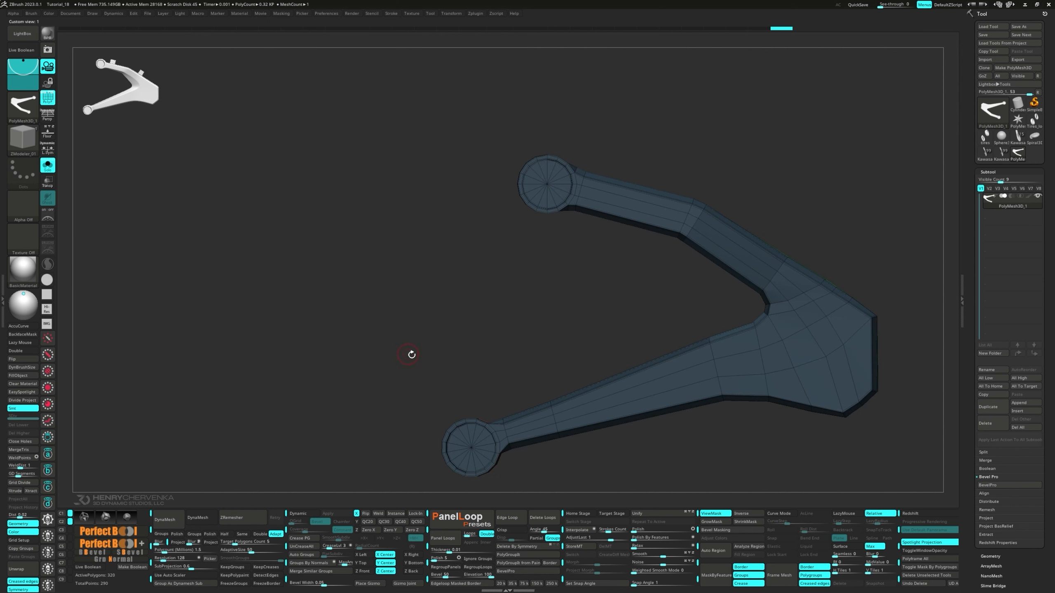
key(d)
key(w)
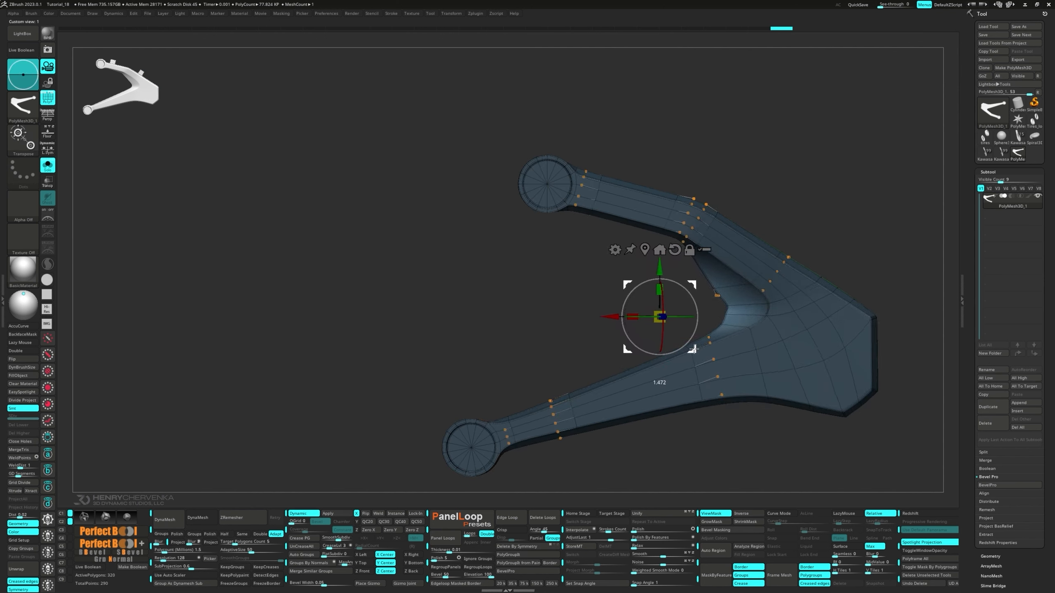
drag(698, 348, 696, 348)
key(q)
ctrl+drag(541, 323, 596, 317)
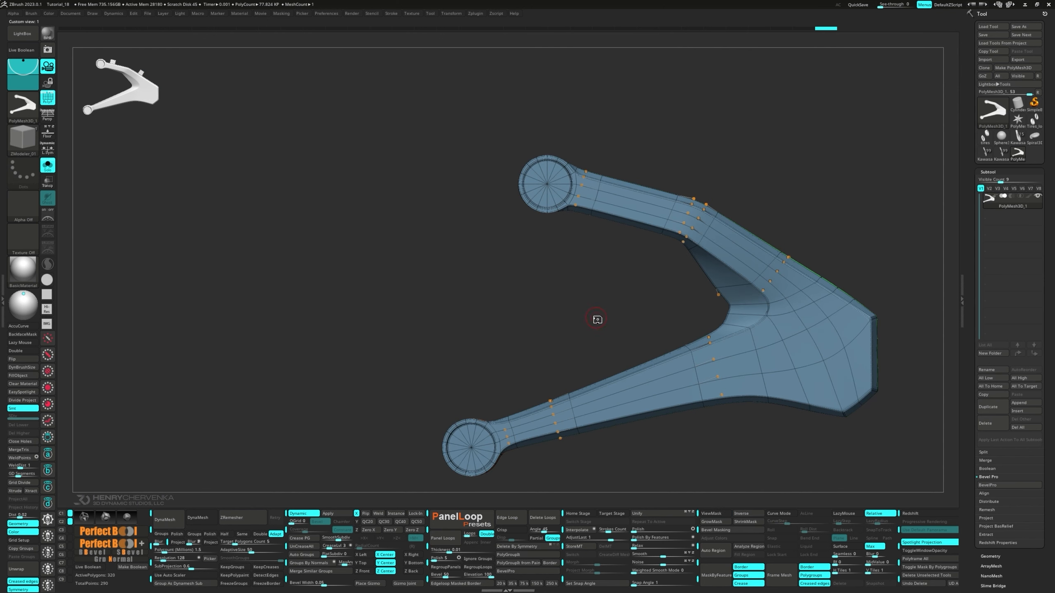
Switch to the MoveInfiniteDepth brush and undo the notch move back to the masked state.
key(grave)
click(660, 252)
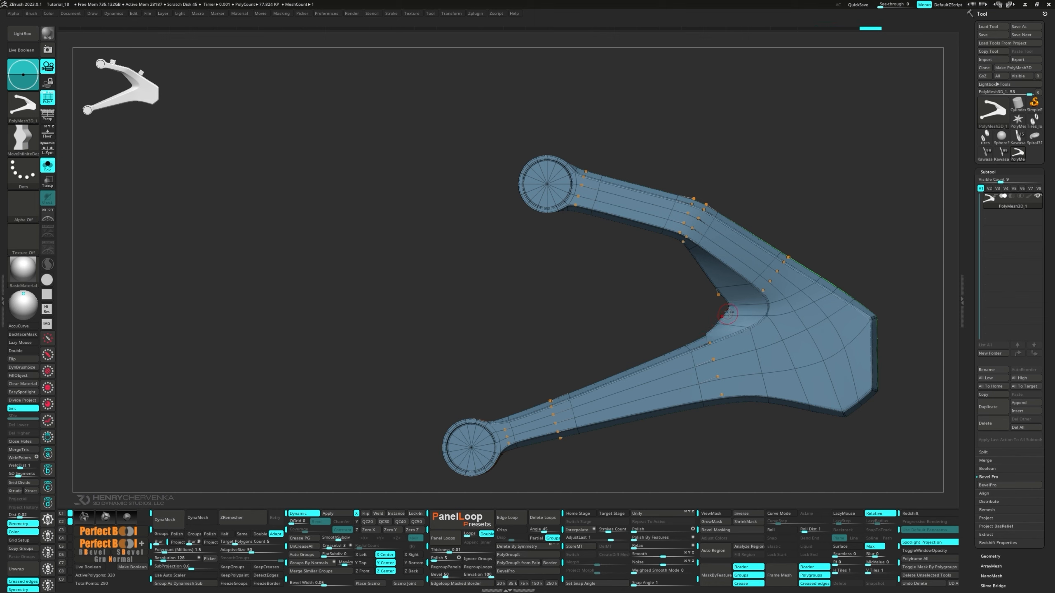
right_drag(717, 331, 767, 332)
key(ctrl+z)
key(ctrl+z)
key(ctrl+z)
key(ctrl+z)
key(ctrl+h)
key(ctrl+z)
key(ctrl+z)
key(ctrl+z)
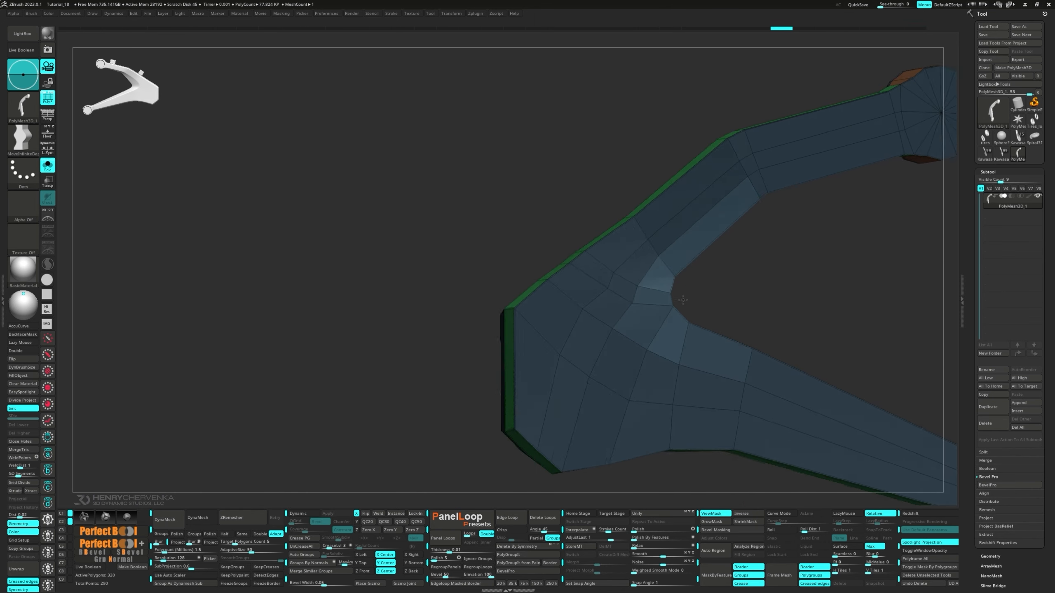
Try again to move the isolated notch faces, undo the move and clear the mask.
mouse_move(673, 315)
right_down()
mouse_move(634, 325)
mouse_move(700, 302)
mouse_move(682, 289)
mouse_move(670, 316)
mouse_move(746, 335)
right_up()
key(ctrl+shift+z)
key(w)
drag(748, 342, 711, 342)
mouse_move(710, 343)
right_down()
mouse_move(792, 353)
mouse_move(617, 309)
right_up()
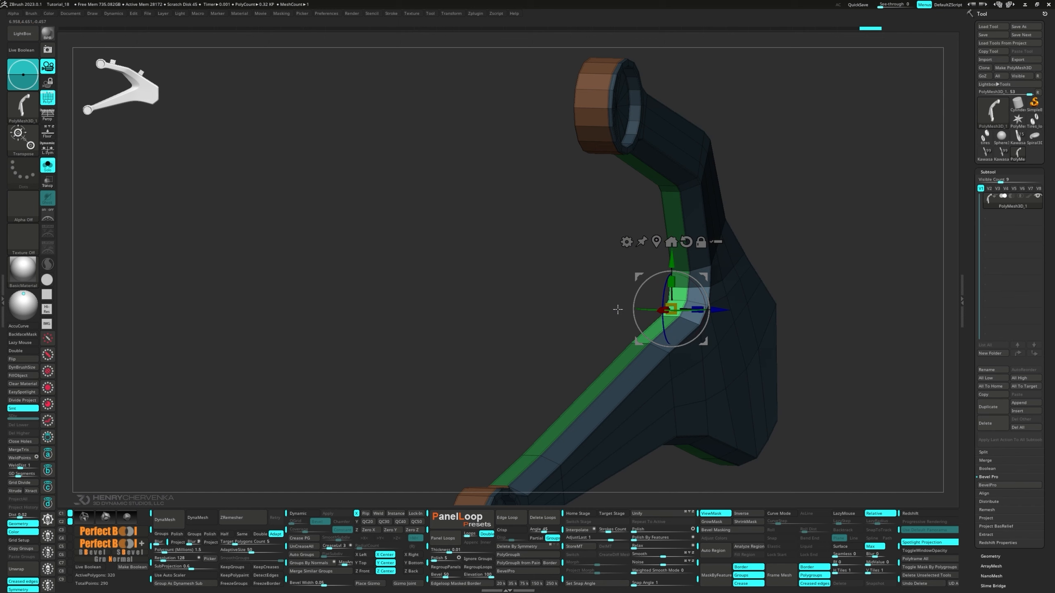
key(ctrl+z)
key(q)
ctrl+drag(617, 309, 590, 327)
With ZModeler targeting a single poly, mask the rim faces in the inner notch and invert the mask.
mouse_move(590, 326)
right_down()
mouse_move(530, 337)
mouse_move(582, 353)
right_up()
key(space)
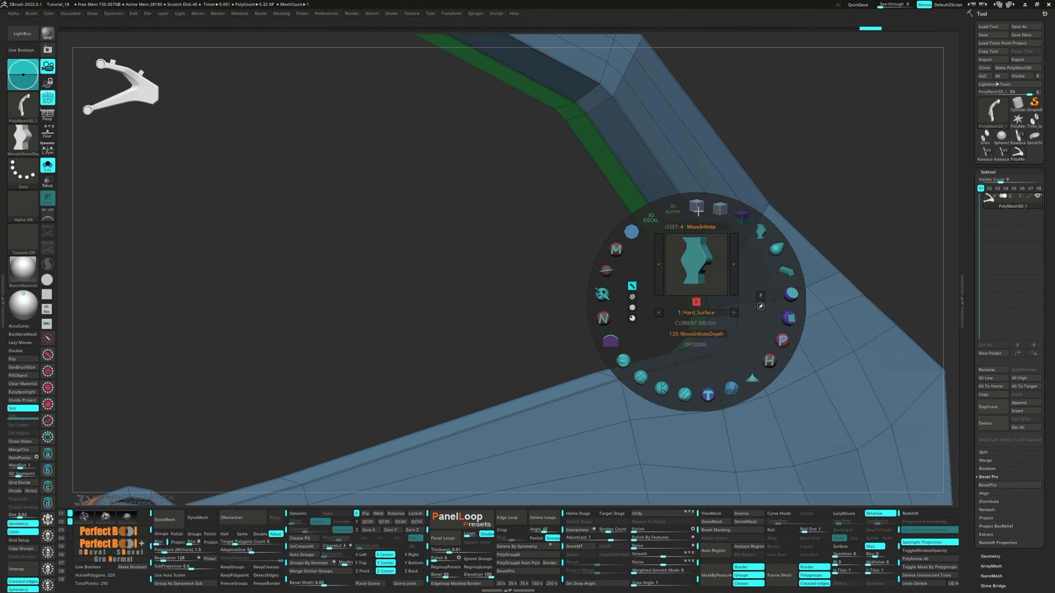
click(698, 212)
right_drag(639, 270, 695, 323)
key(space)
click(674, 310)
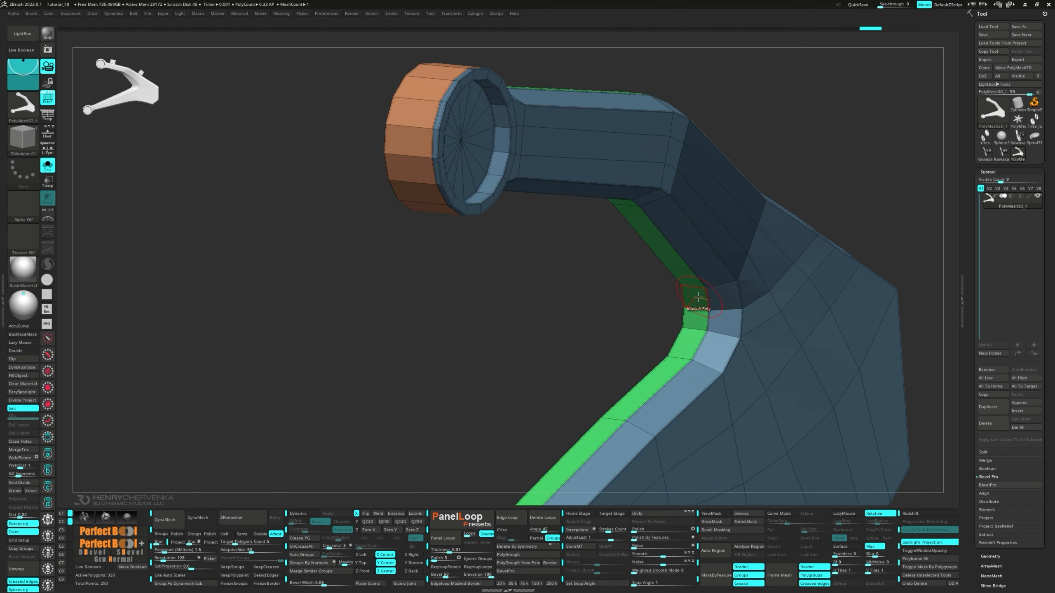
click(688, 343)
ctrl+click(586, 330)
key(w)
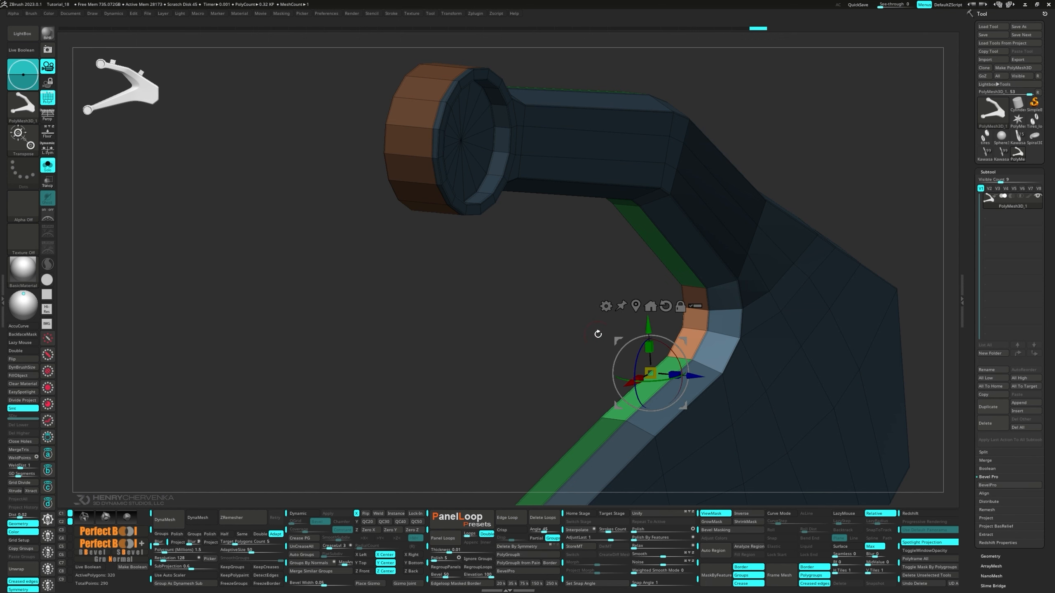
Move the isolated notch rim faces toward the bracket's open side in the flat view and clear the mask.
right_drag(598, 335, 560, 349)
alt+right_drag(559, 350, 478, 262)
alt+click(585, 218)
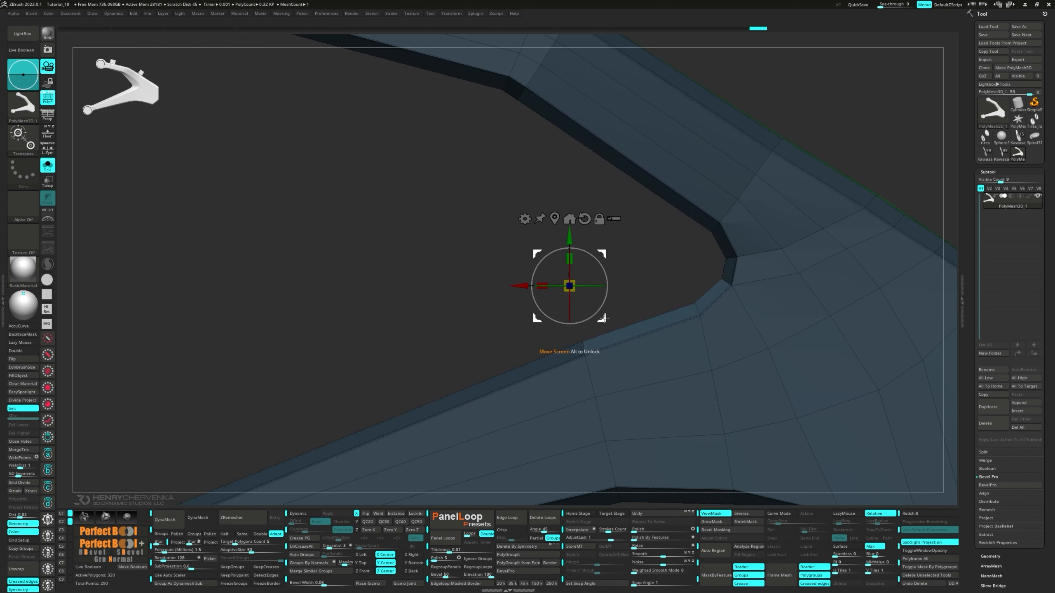
drag(605, 319, 563, 314)
key(f)
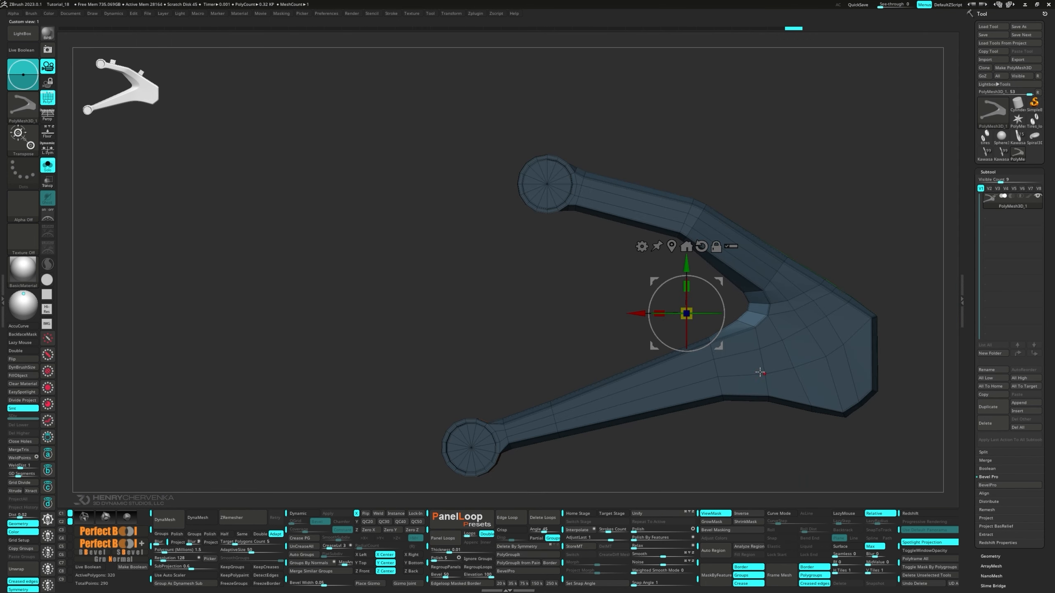
drag(717, 349, 696, 354)
key(d)
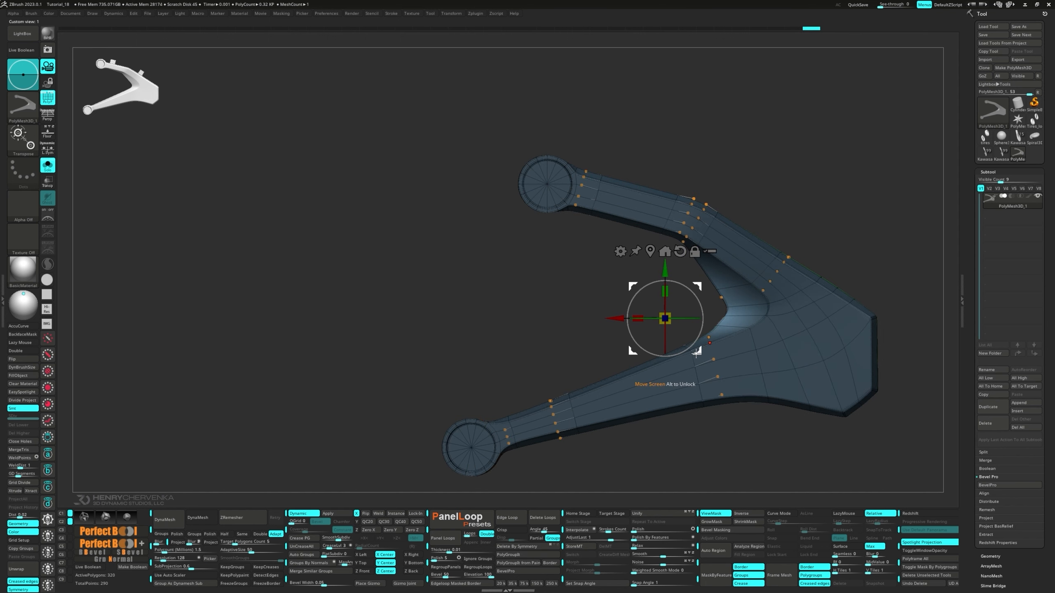
ctrl+drag(584, 328, 551, 328)
key(q)
Slide the edges across the inner notch rim with ZModeler's Slide Edge to refine the notch curve.
right_drag(551, 327, 615, 325)
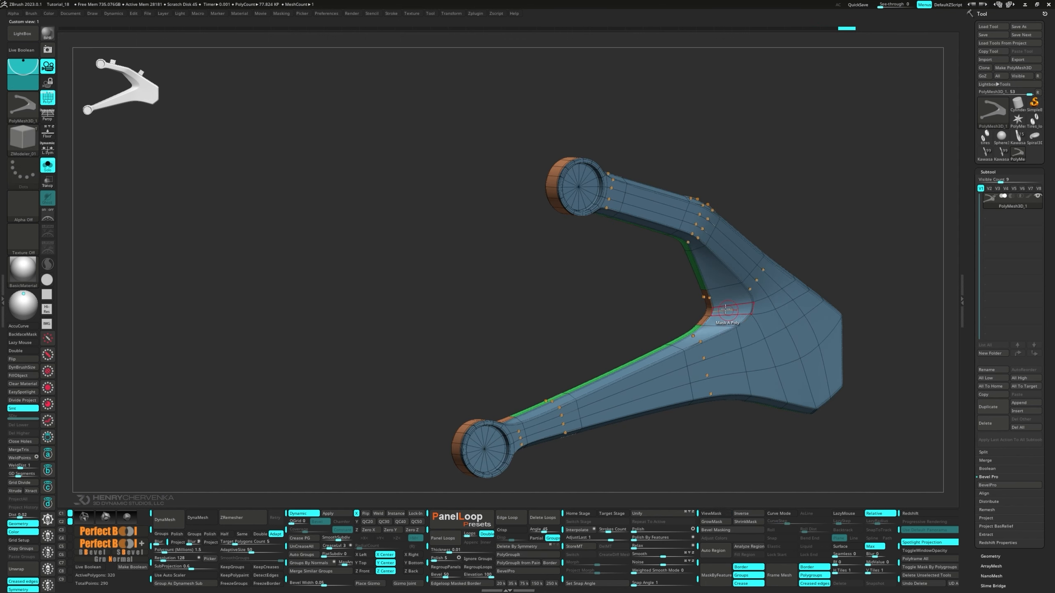
ctrl+right_drag(706, 302, 725, 315)
key(space)
drag(727, 295, 727, 278)
right_drag(729, 283, 735, 353)
drag(709, 374, 697, 386)
drag(723, 352, 729, 324)
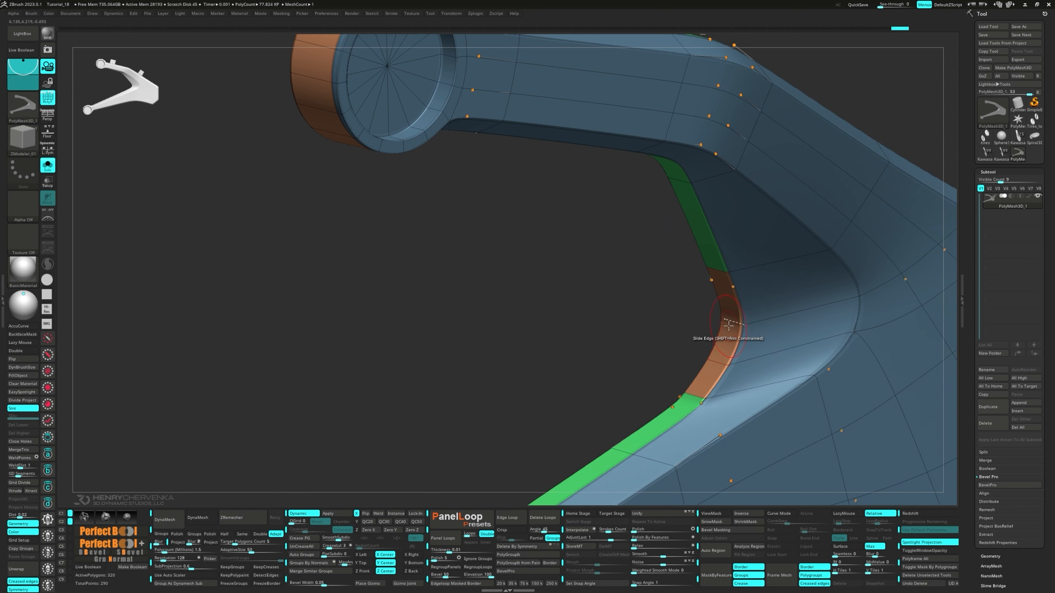
key(f)
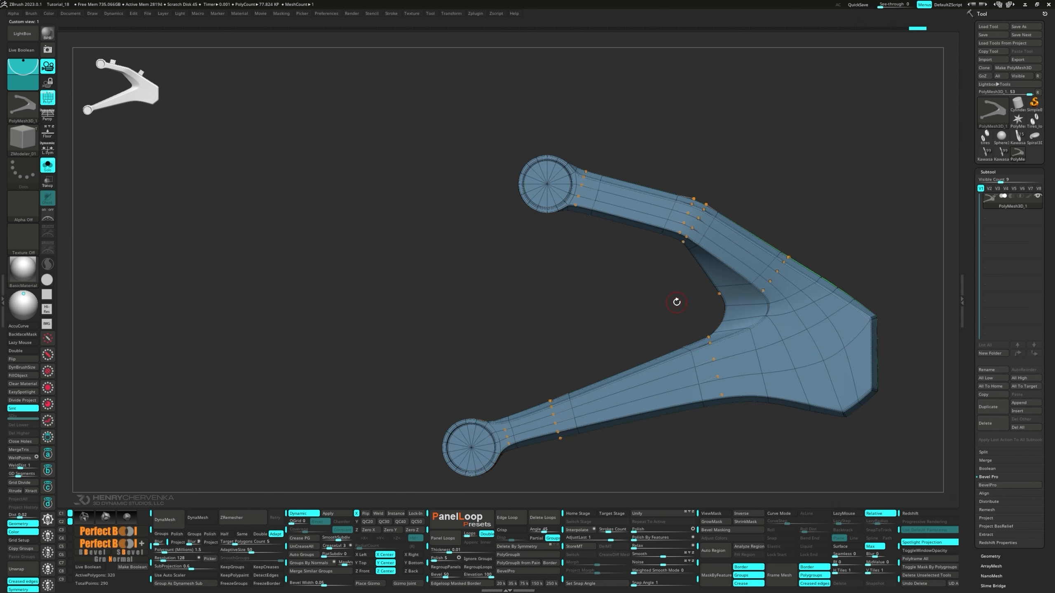
With the MoveInfiniteDepth brush, nudge the rim points at the bent arm's inner corner and beside the inner notch.
key(space)
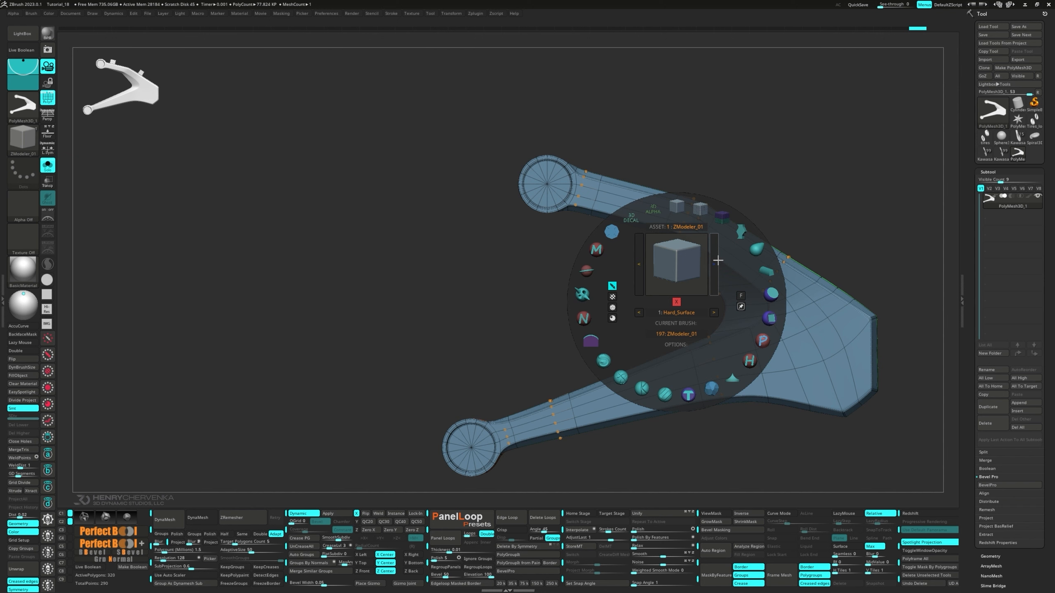
click(743, 239)
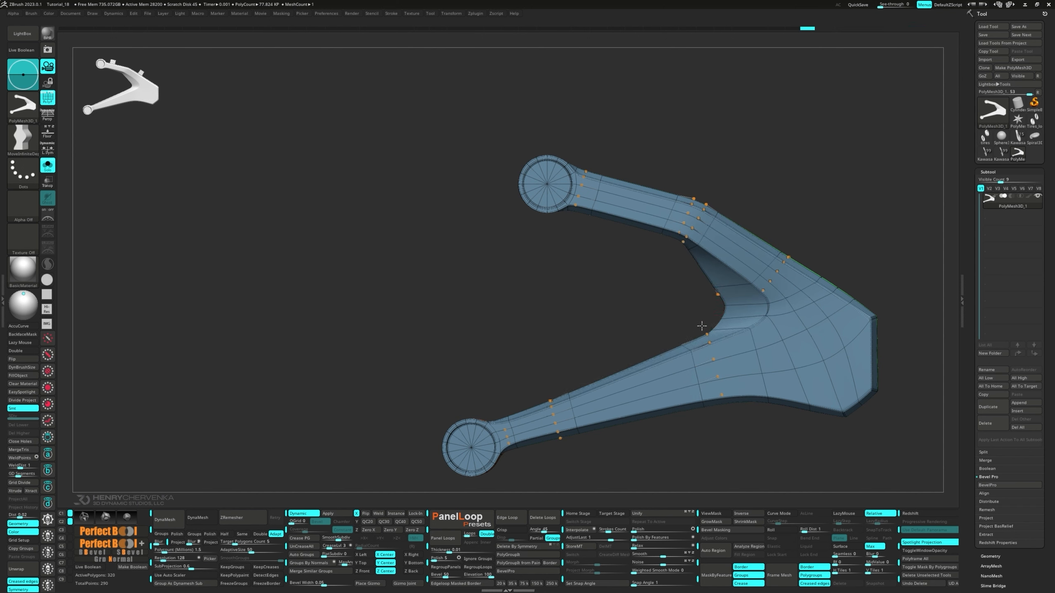
drag(683, 247, 681, 254)
key(shift+d)
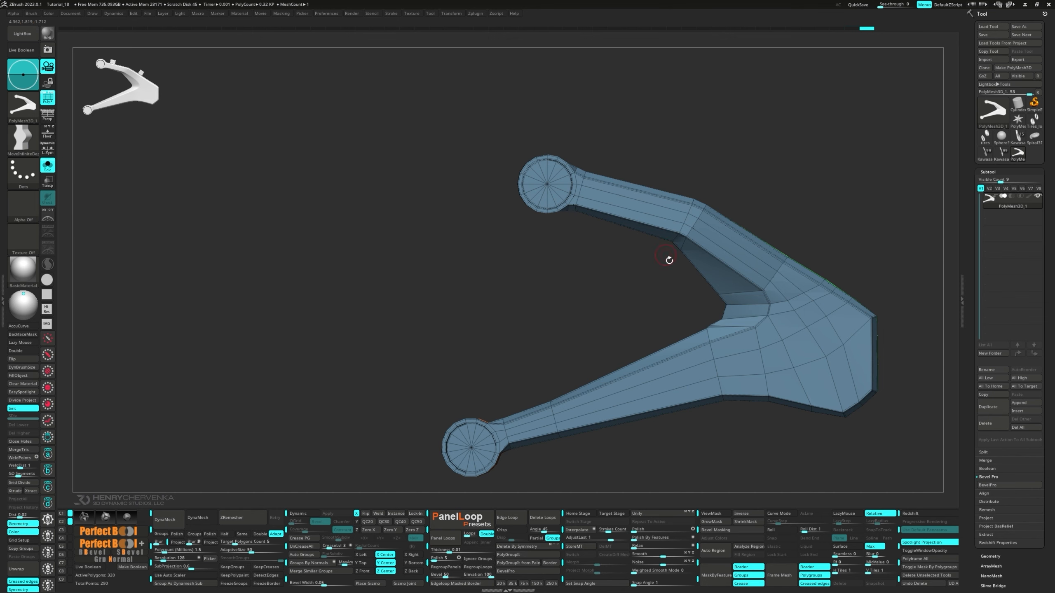
drag(714, 329, 713, 327)
ctrl+right_drag(713, 327, 738, 319)
Return to the ZModeler brush and slide the rim edge at the notch's transition into the straight arm.
key(space)
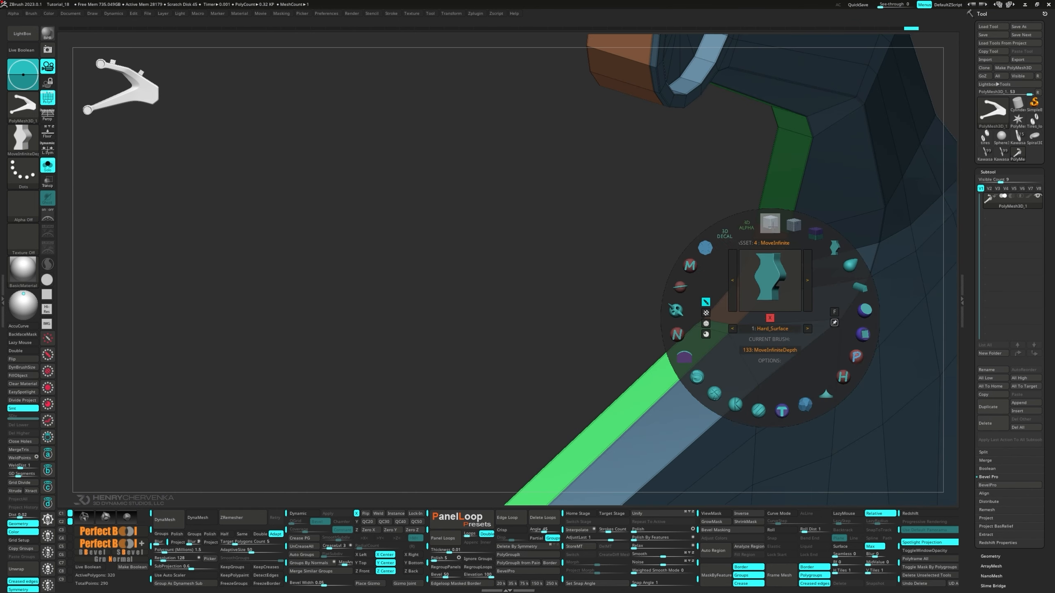
click(770, 224)
key(space)
drag(720, 322, 730, 311)
mouse_move(728, 311)
right_down()
mouse_move(716, 299)
mouse_move(757, 337)
right_up()
With the MoveInfiniteDepth brush, adjust the rim points where the bent arm meets its end disc, checking against the smooth preview.
key(space)
click(689, 249)
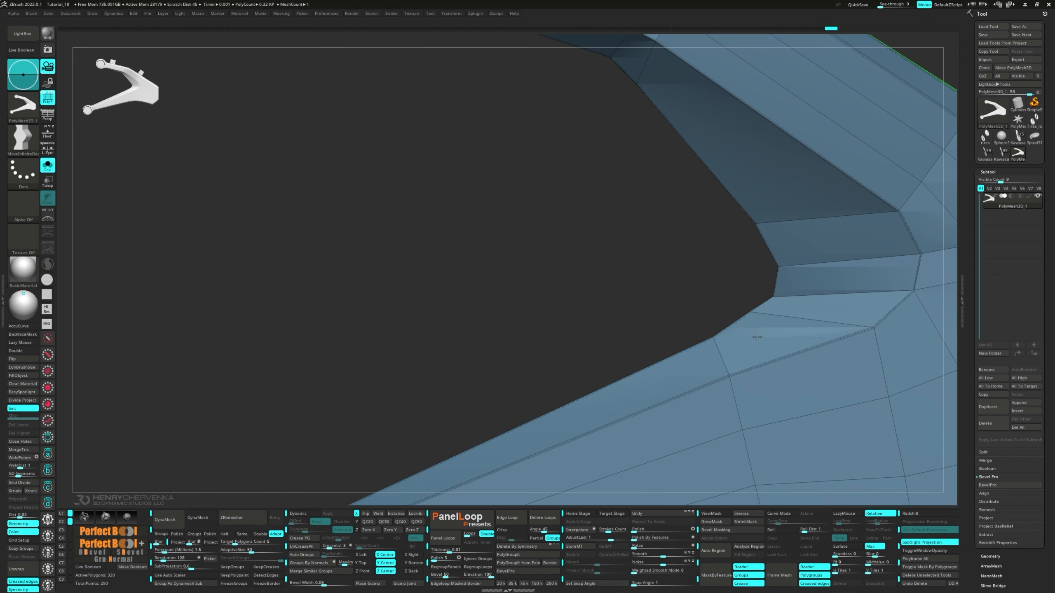
key(d)
key(shift+1)
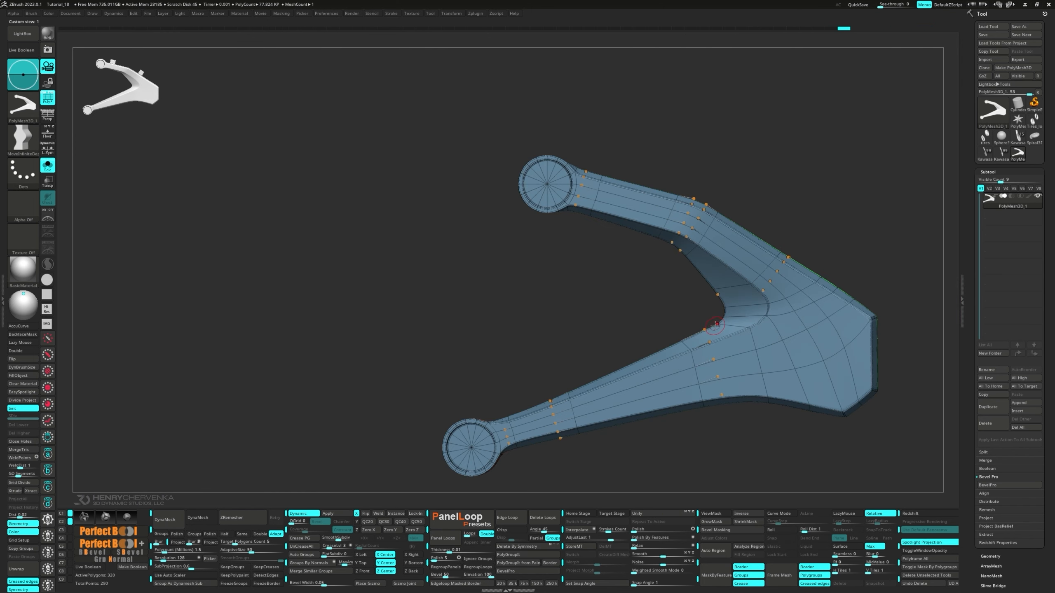
ctrl+right_drag(592, 174, 588, 213)
key(shift+d)
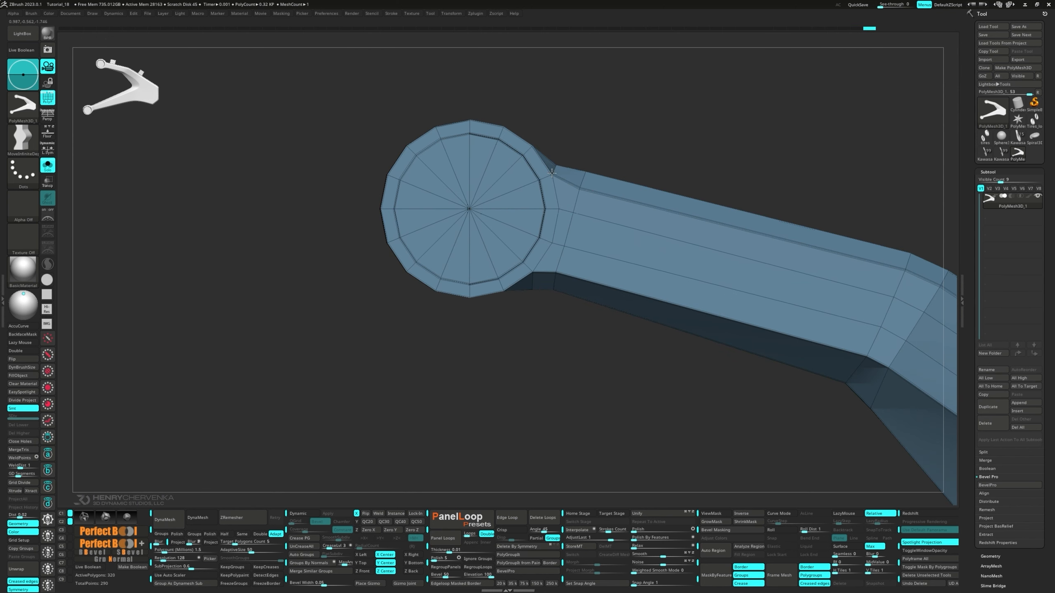
key(d)
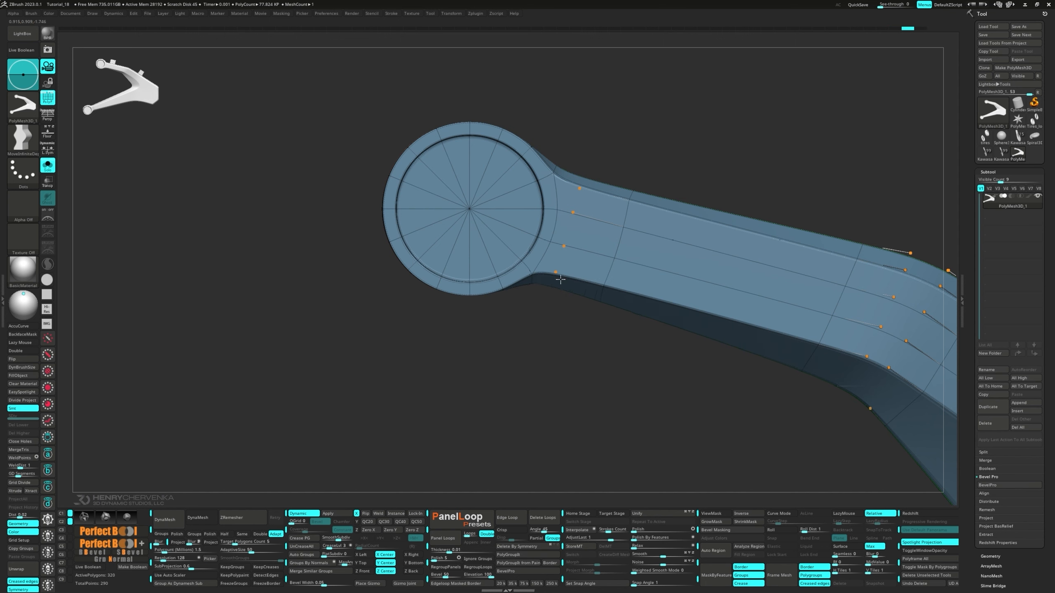
drag(561, 280, 560, 276)
Nudge the rim points along the straight arm near its end disc, undoing the unwanted adjustment.
right_drag(561, 276, 504, 283)
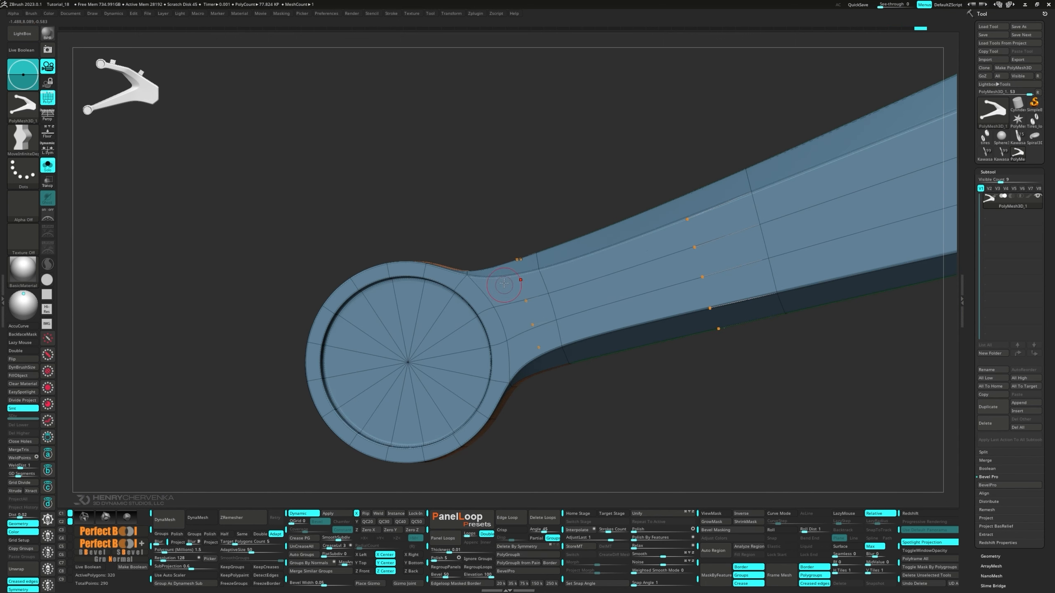
click(516, 264)
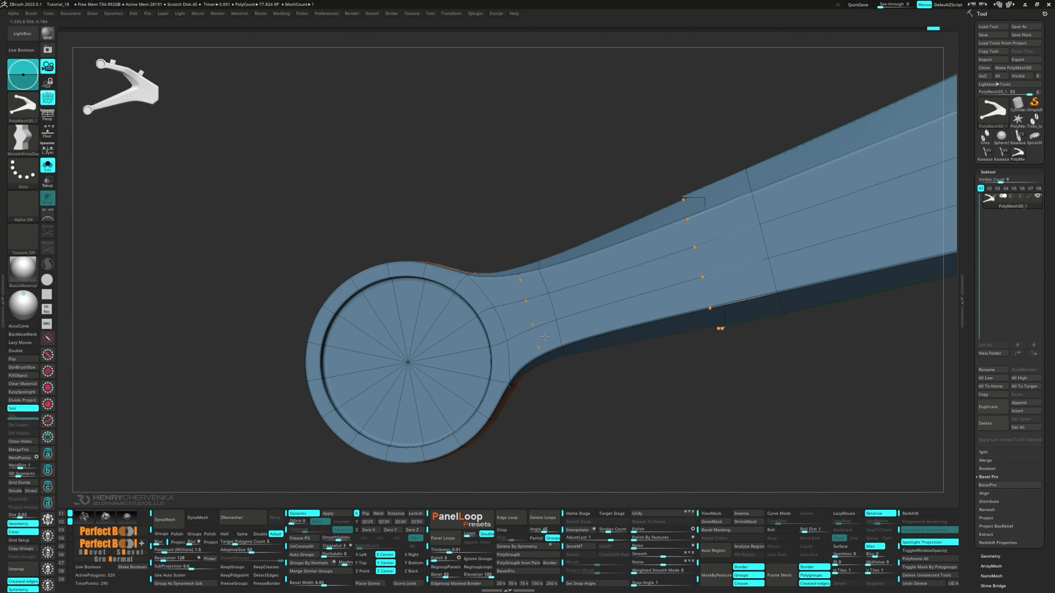
key(ctrl+z)
drag(716, 311, 716, 310)
mouse_move(716, 310)
ctrl+right_down()
mouse_move(615, 264)
mouse_move(652, 258)
ctrl+right_up()
alt+right_drag(651, 258, 647, 327)
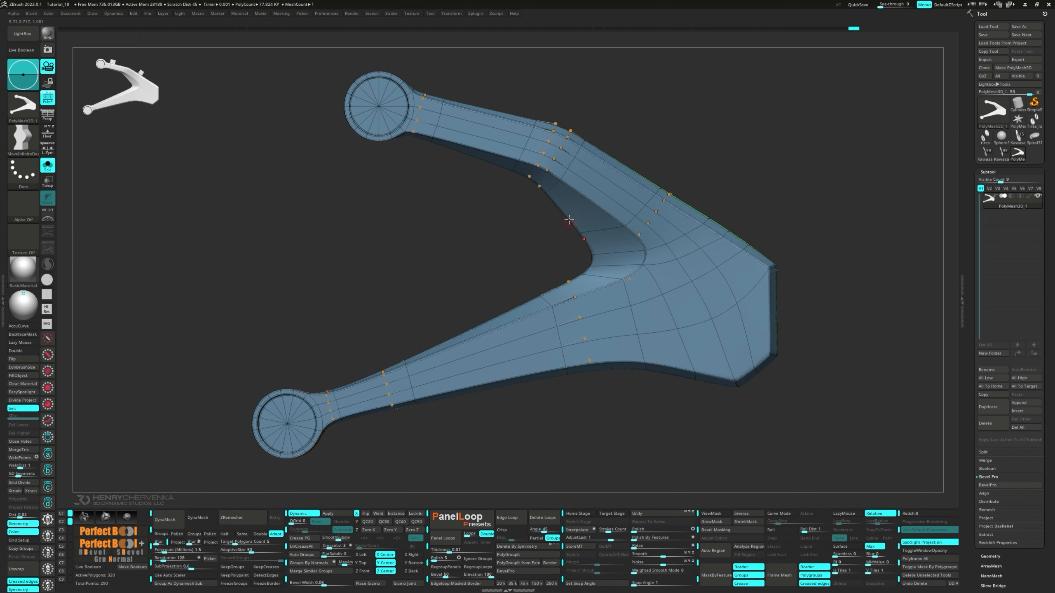
Slice new edge loops across the bent arm near its disc end in the saved flat view.
key(shift+1)
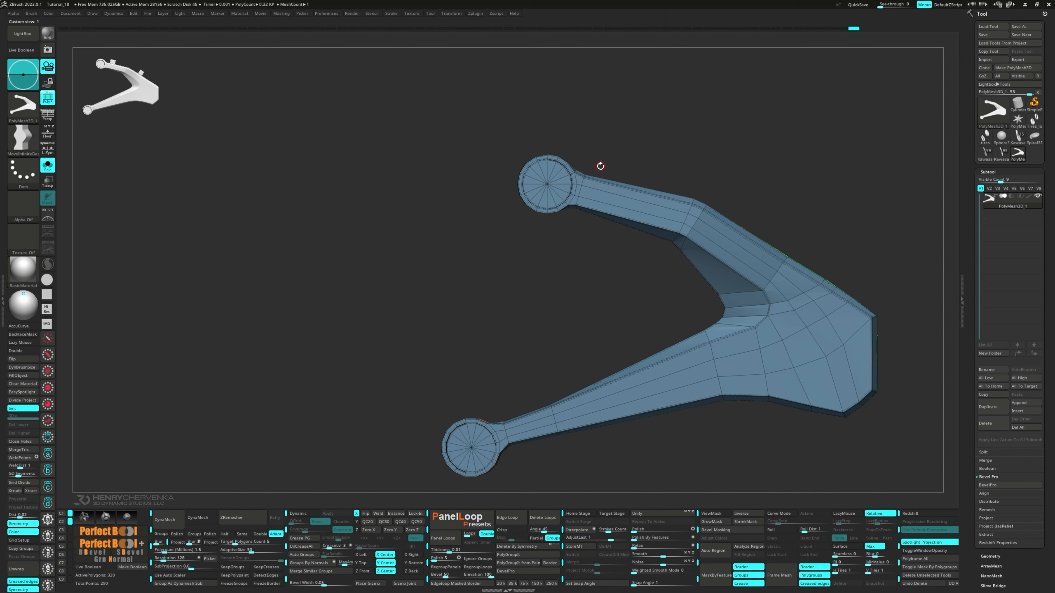
mouse_move(606, 141)
ctrl+shift+mouse_down()
mouse_move(581, 252)
mouse_move(620, 278)
mouse_move(610, 277)
ctrl+shift+mouse_up()
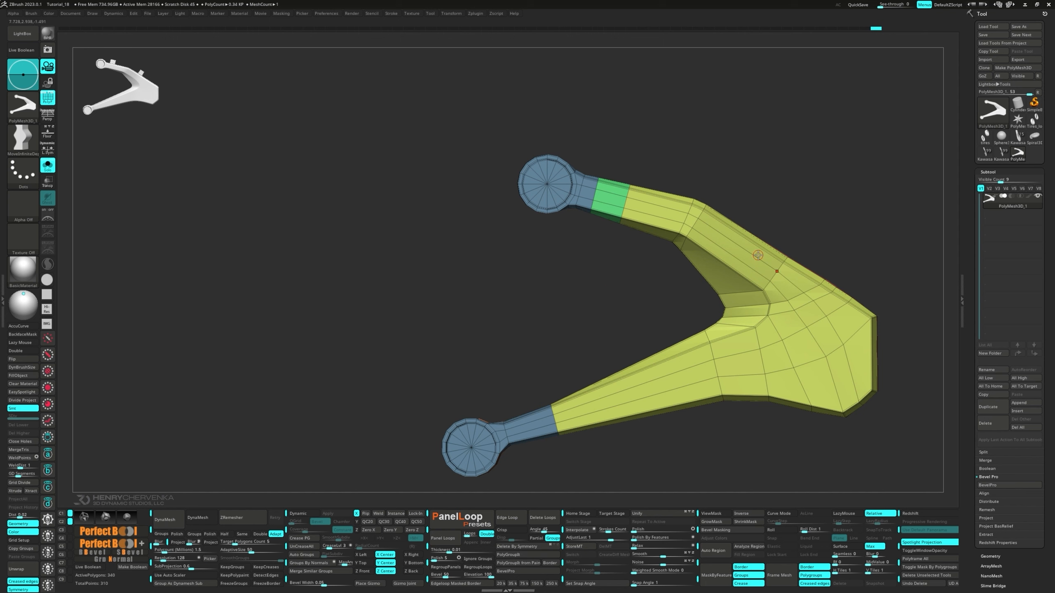
Isolate the edge loop between the bend and the wide end with a lasso mask, shift it slightly toward the bend, and clear the mask.
right_drag(780, 261, 802, 248)
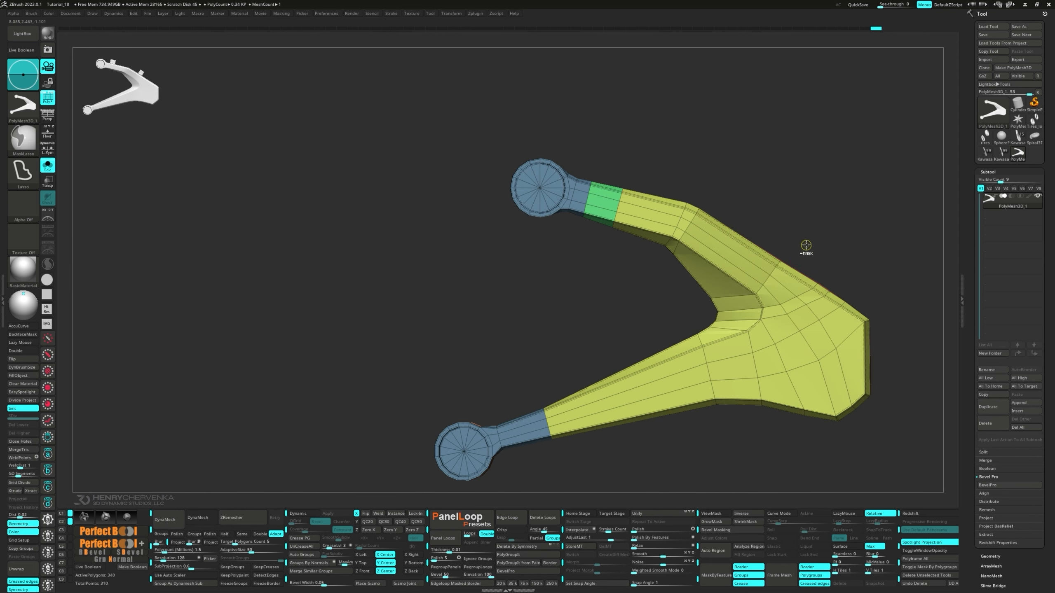
mouse_move(804, 249)
ctrl+mouse_down()
mouse_move(797, 218)
mouse_move(796, 270)
ctrl+mouse_up()
key(w)
click(772, 277)
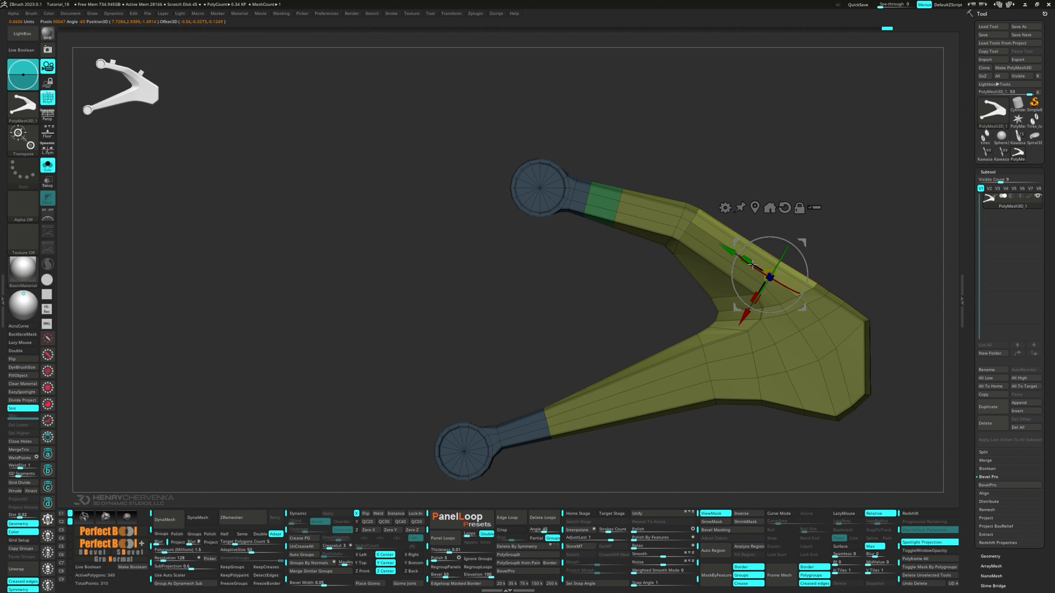
drag(732, 251, 729, 250)
ctrl+drag(608, 271, 613, 294)
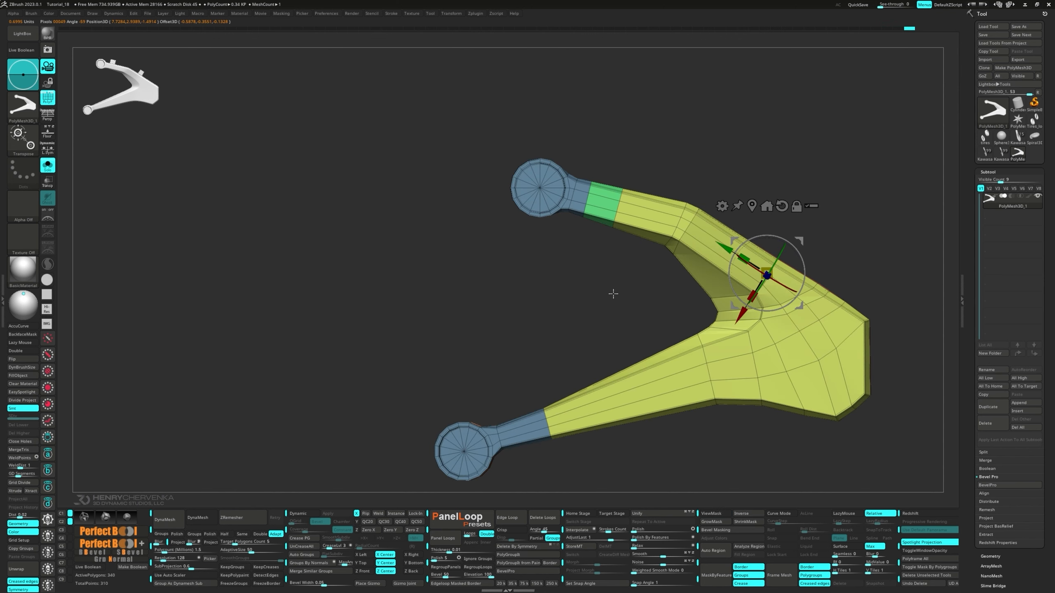
Insert a single edge loop across the bent arm between the bend and the wide end with ZModeler.
key(Tab)
key(Tab)
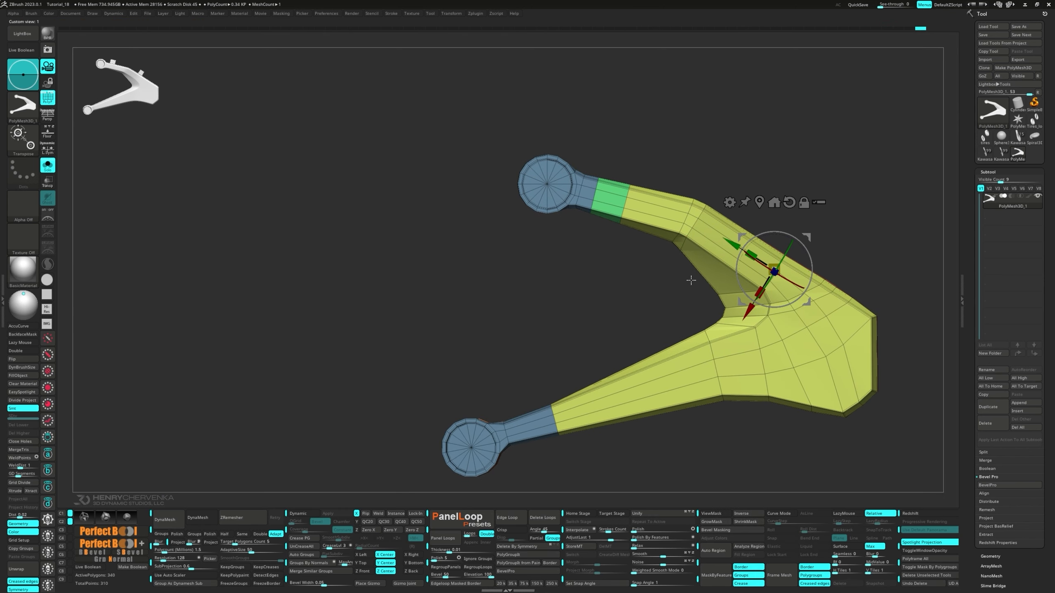
key(q)
key(space)
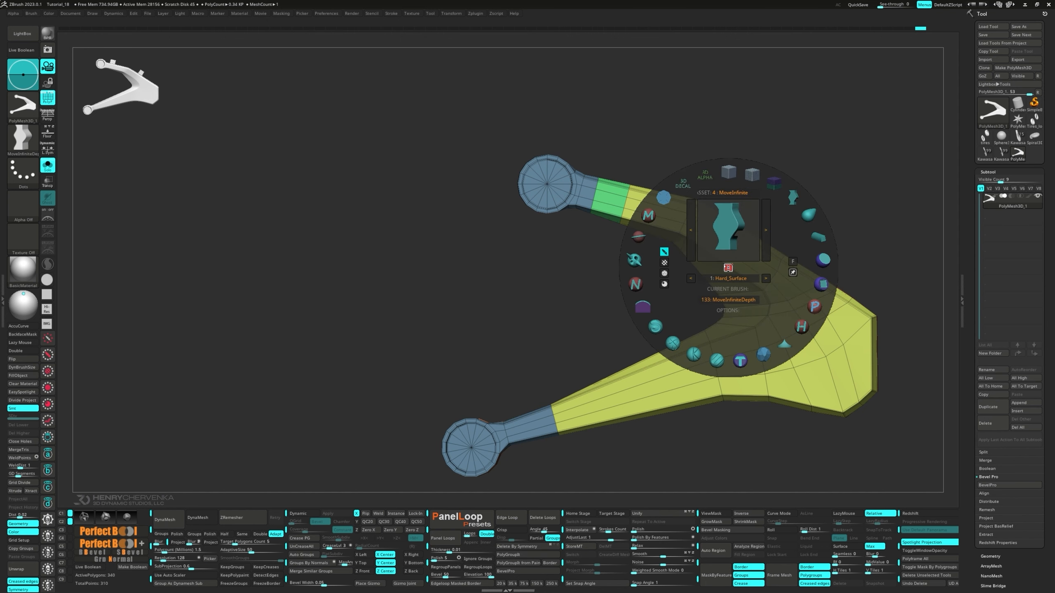
click(725, 175)
key(space)
click(742, 259)
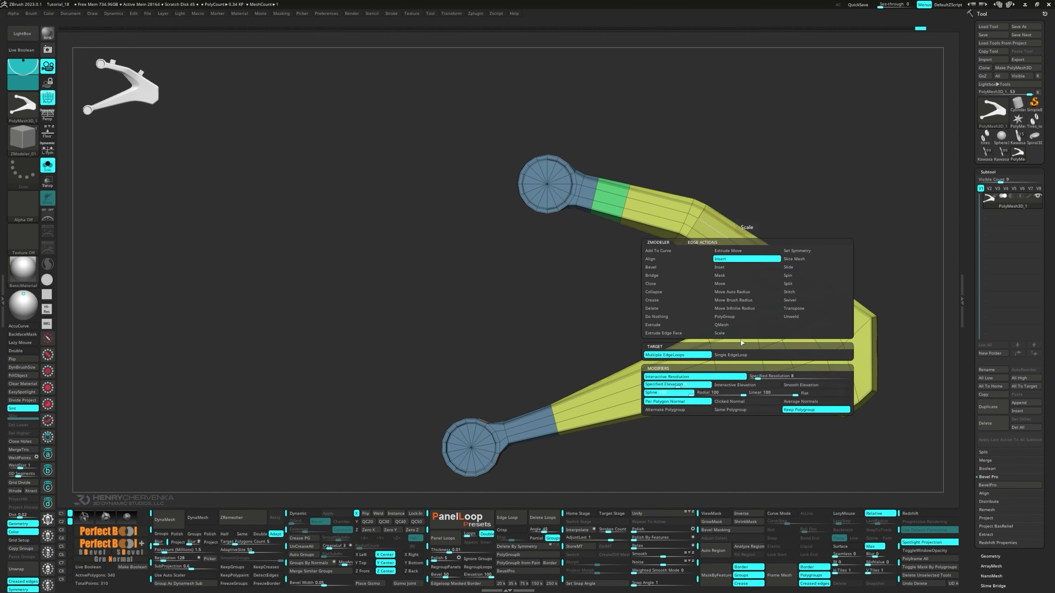
click(748, 254)
Assign the whole bracket mesh to one polygroup.
mouse_move(750, 255)
right_down()
mouse_move(751, 264)
mouse_move(752, 252)
right_up()
alt+right_drag(752, 252, 736, 268)
key(ctrl+d)
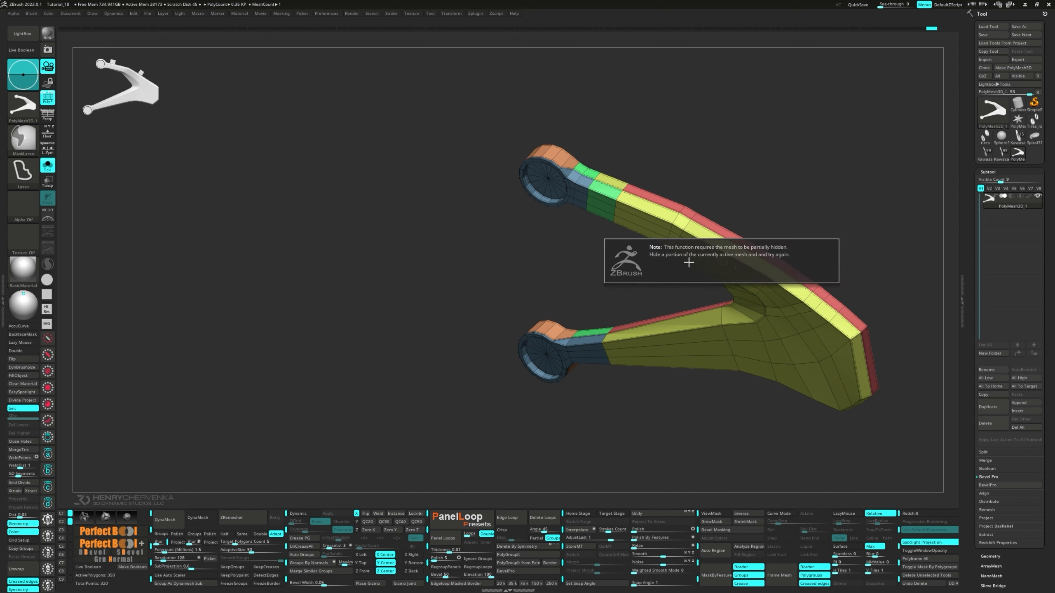
right_drag(627, 265, 610, 266)
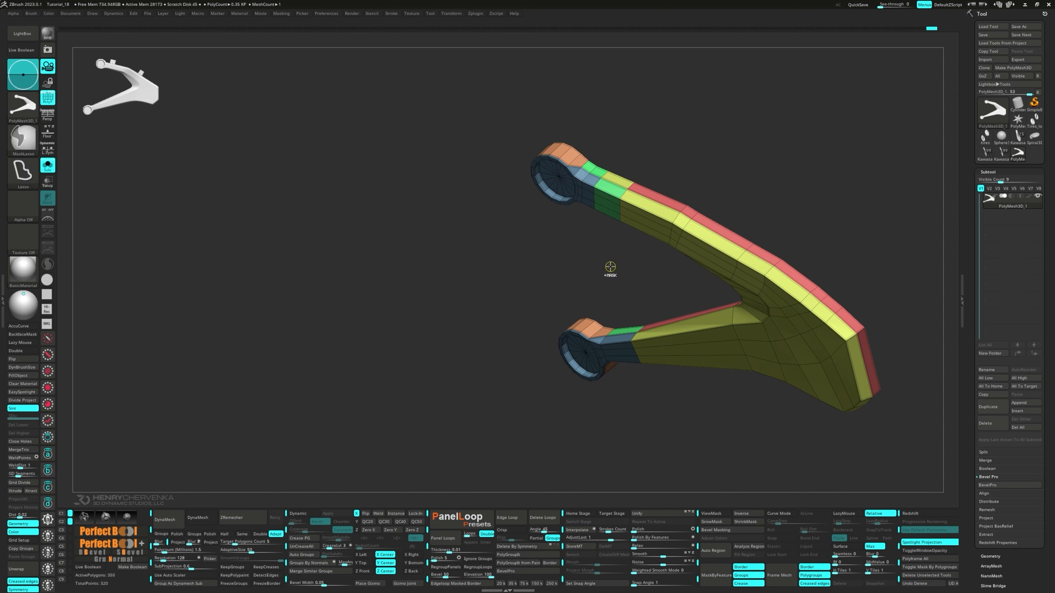
QMesh two single polygons on the bent arm's outer rim into raised tabs, one near the disc and one past the bend.
key(space)
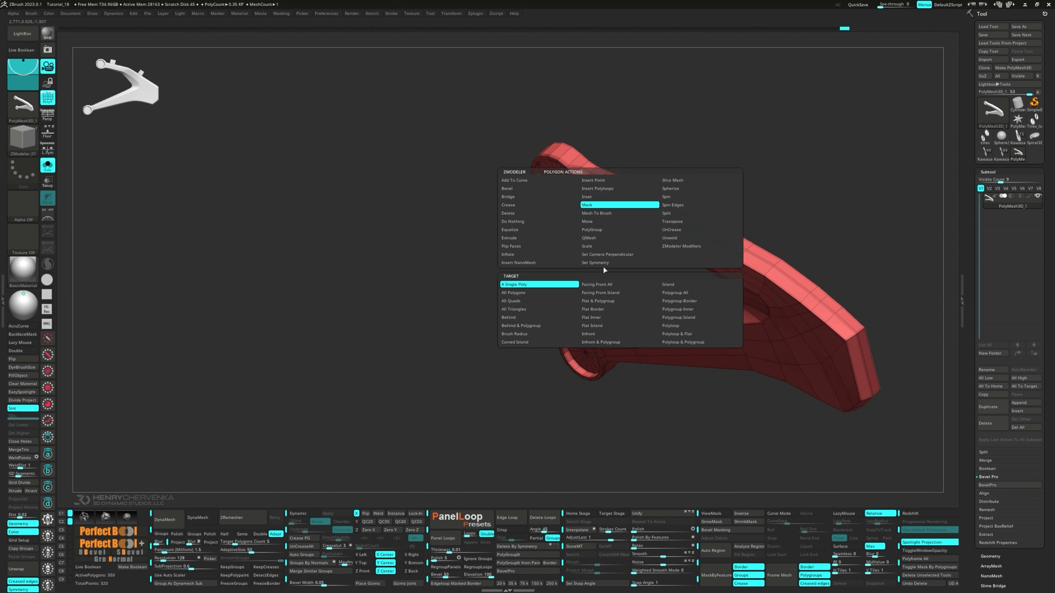
click(600, 238)
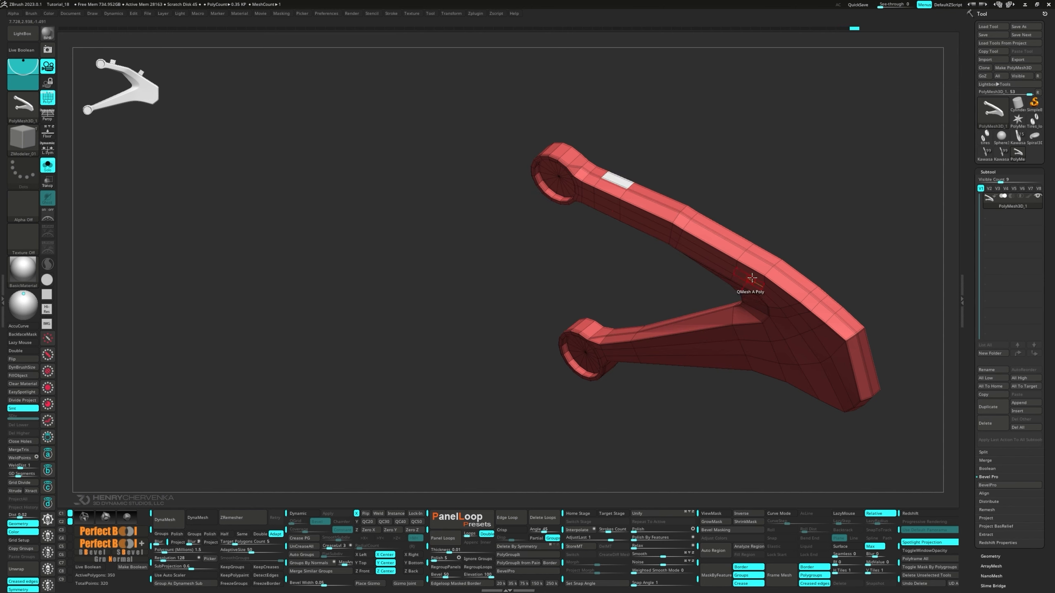
alt+click(759, 254)
right_drag(760, 255, 743, 254)
drag(761, 254, 760, 220)
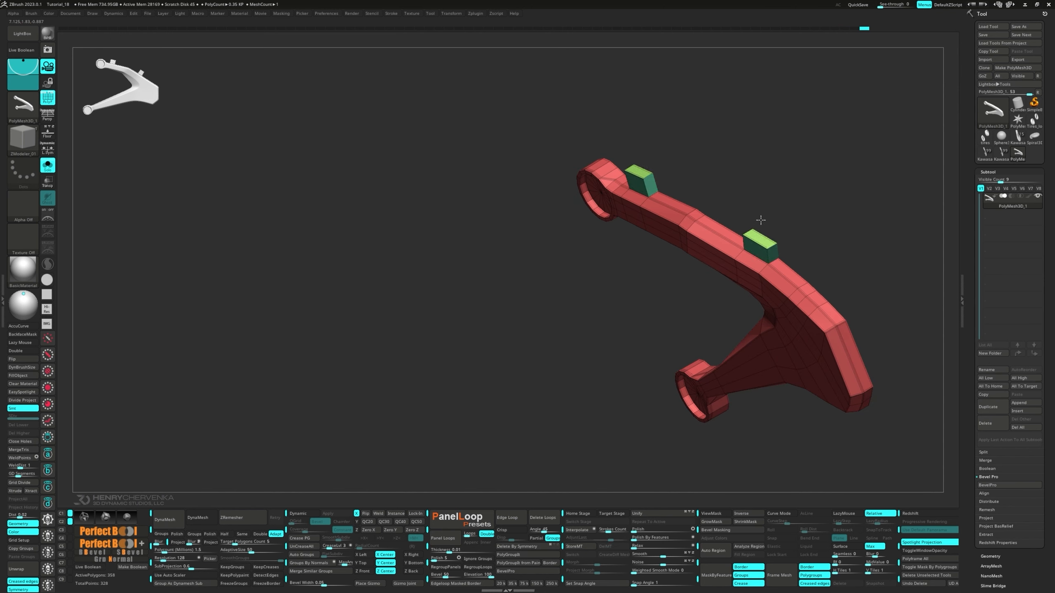
Nudge the outer corners of both tabs with the MoveInfiniteDepth brush in the flat view.
shift+right_drag(758, 224, 791, 237)
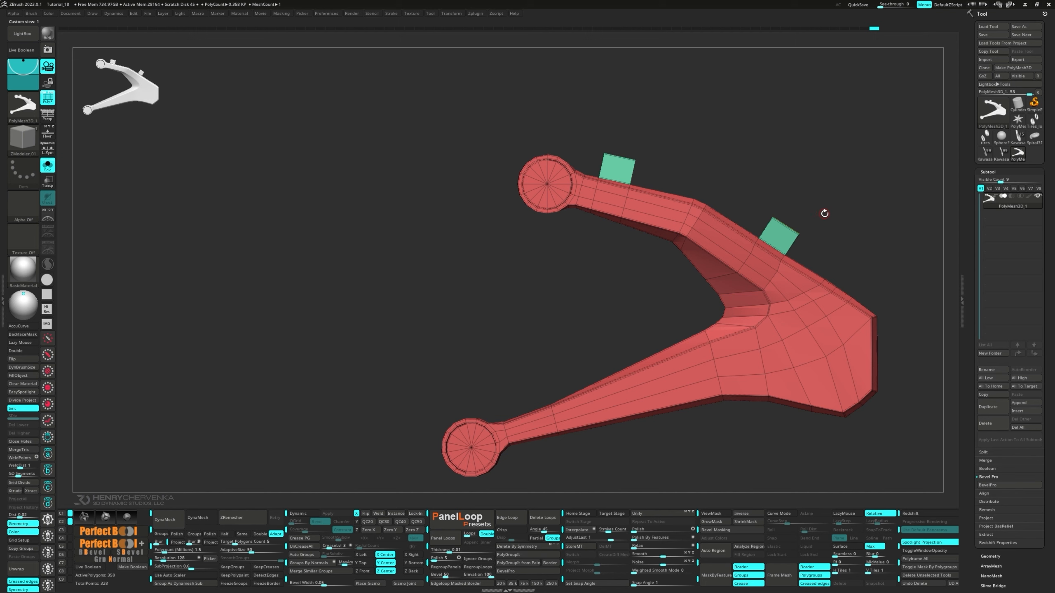
mouse_move(827, 232)
right_down()
mouse_move(817, 229)
mouse_move(829, 218)
mouse_move(796, 235)
right_up()
key(space)
click(893, 149)
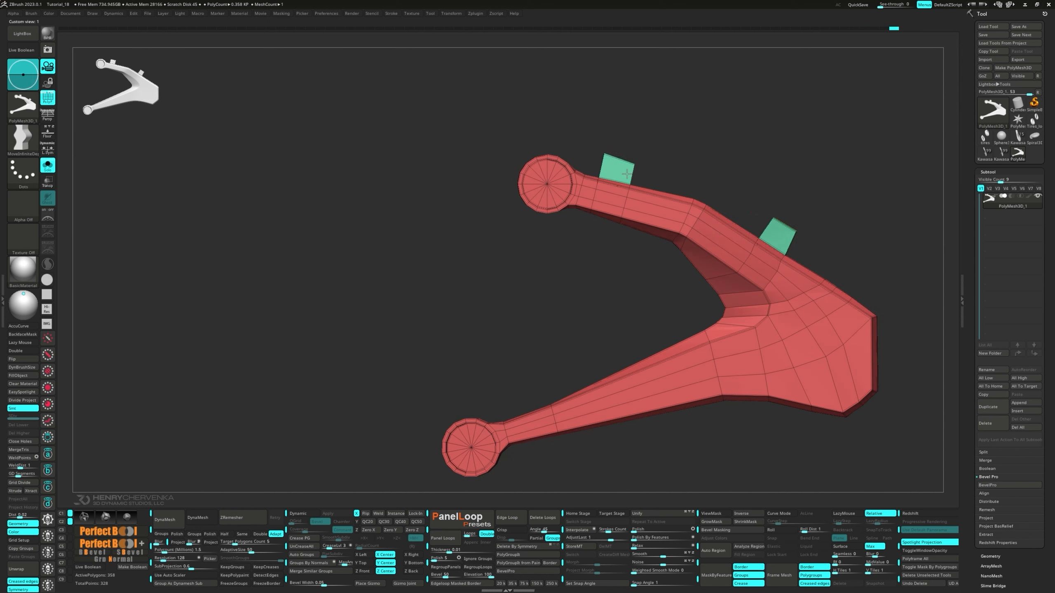
right_drag(603, 164, 634, 230)
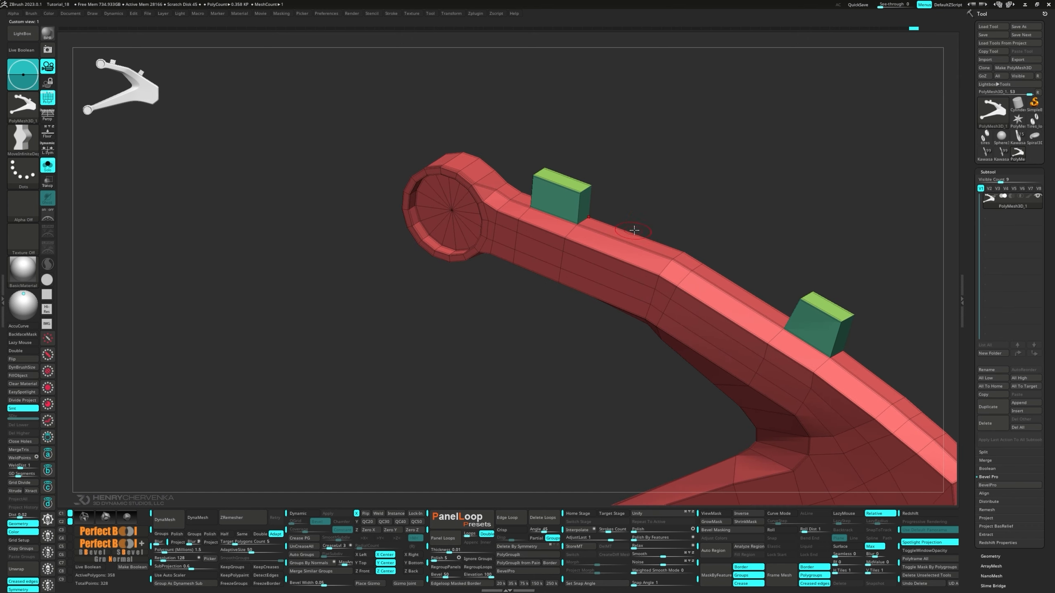
Set the ZModeler edge action to Crease with partial edge loops and crease the upright edges of the tab near the disc.
middle_click(655, 218)
click(656, 124)
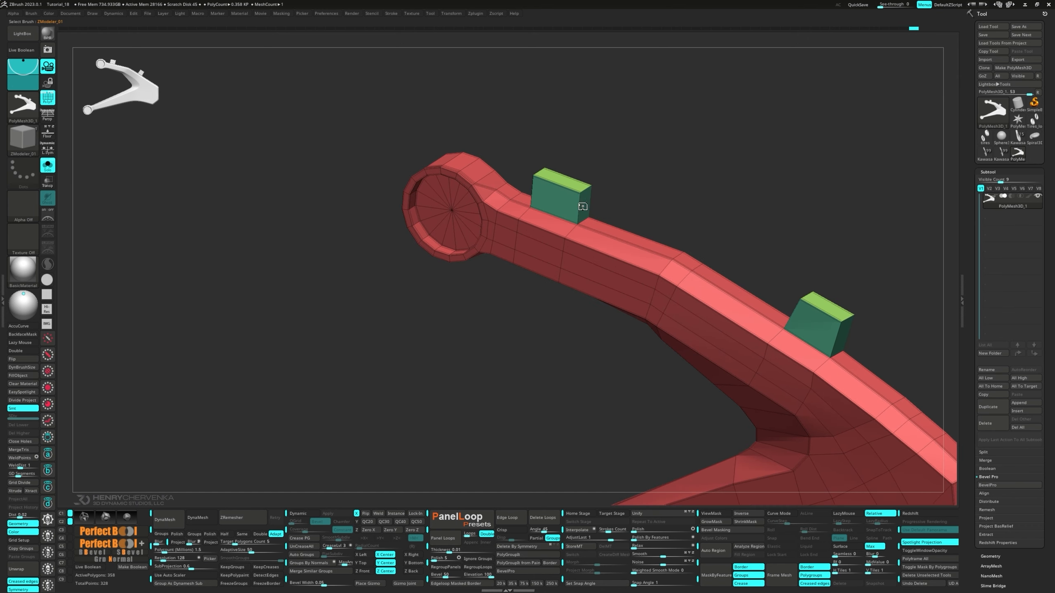
mouse_move(584, 205)
ctrl+right_down()
mouse_move(615, 241)
mouse_move(581, 227)
ctrl+right_up()
key(space)
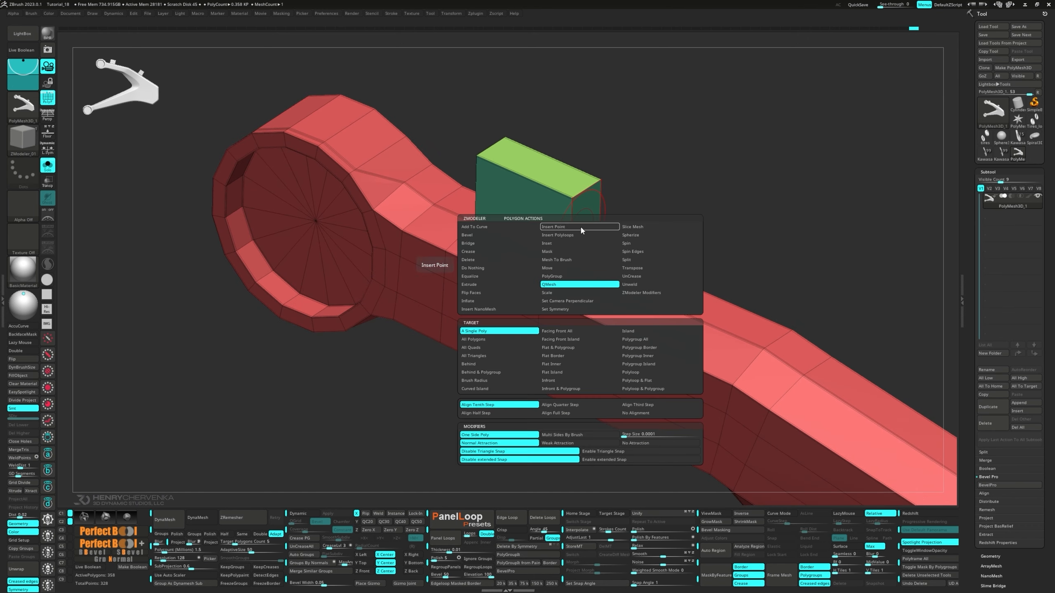
click(484, 251)
key(space)
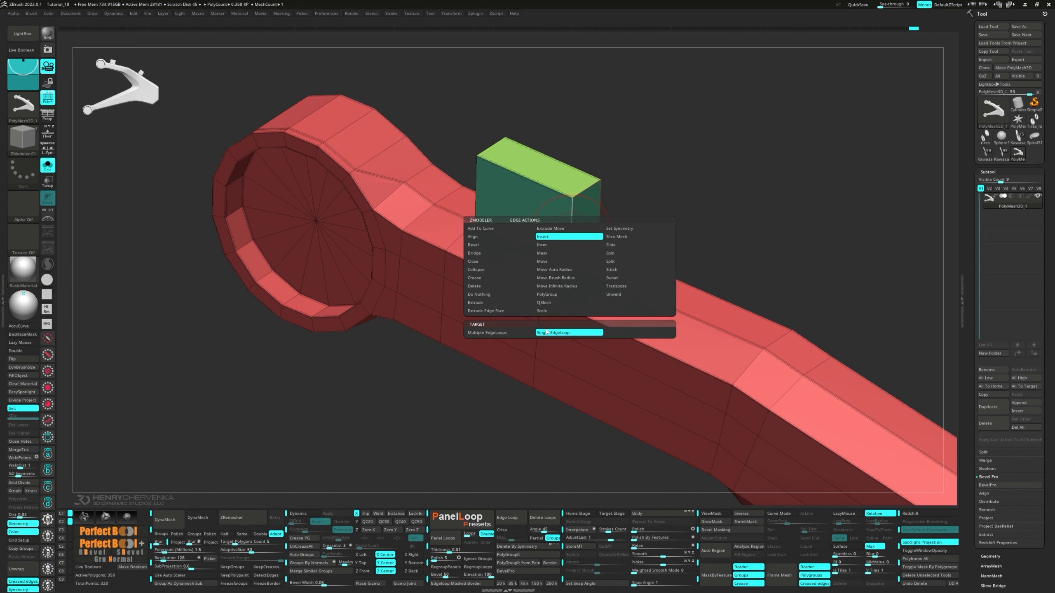
click(474, 278)
click(498, 335)
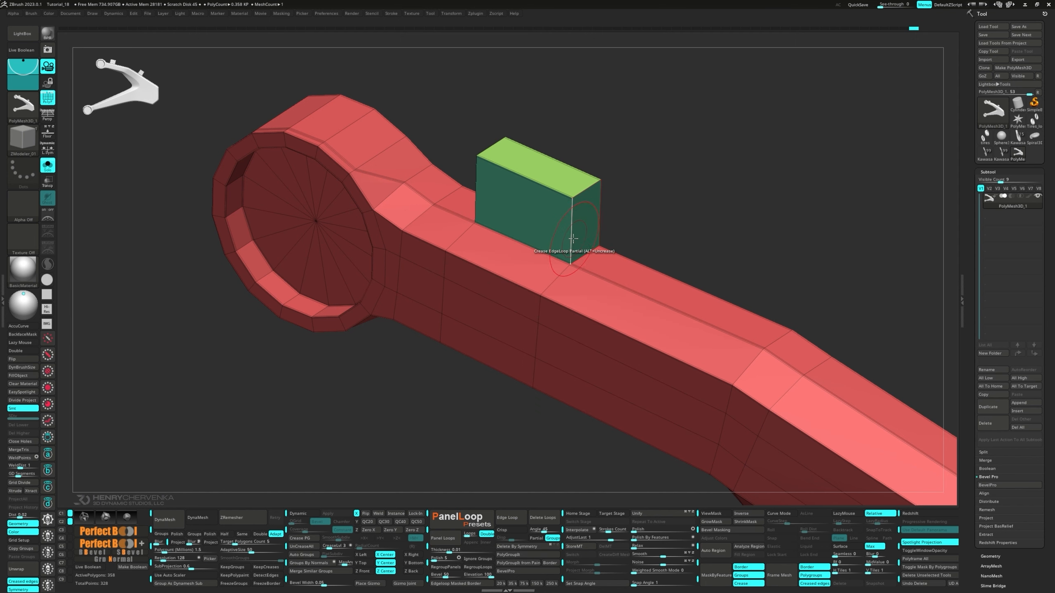
alt+click(488, 197)
alt+click(570, 260)
right_drag(583, 253, 546, 266)
alt+click(576, 258)
Crease the remaining outer edges of the tab near the disc and turn on the smooth preview.
alt+click(568, 184)
alt+click(600, 139)
mouse_move(600, 140)
right_down()
mouse_move(618, 191)
mouse_move(629, 182)
mouse_move(602, 208)
right_up()
alt+click(628, 188)
click(642, 124)
click(615, 126)
click(615, 125)
right_drag(602, 124, 699, 99)
click(618, 128)
click(672, 107)
key(d)
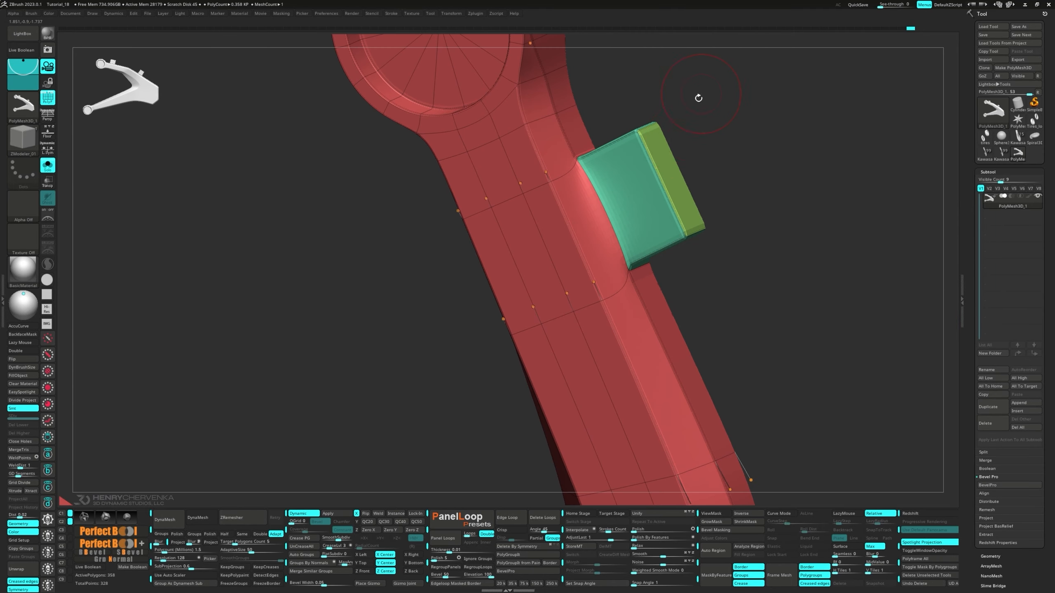
Crease the edges where the tab near the disc meets the arm's rim.
right_drag(645, 182, 552, 166)
click(770, 253)
right_drag(771, 253, 839, 250)
click(698, 259)
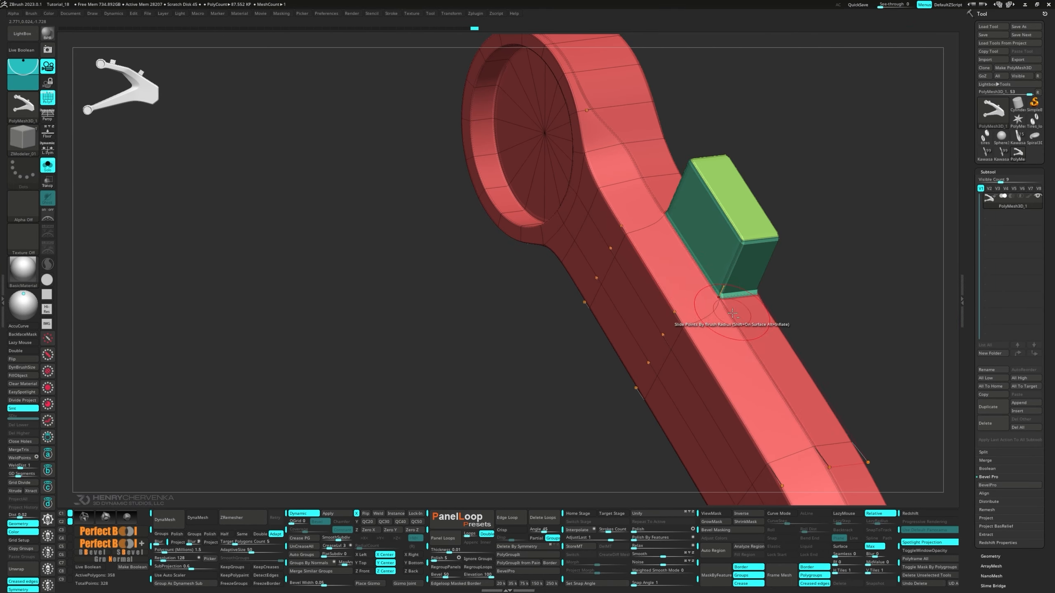
Crease the tab past the bend using the A Single Poly target with All Targets, and regroup the mesh as one polygroup.
ctrl+right_drag(730, 302, 773, 386)
mouse_move(772, 387)
alt+right_down()
mouse_move(662, 295)
mouse_move(664, 266)
alt+right_up()
key(space)
click(568, 369)
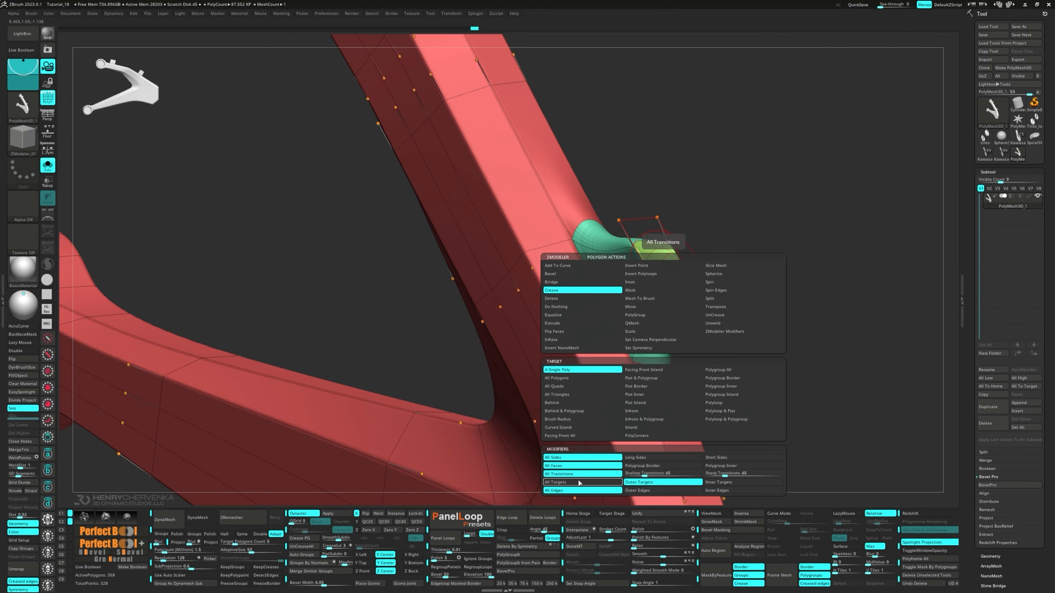
click(579, 483)
click(660, 257)
mouse_move(661, 344)
right_down()
mouse_move(606, 196)
mouse_move(613, 277)
mouse_move(651, 312)
mouse_move(648, 345)
right_up()
key(ctrl+w)
Examine the bracket's shape around the straight arm's end disc without wireframe, comparing the unsmoothed mesh with the smooth preview.
mouse_move(648, 345)
shift+right_down()
mouse_move(626, 310)
mouse_move(656, 279)
mouse_move(645, 315)
mouse_move(716, 315)
mouse_move(650, 315)
mouse_move(598, 284)
mouse_move(641, 279)
mouse_move(590, 274)
shift+right_up()
key(shift+d)
key(shift+f)
ctrl+right_drag(590, 275, 581, 341)
alt+right_drag(677, 453, 579, 352)
ctrl+right_drag(579, 352, 532, 348)
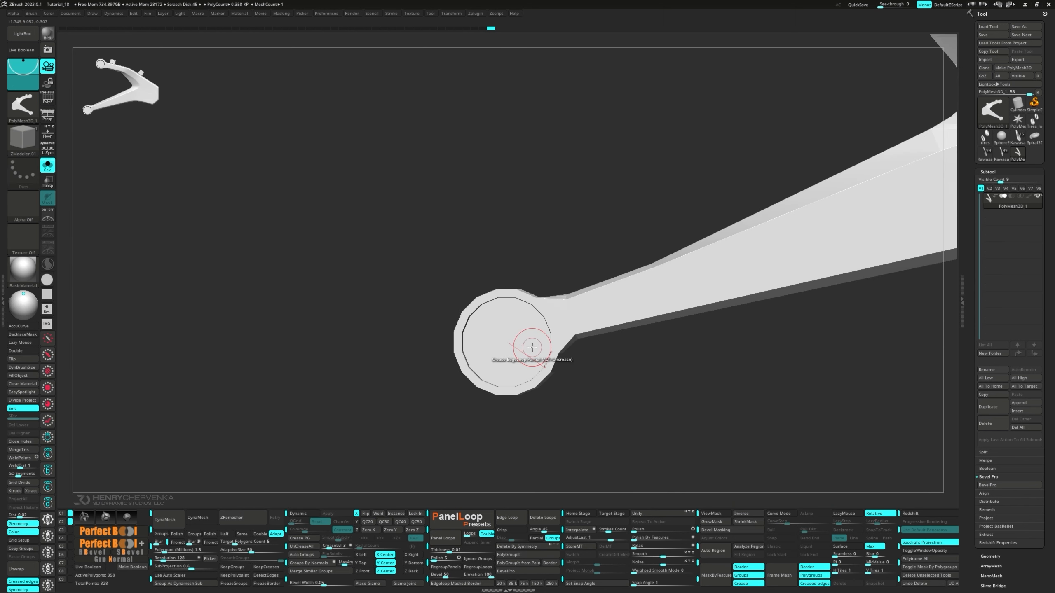
key(d)
key(shift+f)
ctrl+right_drag(601, 359, 679, 258)
alt+right_drag(679, 258, 600, 356)
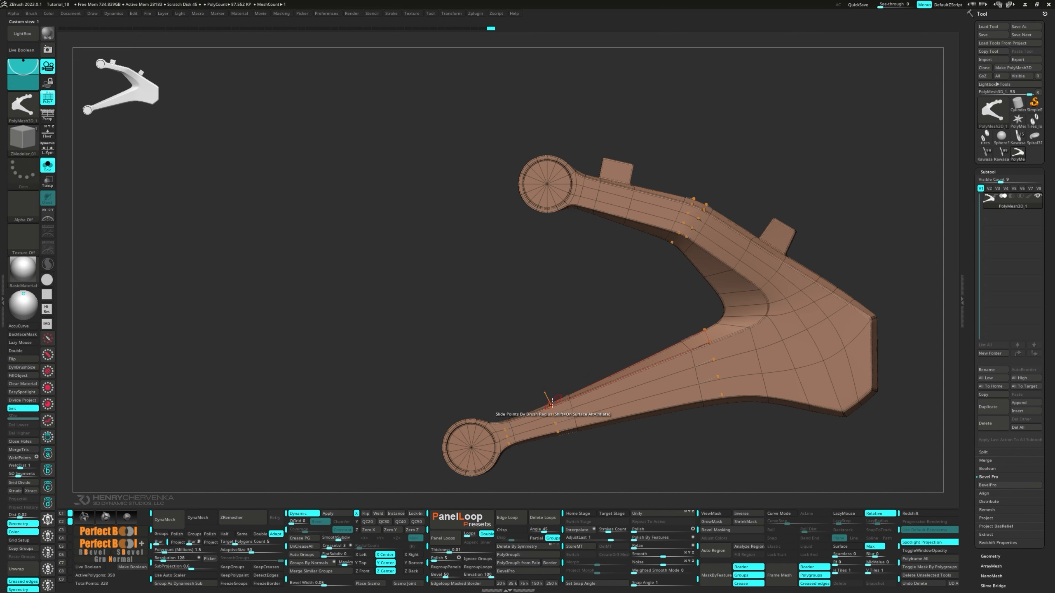
Adjust the masked-off edge loop near the straight arm's disc end slightly with the gizmo, and clear the mask.
mouse_move(552, 403)
ctrl+right_down()
mouse_move(581, 420)
mouse_move(577, 399)
mouse_move(574, 410)
ctrl+right_up()
mouse_move(572, 371)
ctrl+mouse_down()
mouse_move(551, 408)
mouse_move(559, 375)
ctrl+mouse_up()
ctrl+click(560, 374)
right_drag(593, 418, 602, 414)
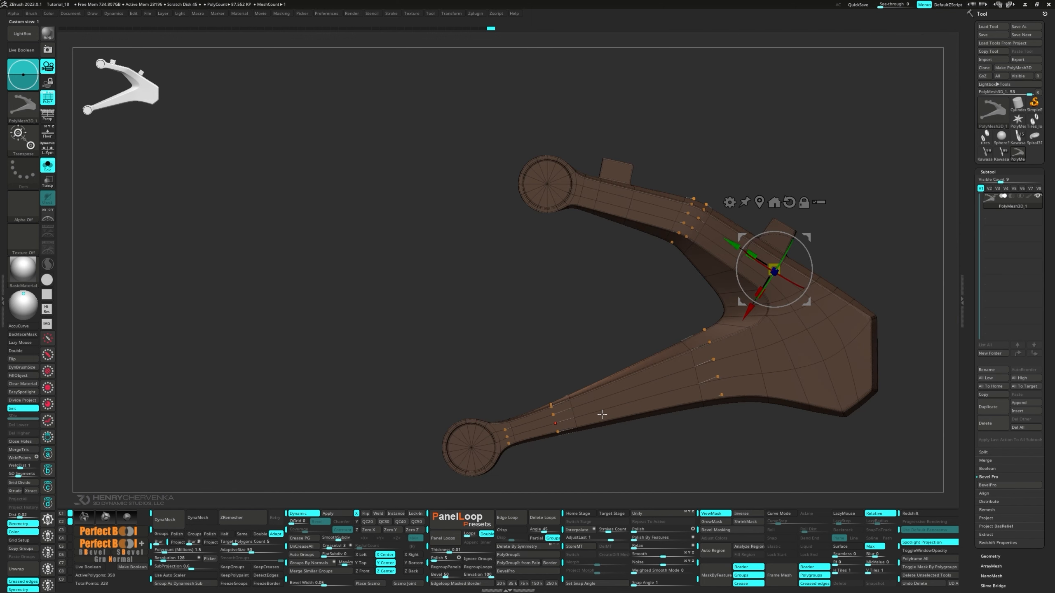
alt+click(789, 202)
alt+click(759, 203)
alt+drag(579, 436, 535, 419)
drag(587, 453, 566, 446)
ctrl+click(583, 460)
shift+click(594, 448)
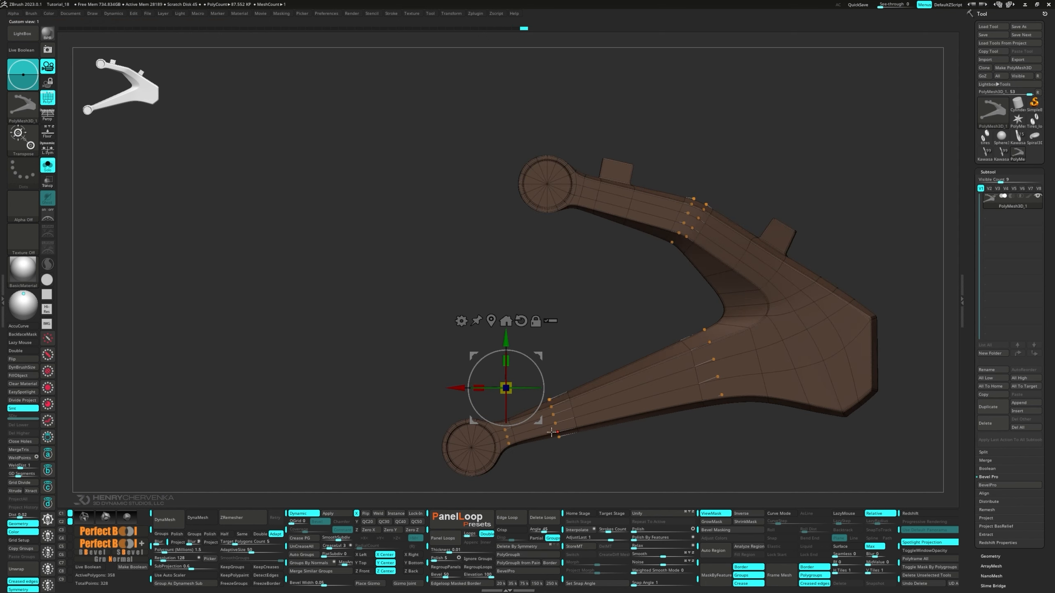
mouse_move(589, 456)
ctrl+mouse_down()
mouse_move(622, 462)
mouse_move(631, 427)
mouse_move(504, 351)
mouse_move(504, 379)
ctrl+mouse_up()
key(q)
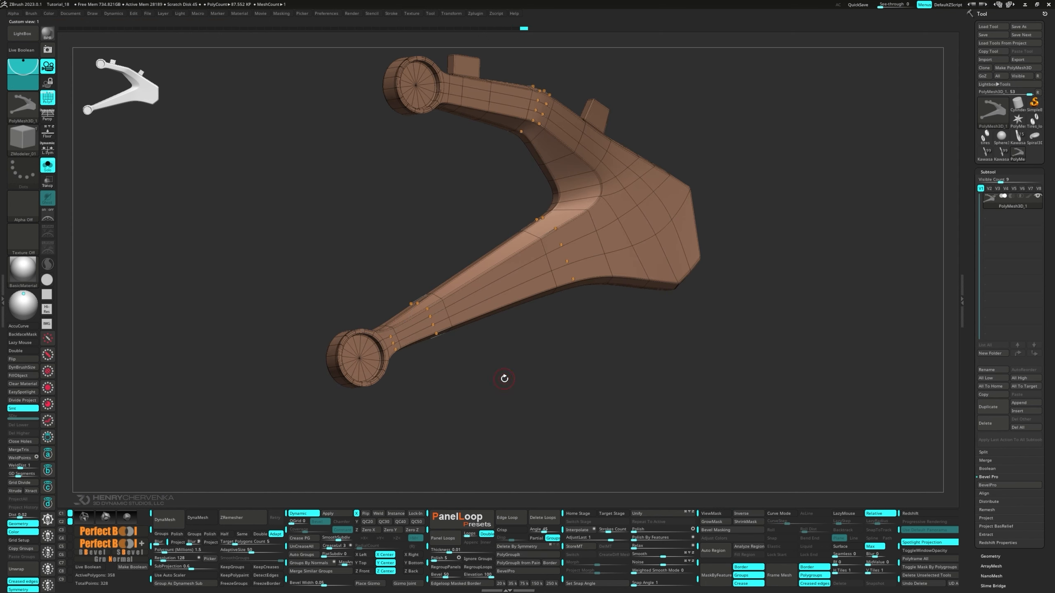